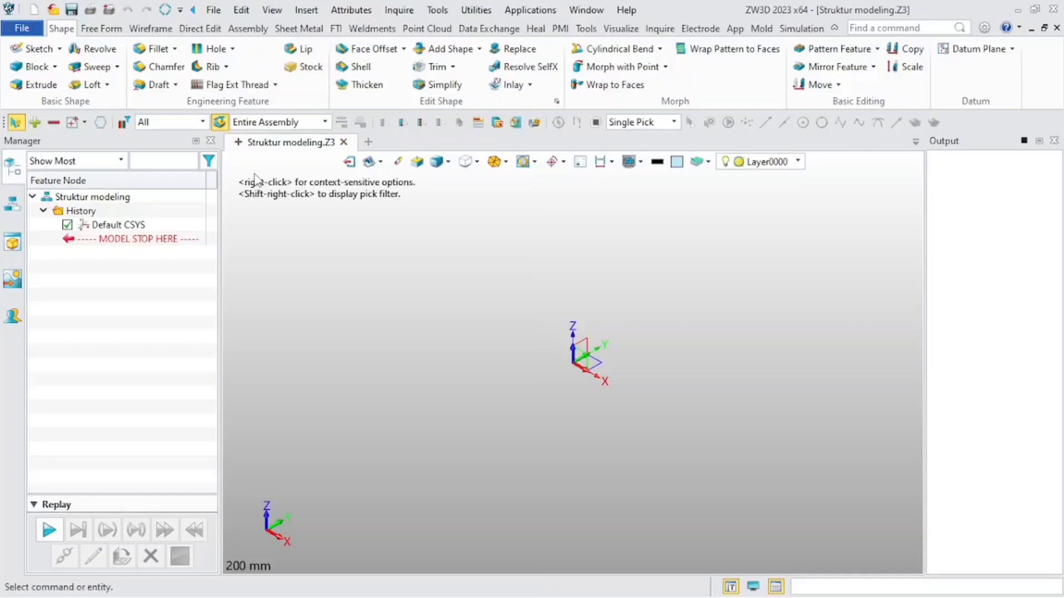
# - Create a new sketch on the default XY plane
pyautogui.click(35, 49)
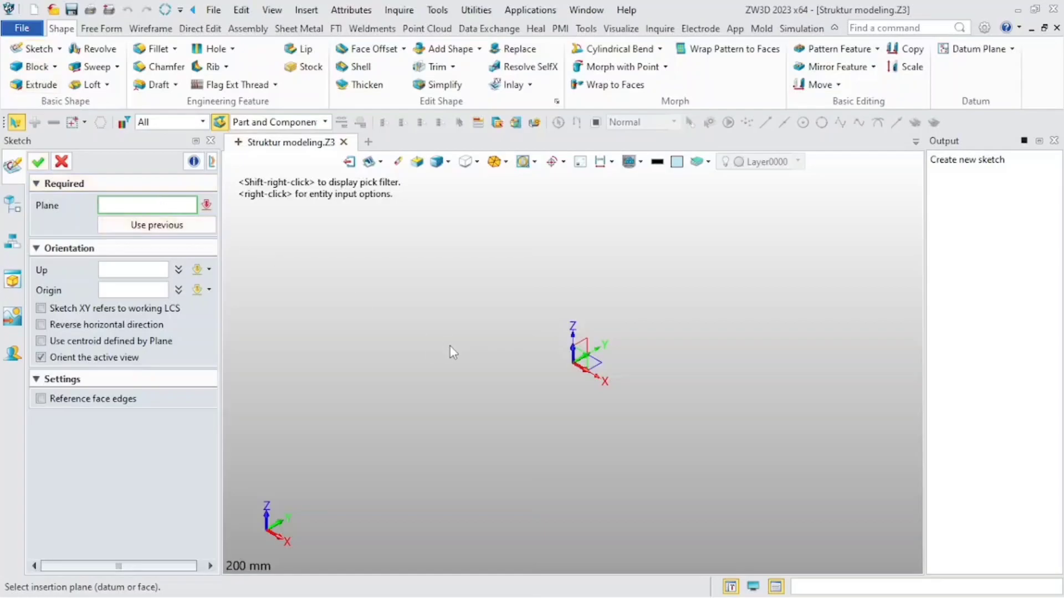
pyautogui.click(592, 367)
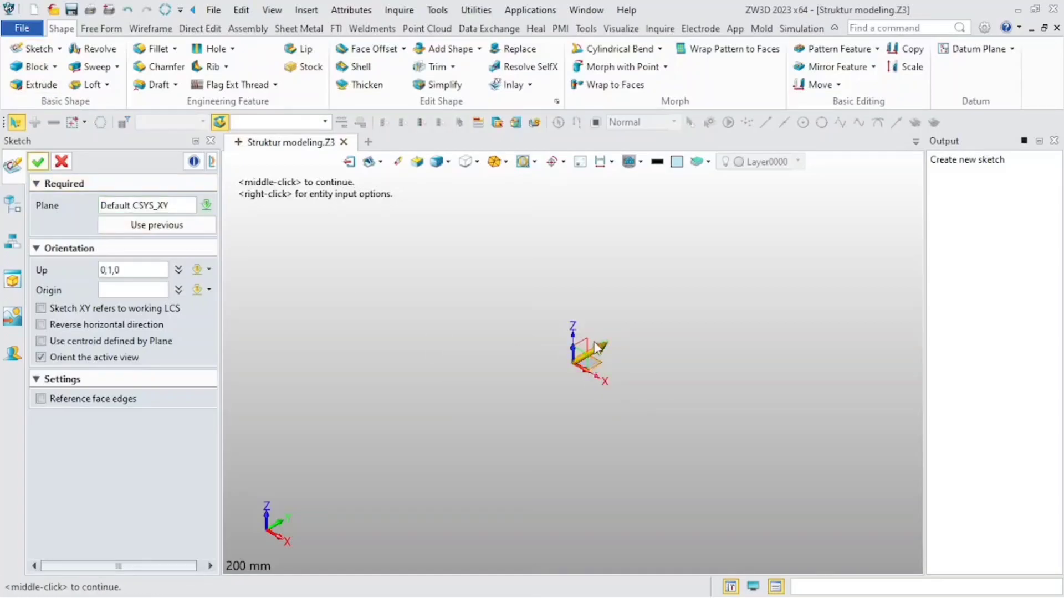
pyautogui.middleClick(595, 347)
# - Draw a circle with a diameter of 64 mm centred on the sketch origin
pyautogui.click(90, 87)
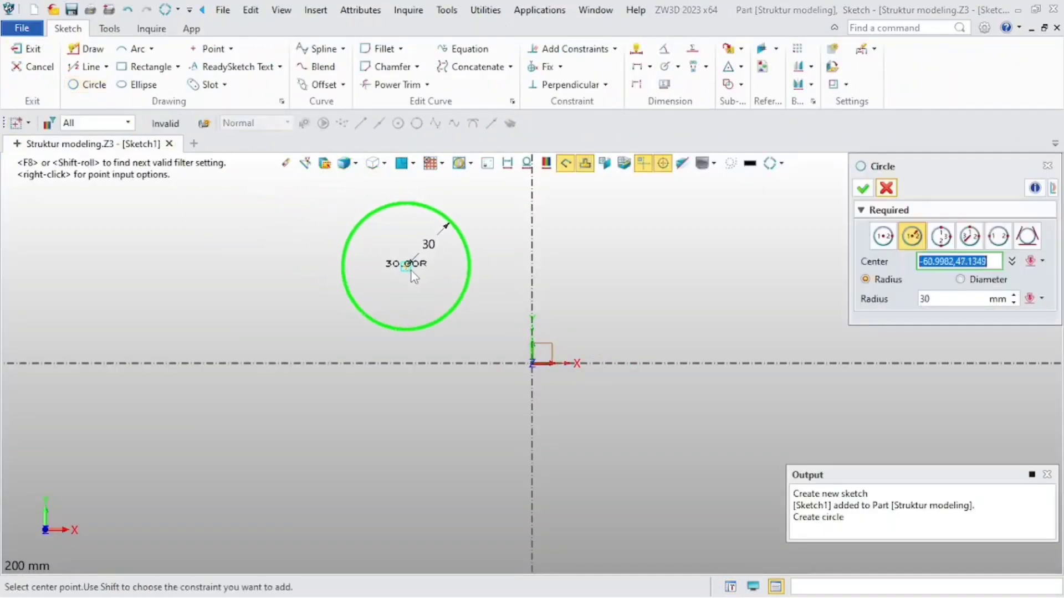
pyautogui.click(533, 364)
pyautogui.click(961, 279)
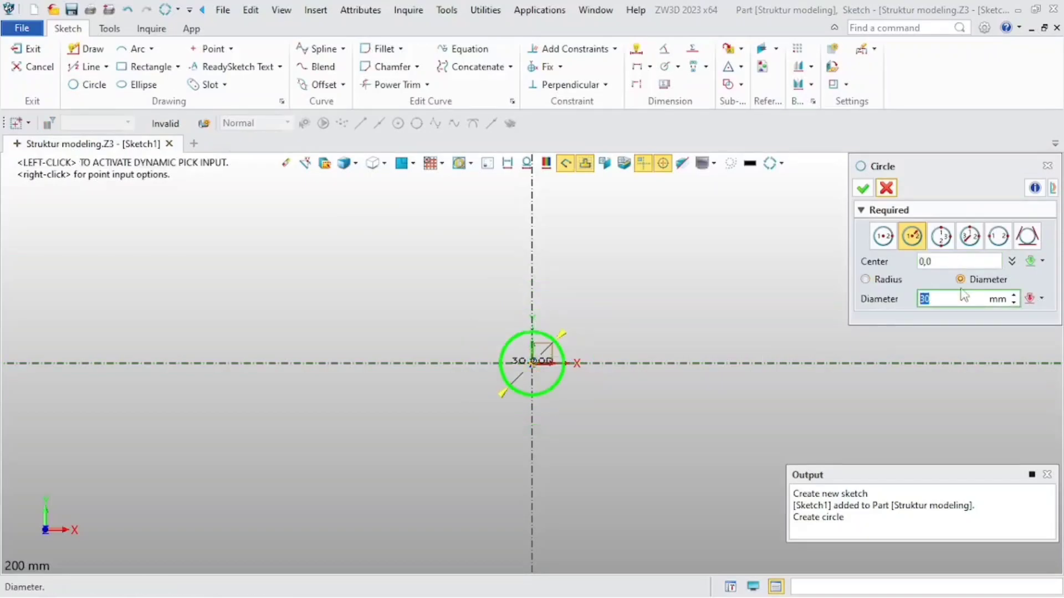
pyautogui.press('Return')
pyautogui.middleClick(956, 222)
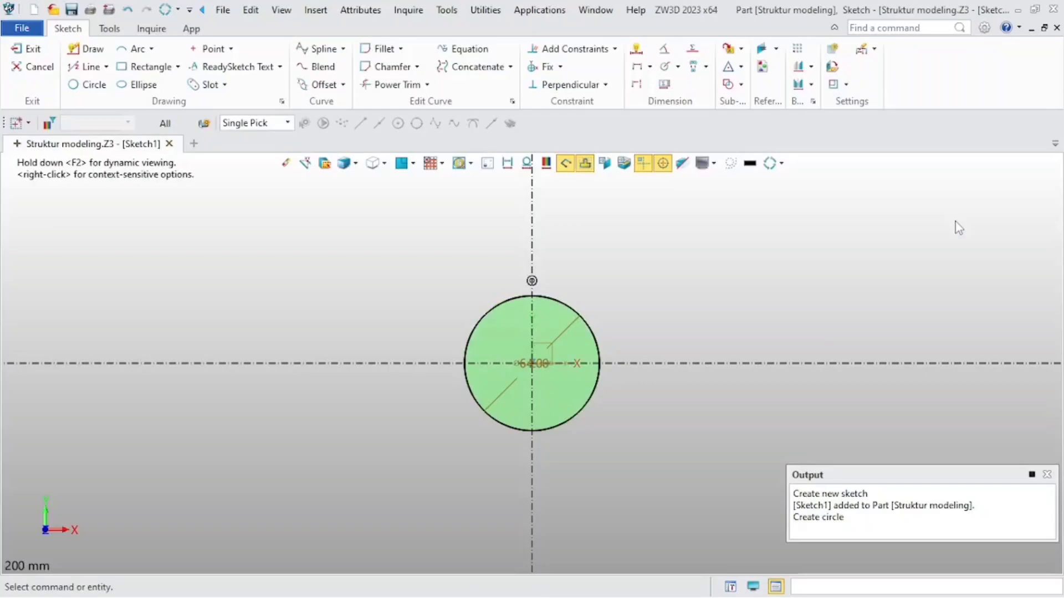
# - Draw a three-point arc from the horizontal axis outside the circle's left side to a tangent point on its lower-left edge, about 78 mm in radius
pyautogui.click(132, 49)
pyautogui.scroll(5, 477, 396)
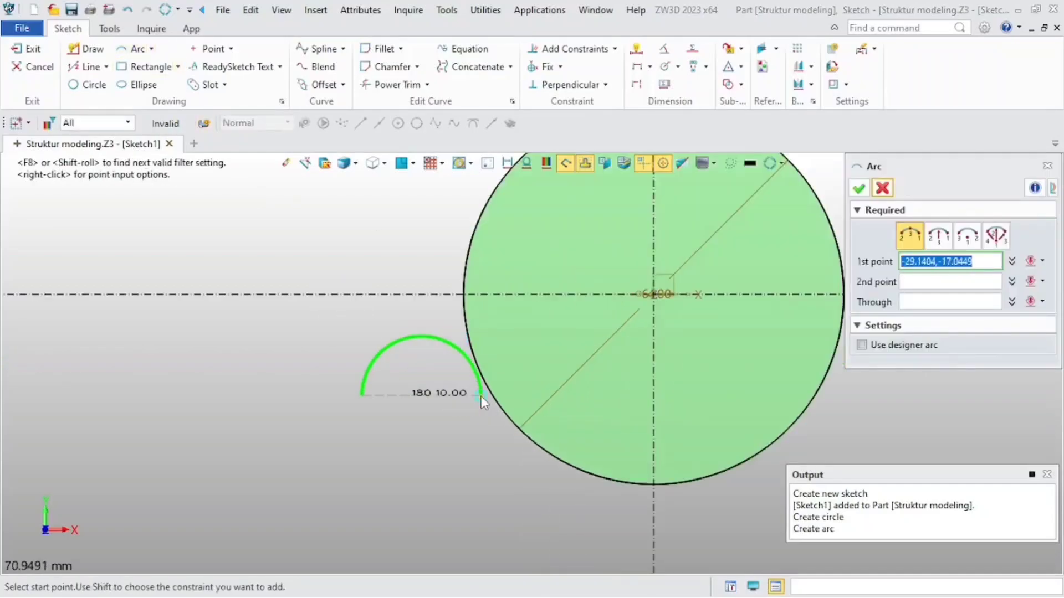
pyautogui.click(403, 296)
pyautogui.click(546, 454)
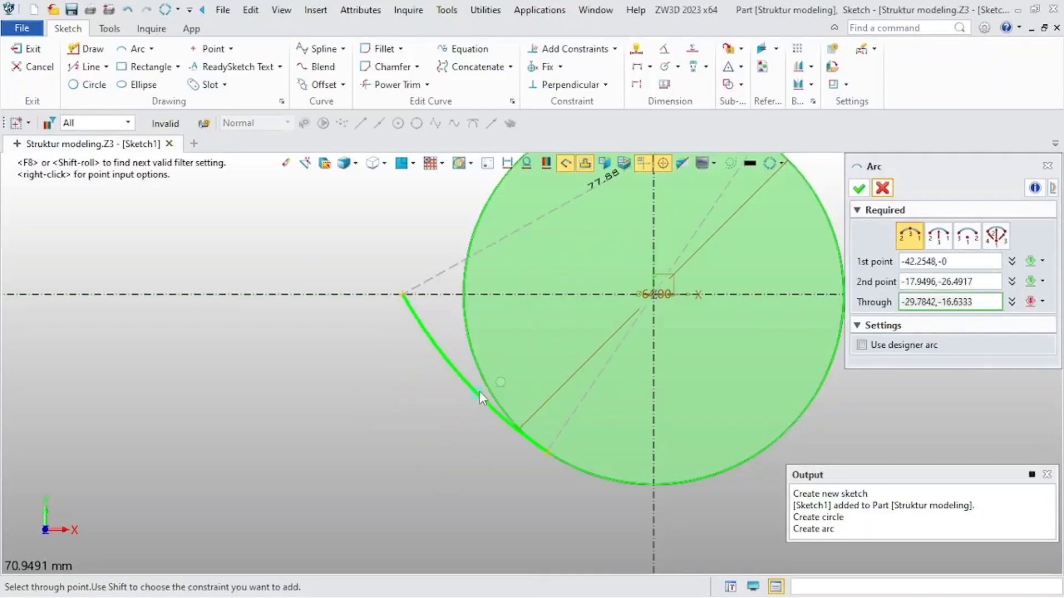
pyautogui.click(480, 391)
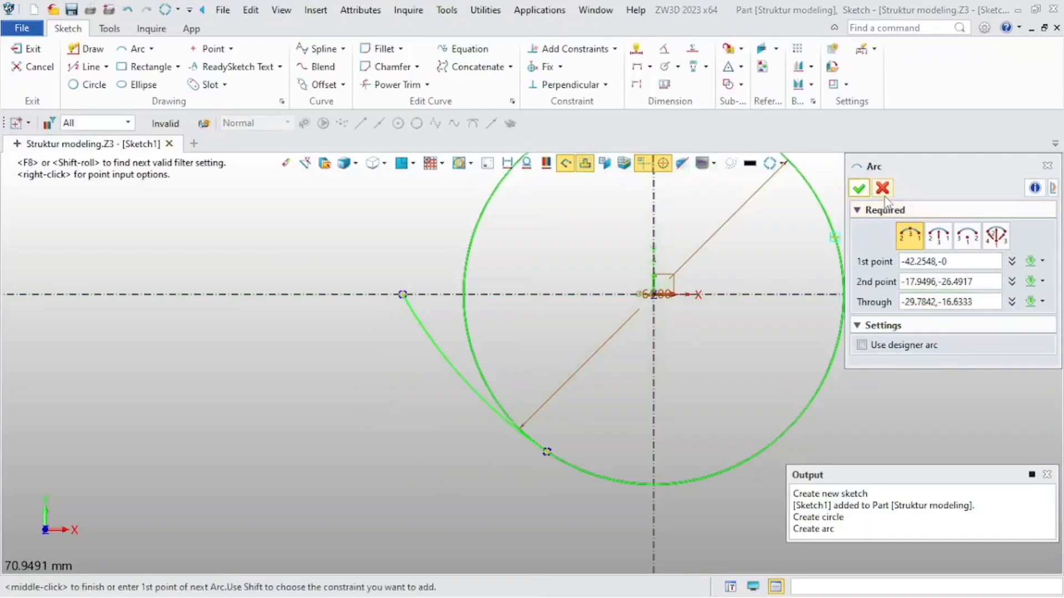
pyautogui.middleClick(568, 429)
# - Set the tangent arc's radius to 80 mm
pyautogui.scroll(3, 570, 427)
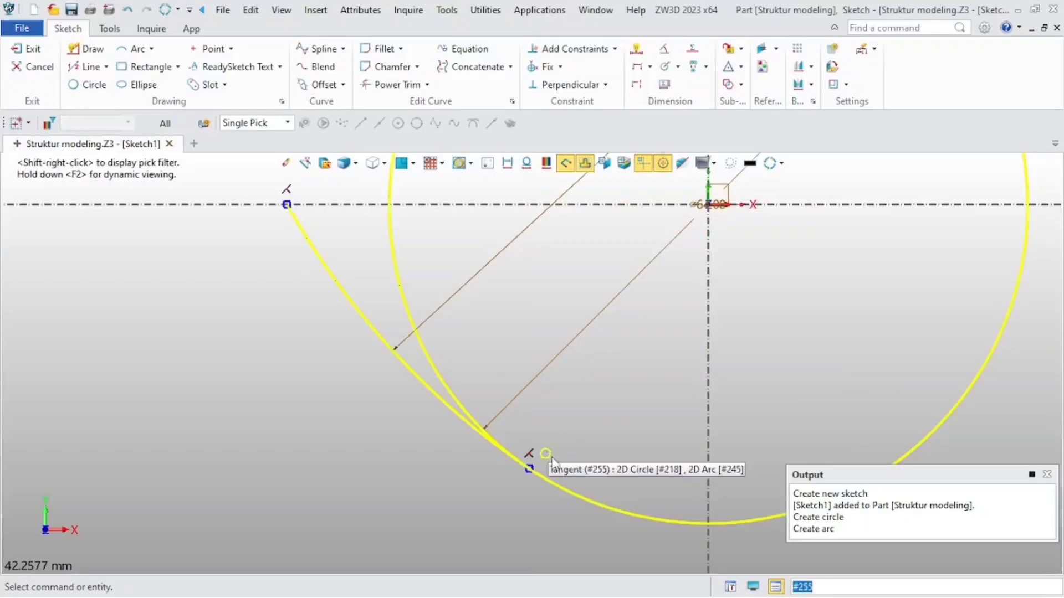
pyautogui.scroll(-3, 620, 362)
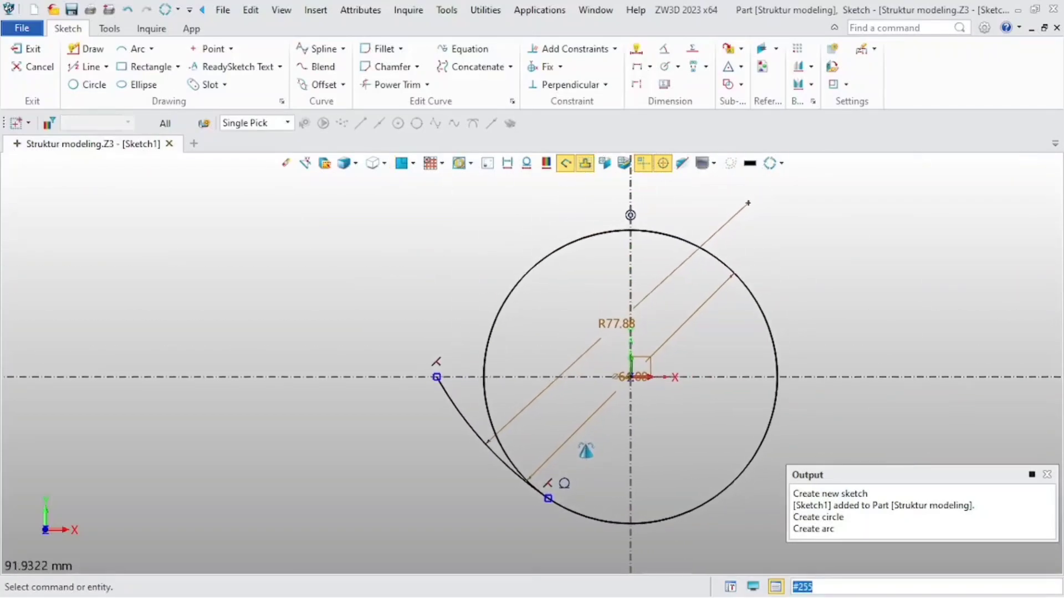
pyautogui.doubleClick(580, 344)
pyautogui.write('80')
pyautogui.press('Return')
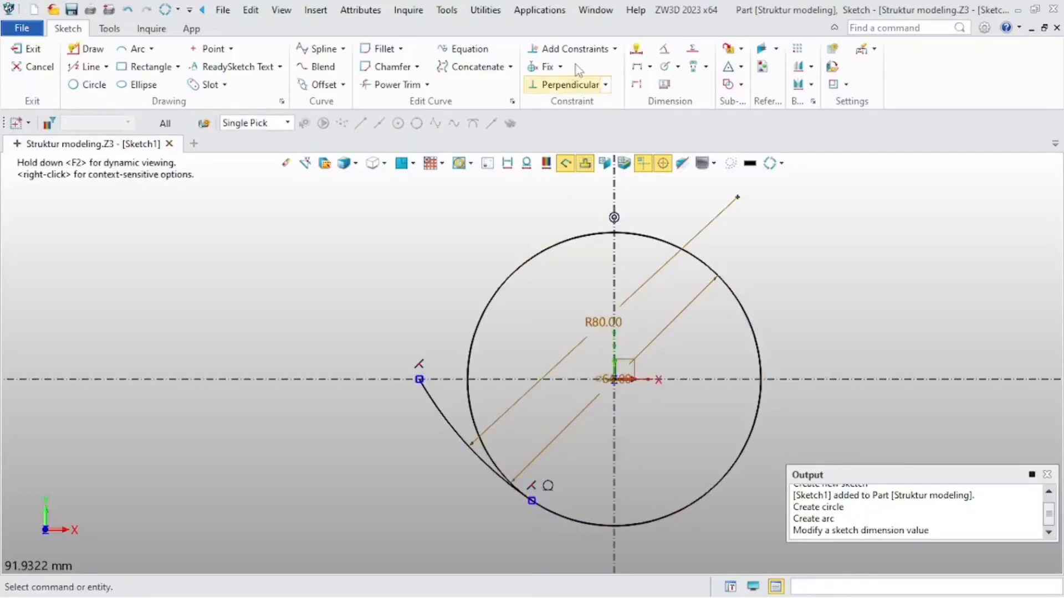
# - Dimension the horizontal distance between the arc's outer endpoint and the circle at 10 mm
pyautogui.click(636, 49)
pyautogui.scroll(2, 423, 464)
pyautogui.click(422, 334)
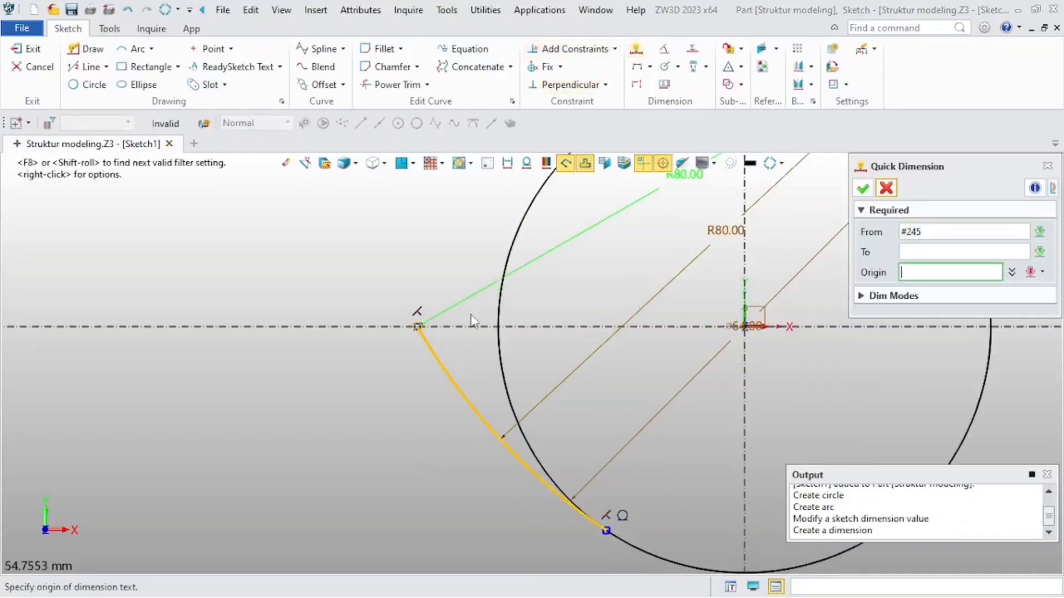
pyautogui.click(942, 253)
pyautogui.click(499, 331)
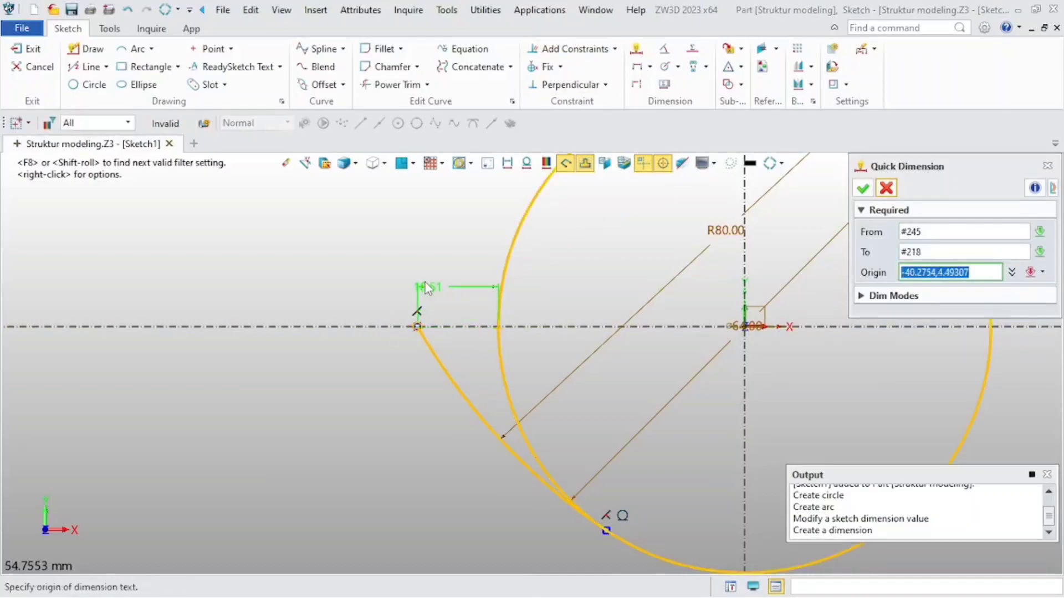
pyautogui.click(445, 264)
pyautogui.press('BackSpace')
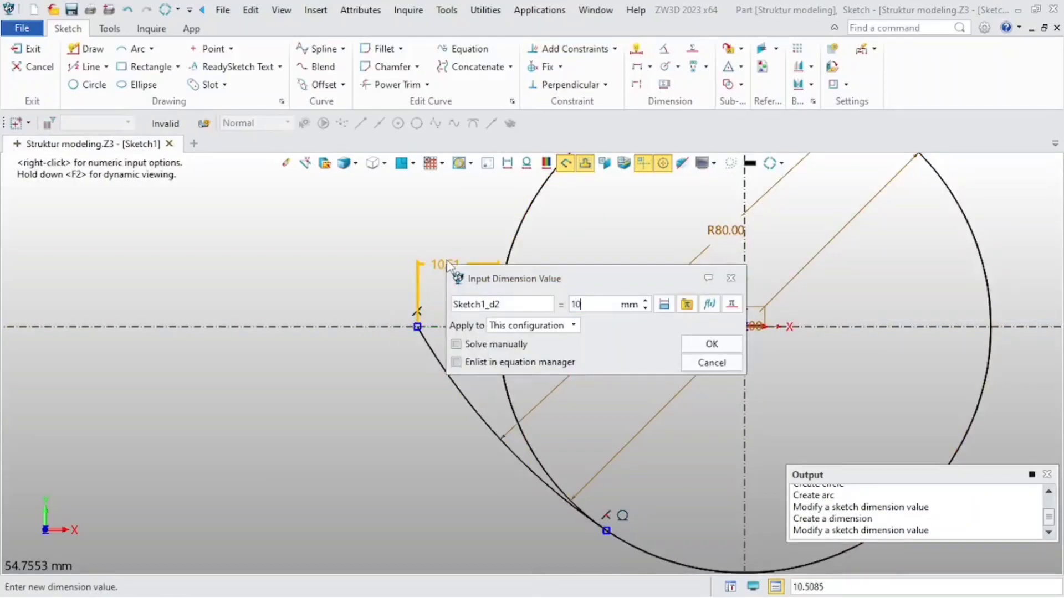
pyautogui.press('Return')
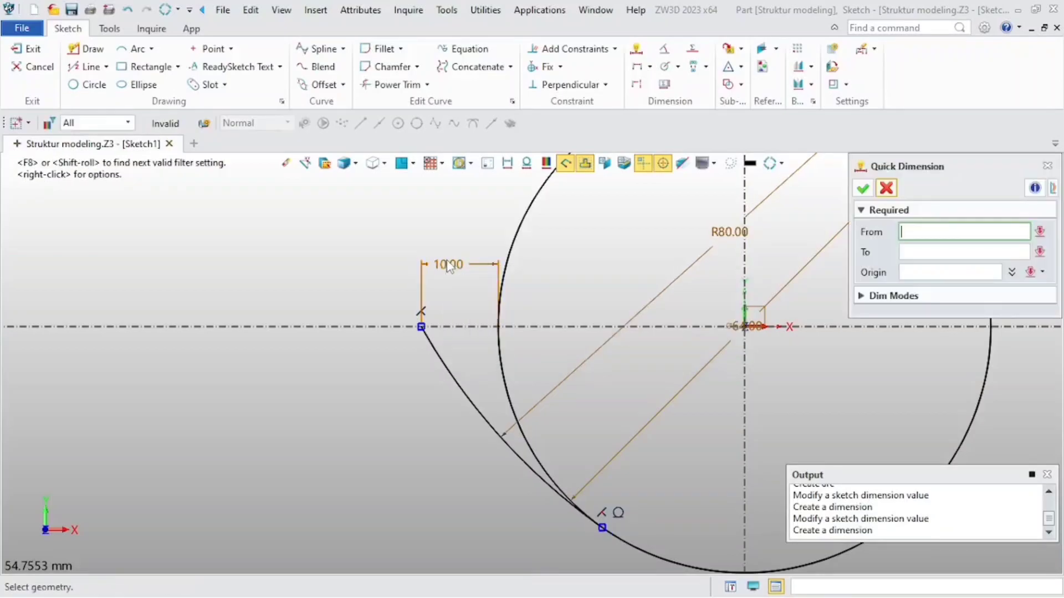
pyautogui.click(865, 182)
# - Mirror the 80 mm arc about the horizontal axis, keeping the original
pyautogui.click(798, 85)
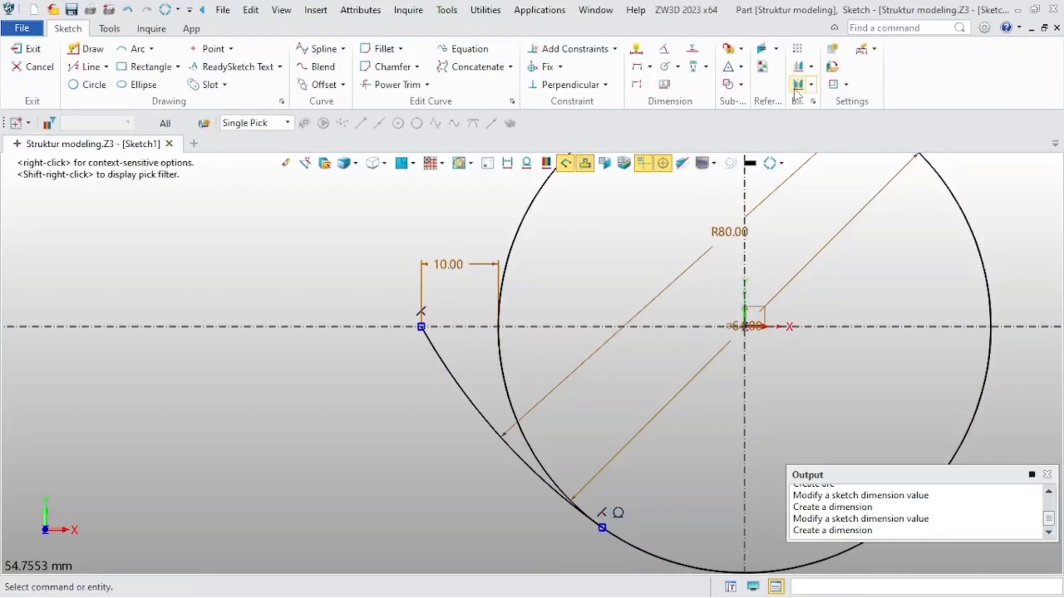
pyautogui.click(457, 389)
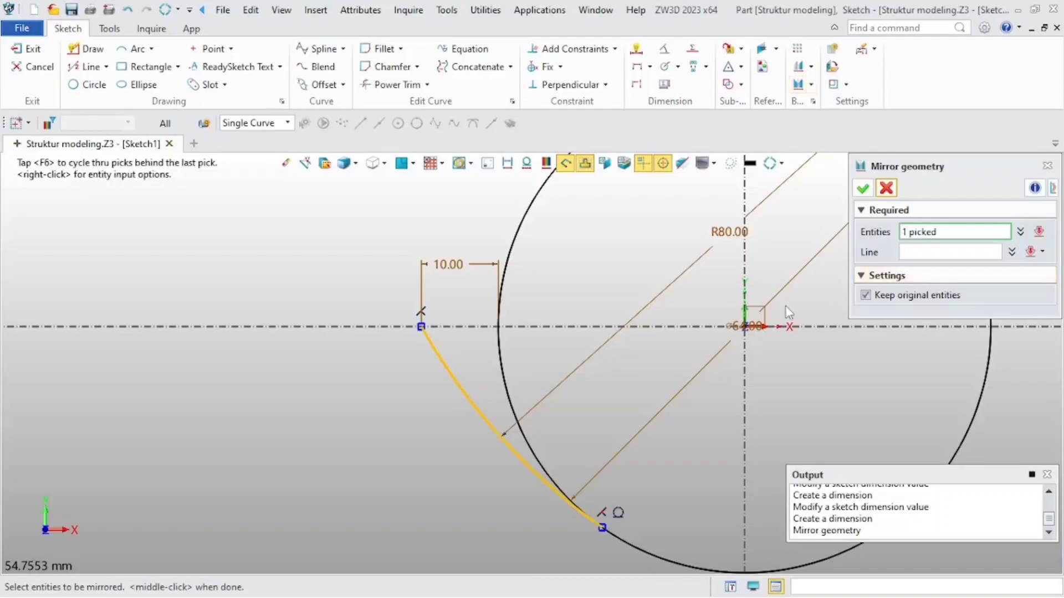
pyautogui.click(546, 327)
pyautogui.click(863, 189)
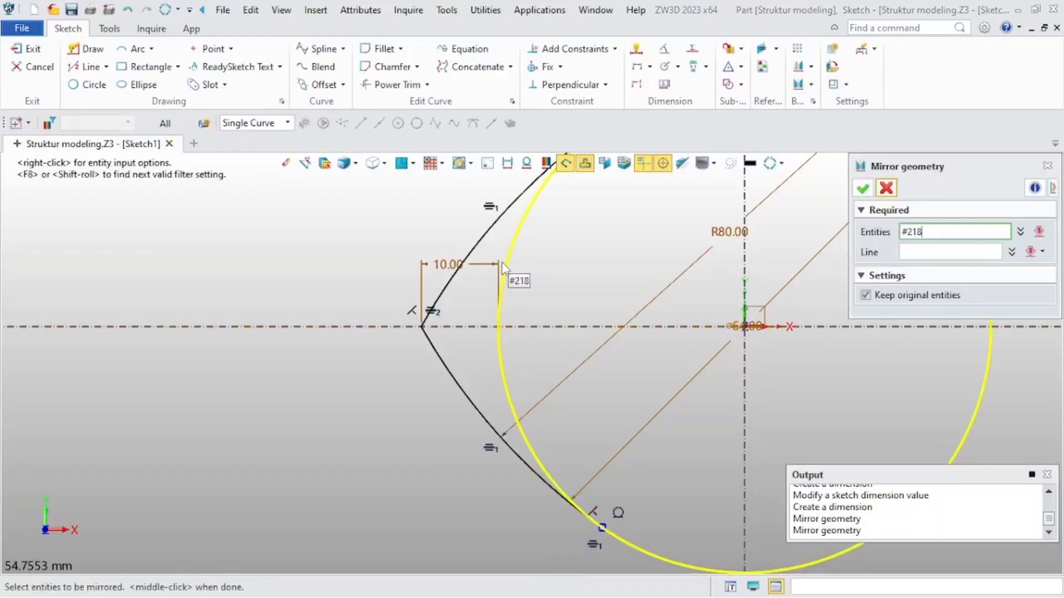
pyautogui.click(886, 188)
# - Fillet the corner where the two mirrored arcs meet with a 10 mm radius, trimming both arcs
pyautogui.scroll(4, 532, 308)
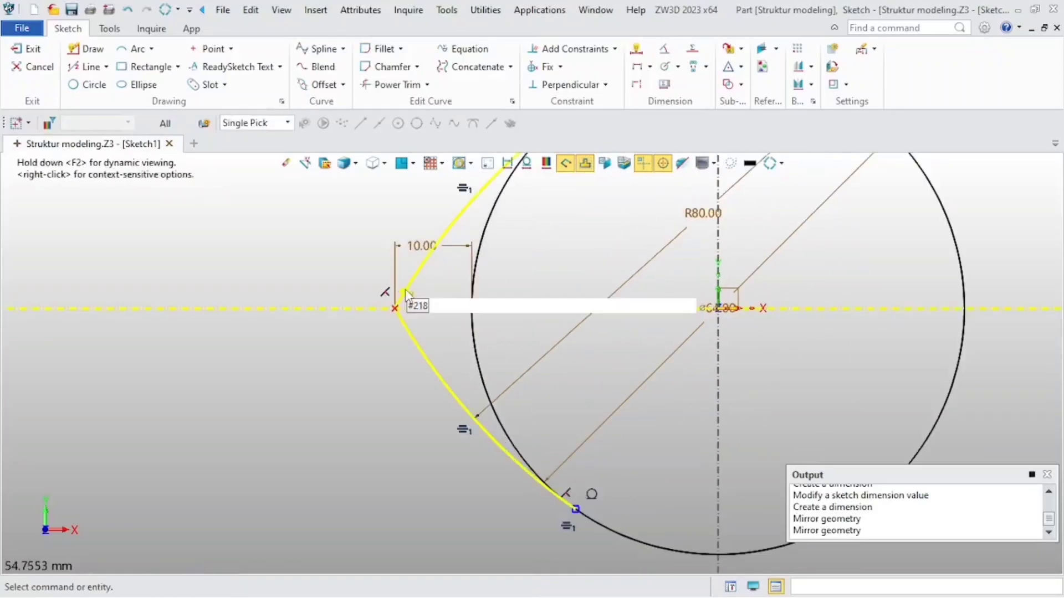
pyautogui.click(381, 49)
pyautogui.click(413, 277)
pyautogui.click(408, 328)
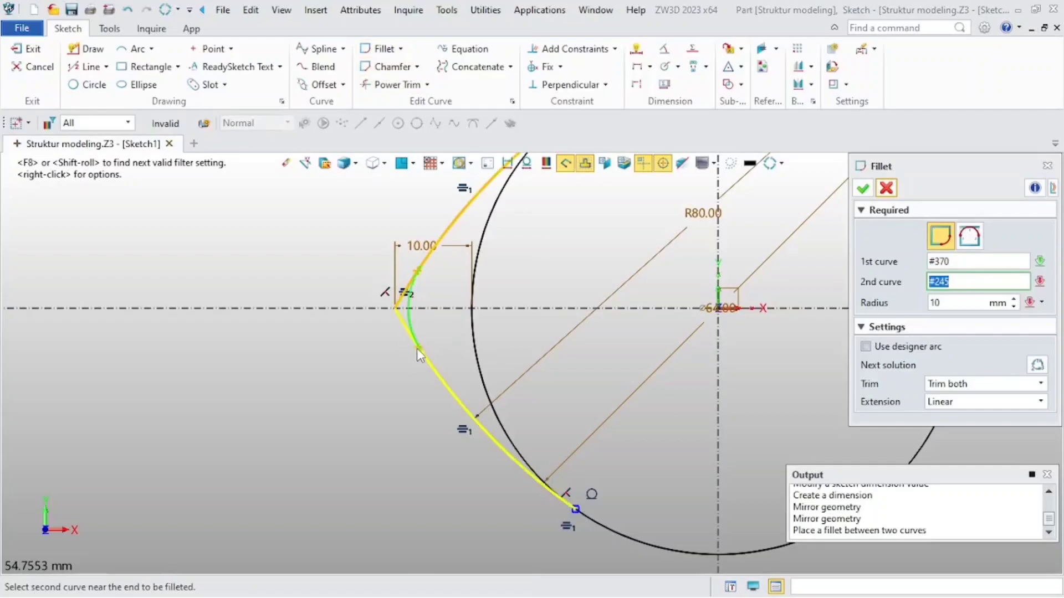
pyautogui.click(863, 189)
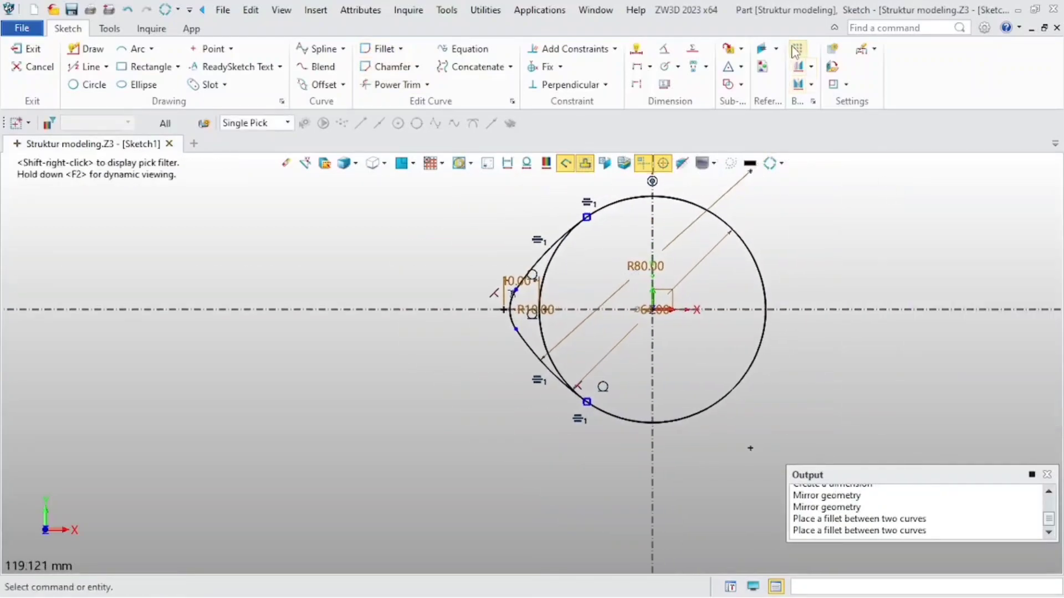
# - Create a circular pattern of the two lobe arcs and their fillet around the origin, with 3 instances at a 120° pitch angle
pyautogui.click(798, 49)
pyautogui.scroll(3, 479, 236)
pyautogui.click(576, 293)
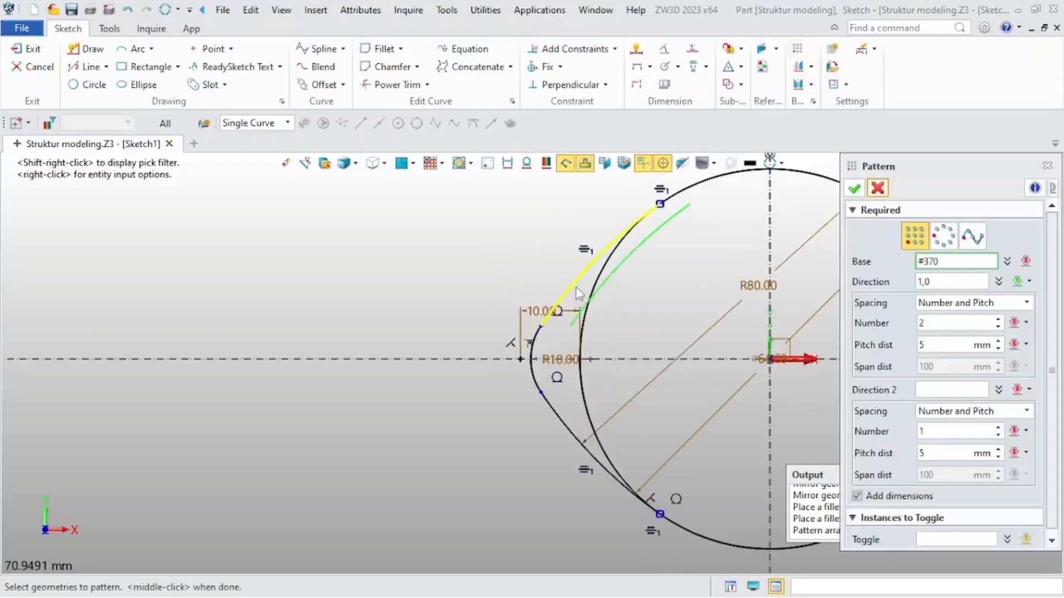
pyautogui.keyDown('shift'); pyautogui.click(576, 288); pyautogui.keyUp('shift')
pyautogui.scroll(-3, 606, 293)
pyautogui.click(944, 240)
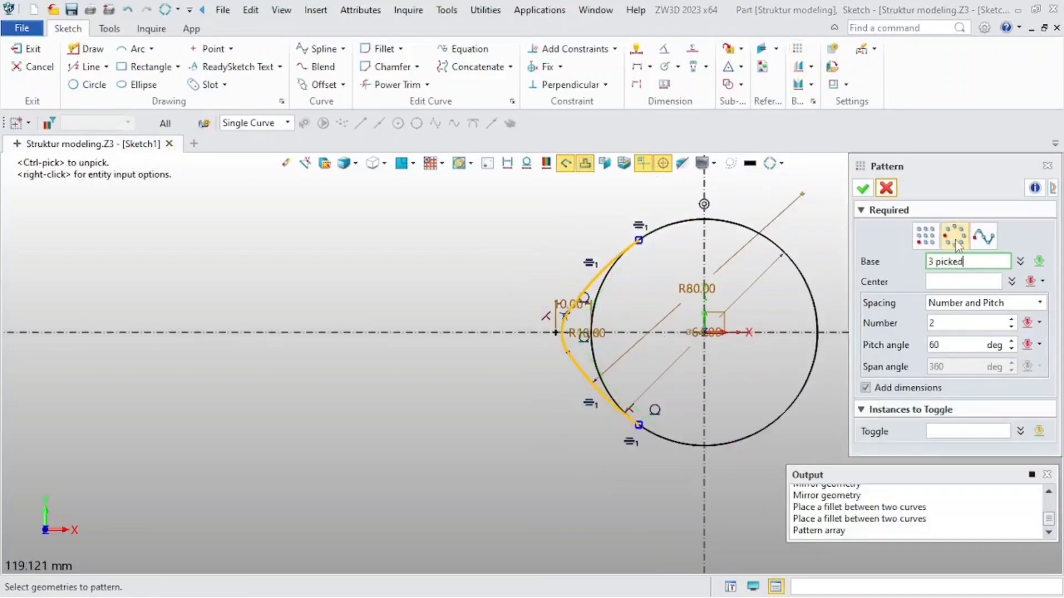
pyautogui.scroll(-2, 566, 280)
pyautogui.scroll(3, 698, 278)
pyautogui.click(956, 281)
pyautogui.scroll(2, 693, 336)
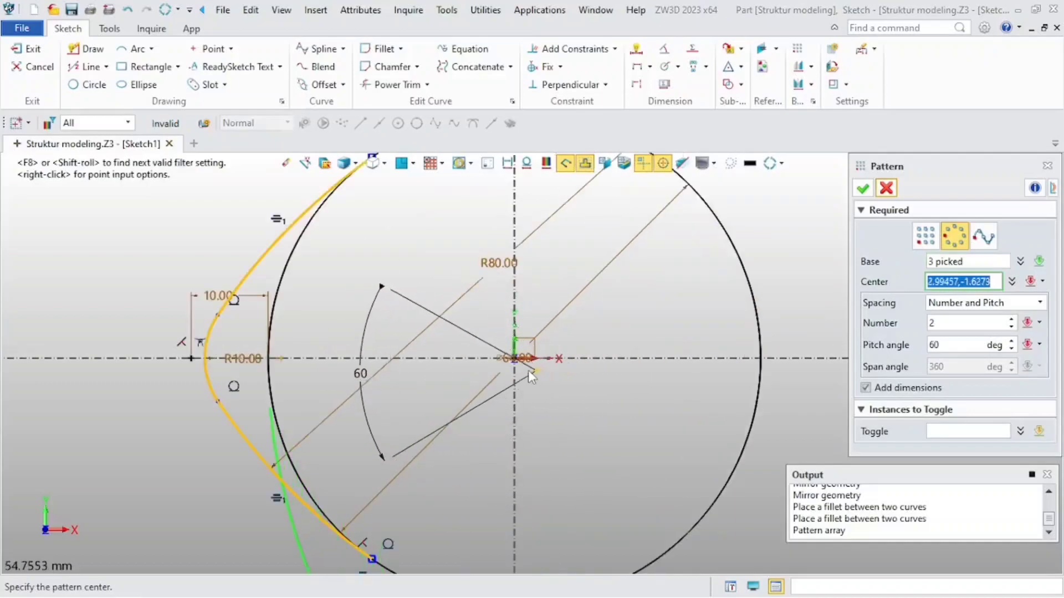
pyautogui.click(515, 360)
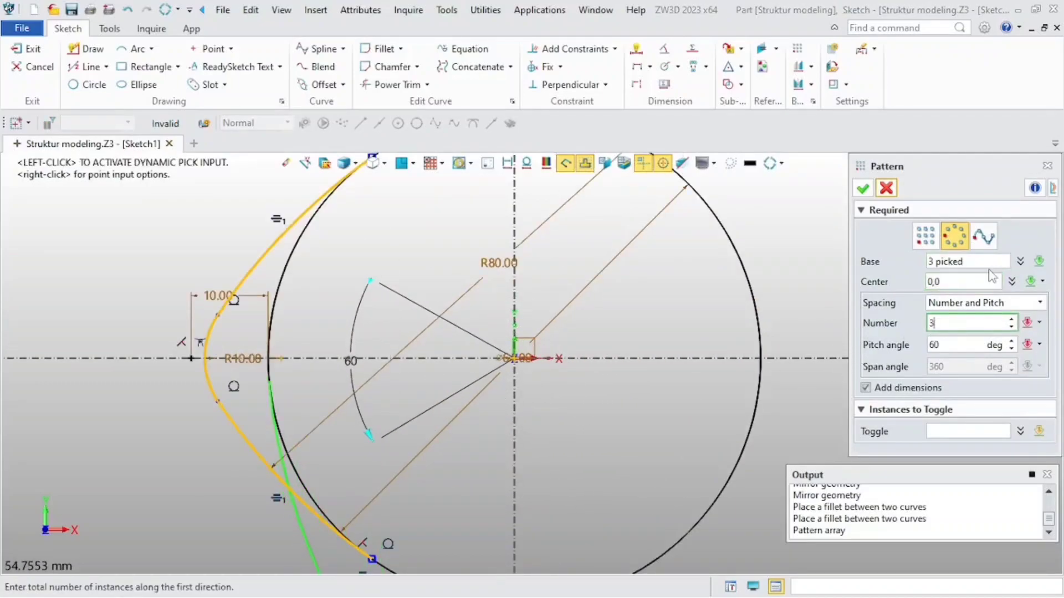
pyautogui.press('Return')
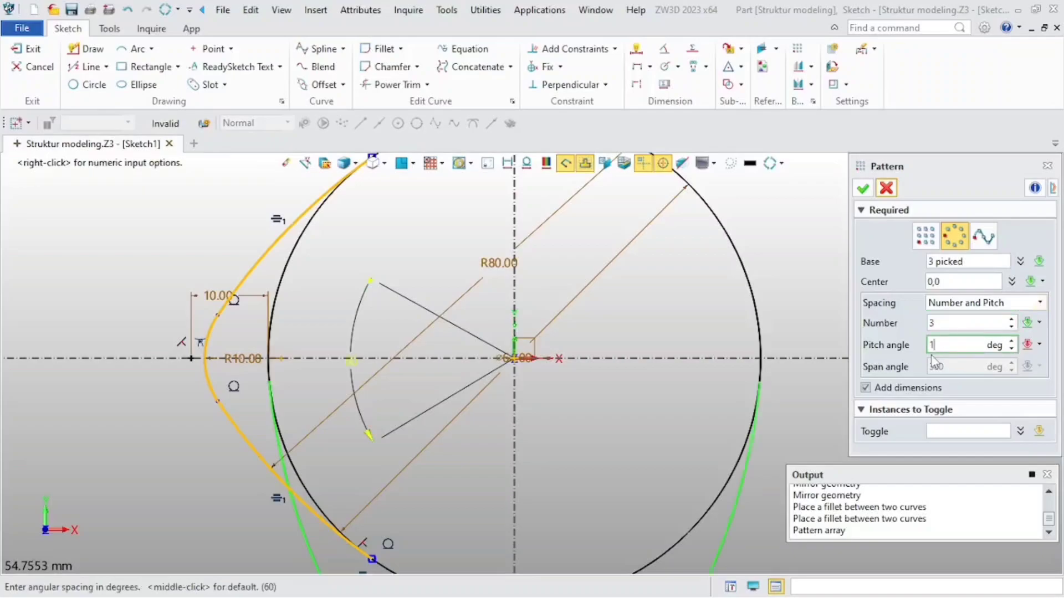
pyautogui.write('120')
pyautogui.press('Return')
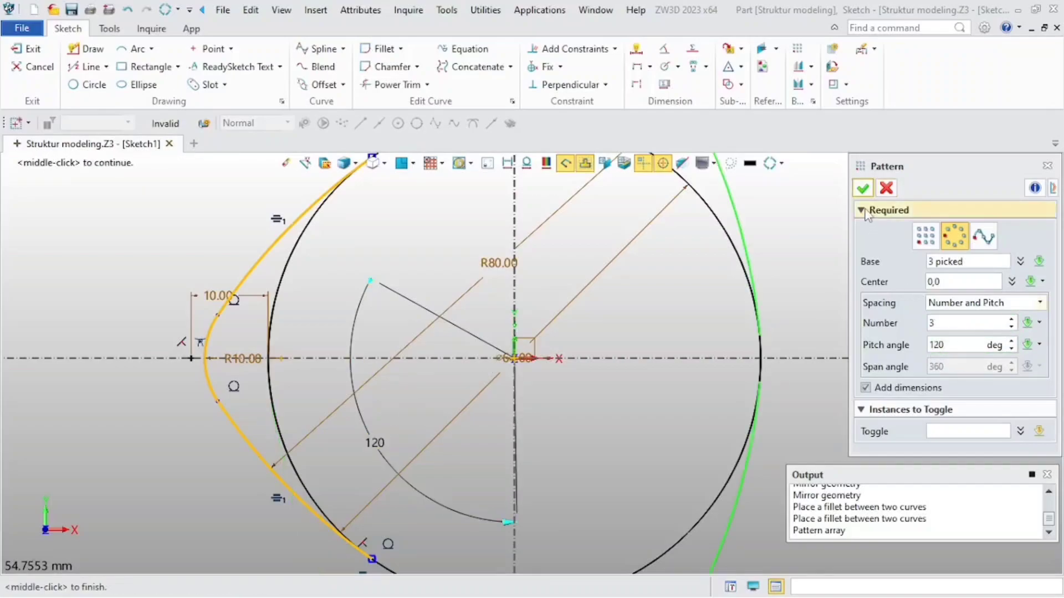
pyautogui.click(863, 189)
# - Start tracing the outer contour with Trace Profile along the left lobe, the adjoining circle segment and the upper-right lobe
pyautogui.scroll(-2, 553, 334)
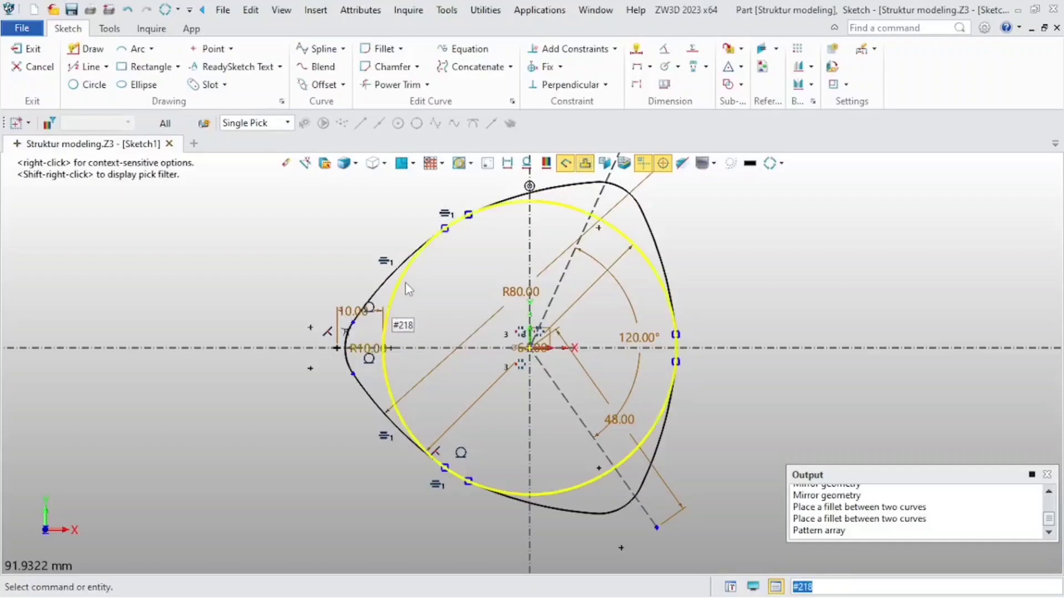
pyautogui.click(742, 85)
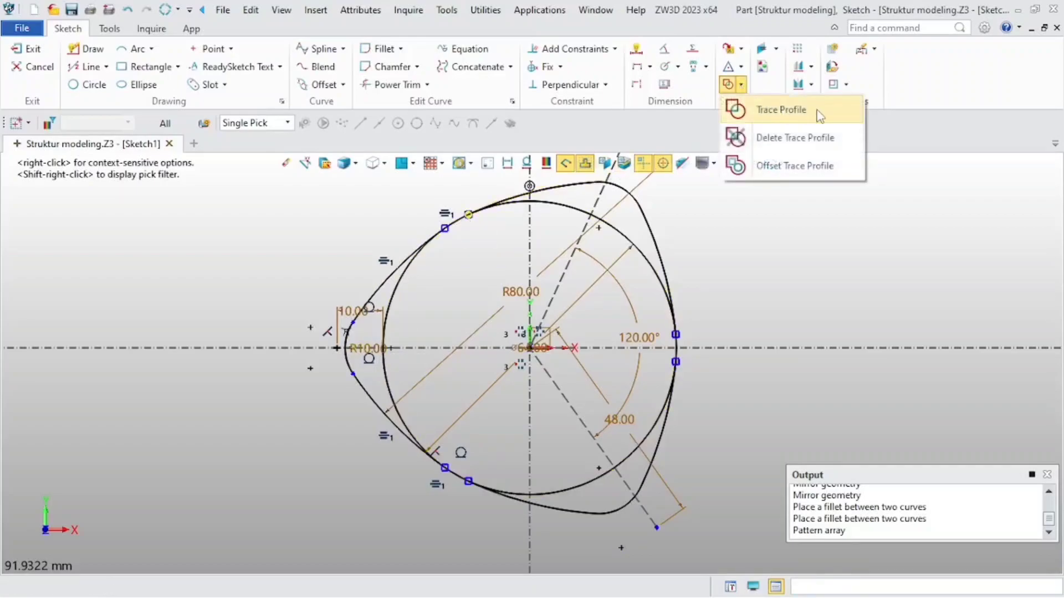
pyautogui.click(854, 121)
pyautogui.scroll(1, 483, 236)
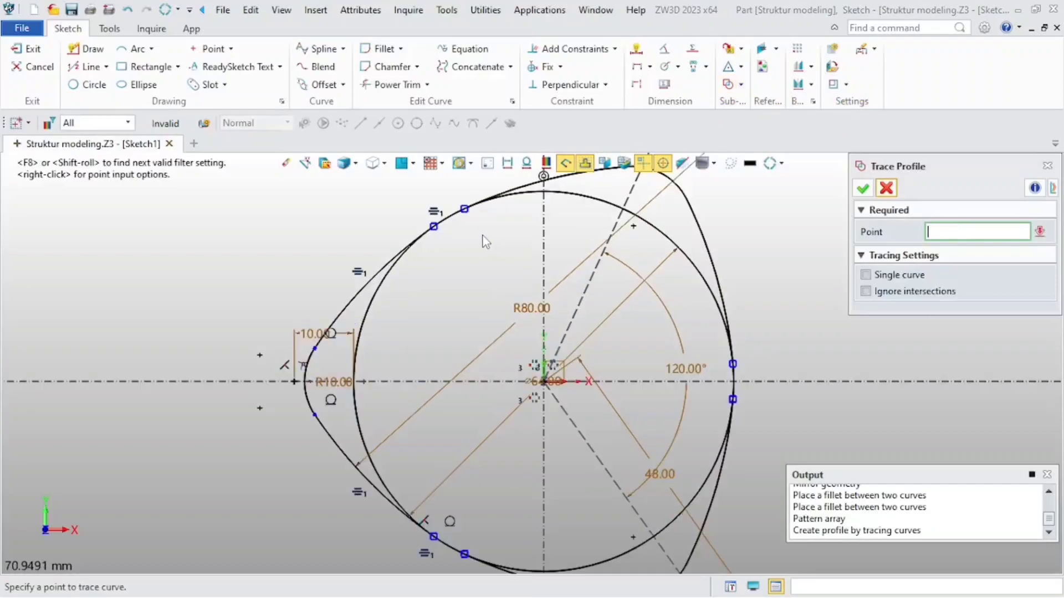
pyautogui.click(346, 312)
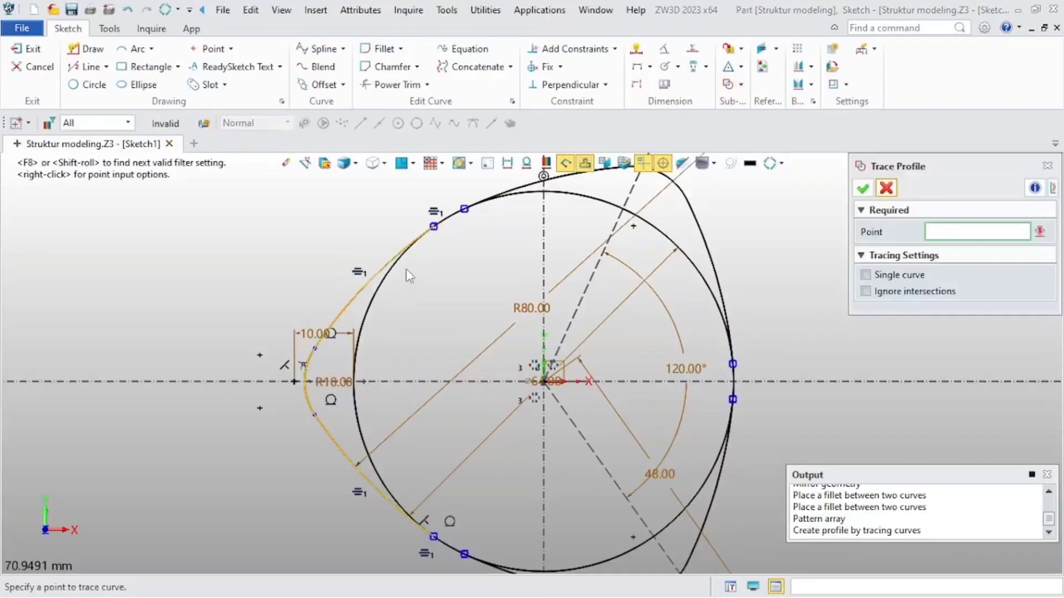
pyautogui.click(476, 209)
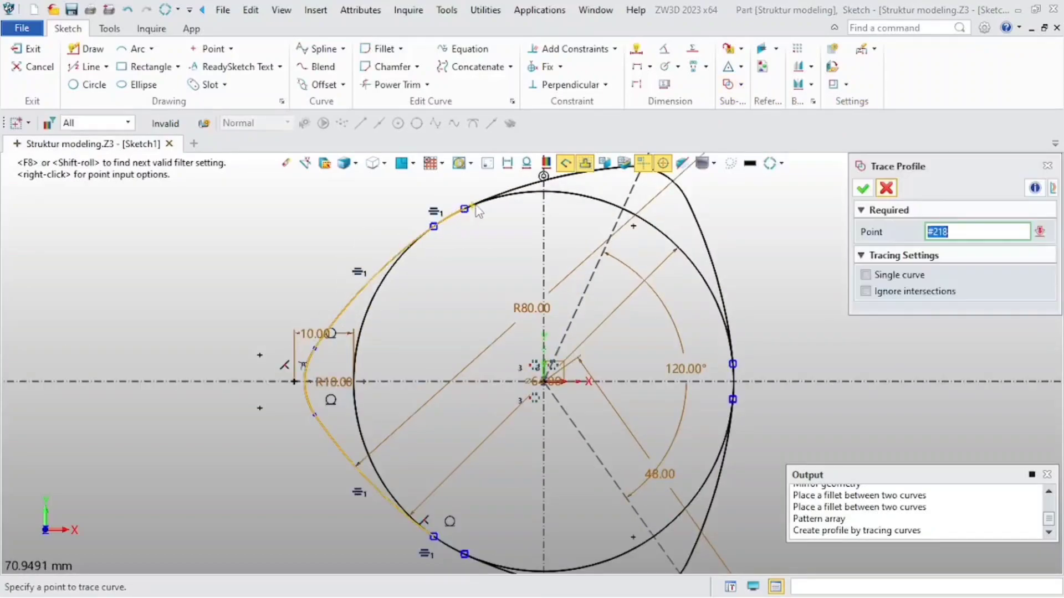
pyautogui.click(533, 184)
pyautogui.click(669, 178)
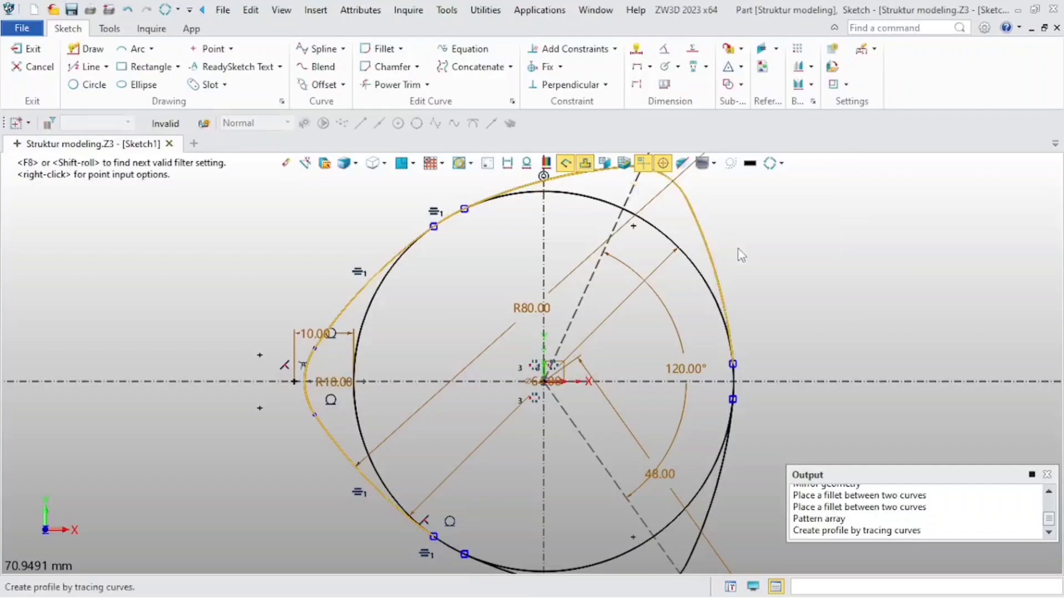
# - Complete the traced outer contour along the lower-right lobe and the remaining connecting circle segments, and exit the sketch
pyautogui.click(734, 387)
pyautogui.click(718, 487)
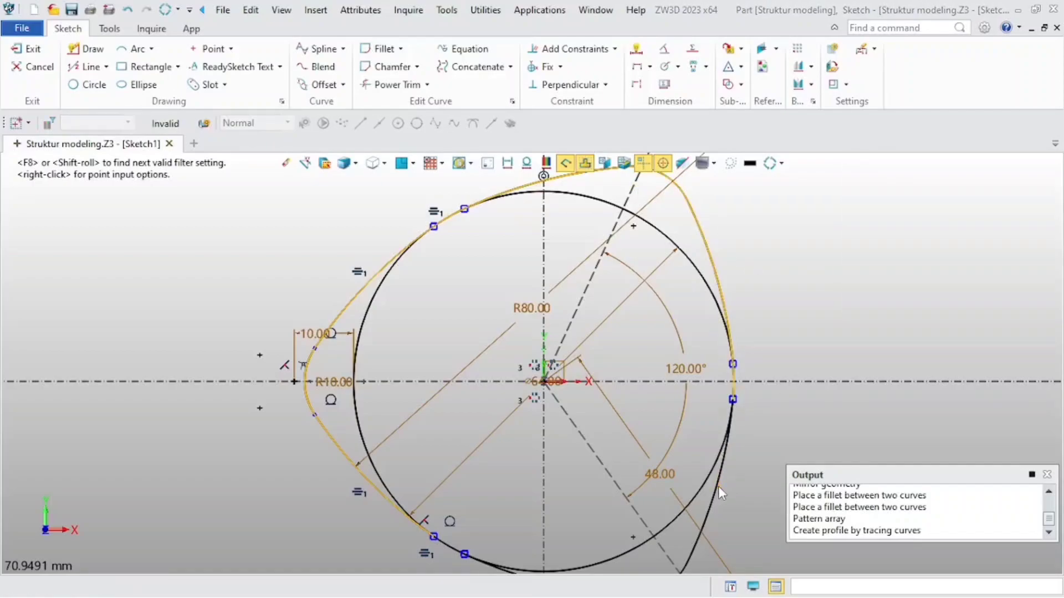
pyautogui.scroll(-3, 692, 499)
pyautogui.scroll(4, 659, 518)
pyautogui.click(651, 510)
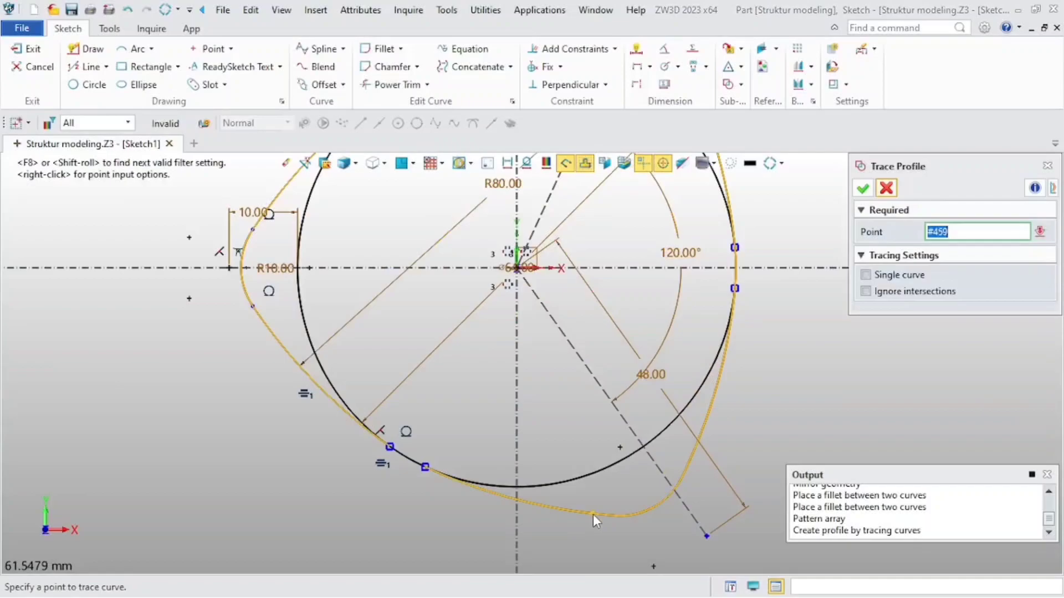
pyautogui.middleClick(400, 454)
pyautogui.scroll(-2, 472, 437)
pyautogui.scroll(2, 438, 266)
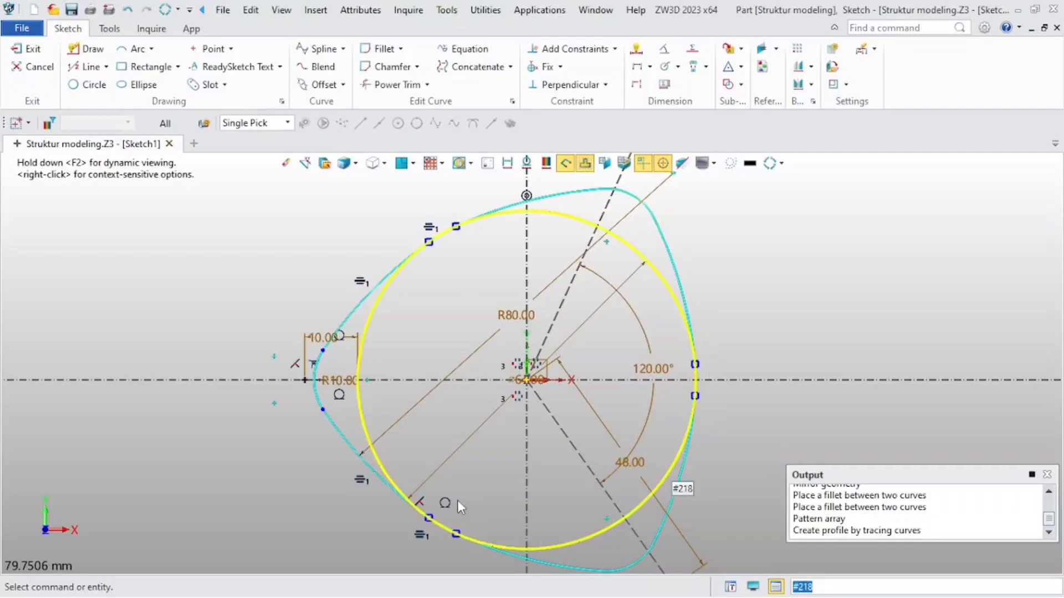
pyautogui.click(28, 49)
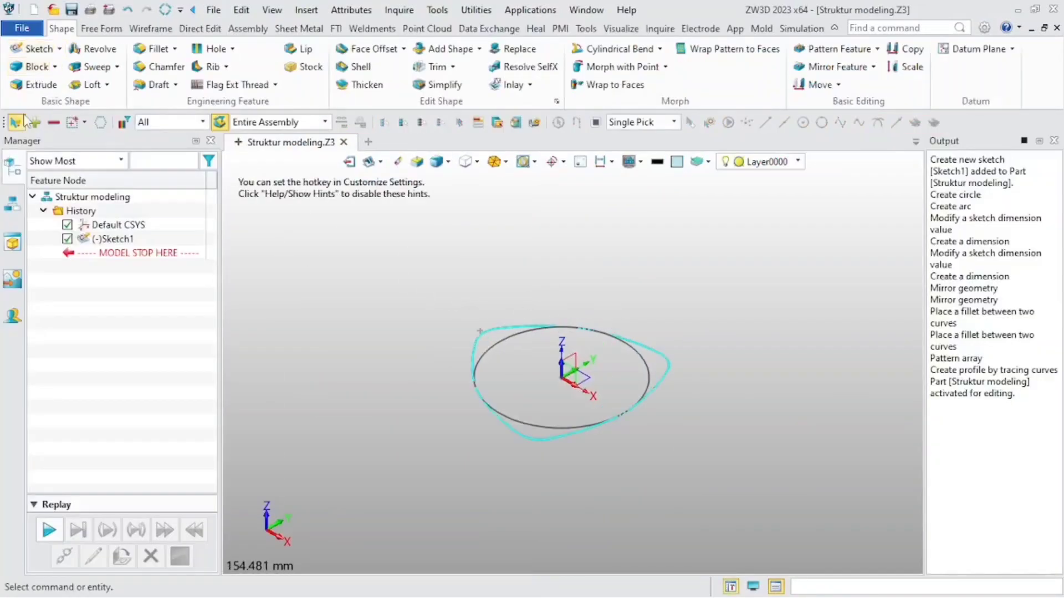
# - Extrude the traced three-lobed sketch profile from 0 to 5 mm as a base solid
pyautogui.click(29, 88)
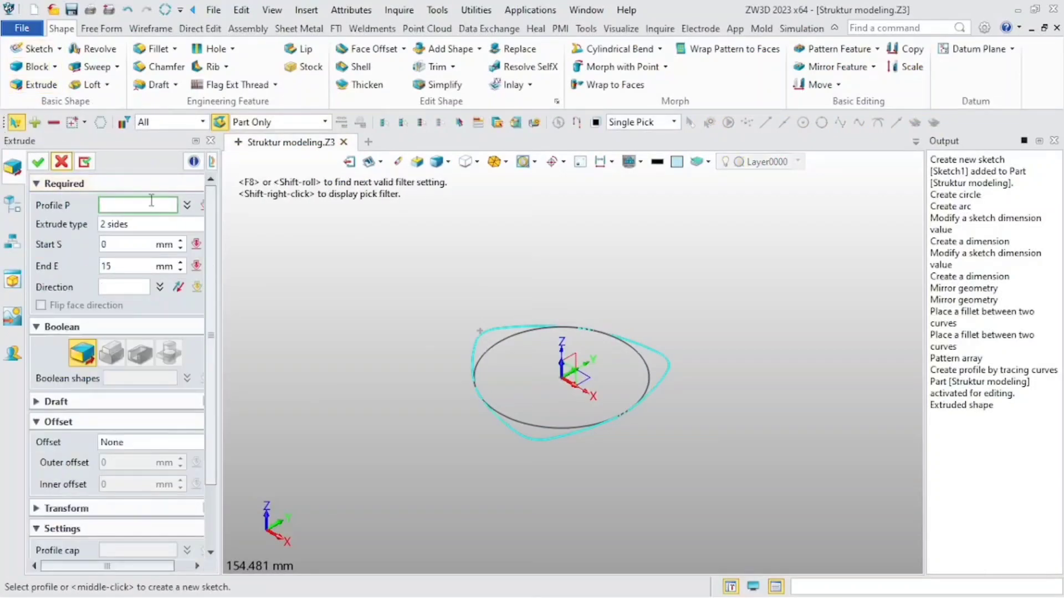
pyautogui.click(555, 441)
pyautogui.scroll(3, 476, 432)
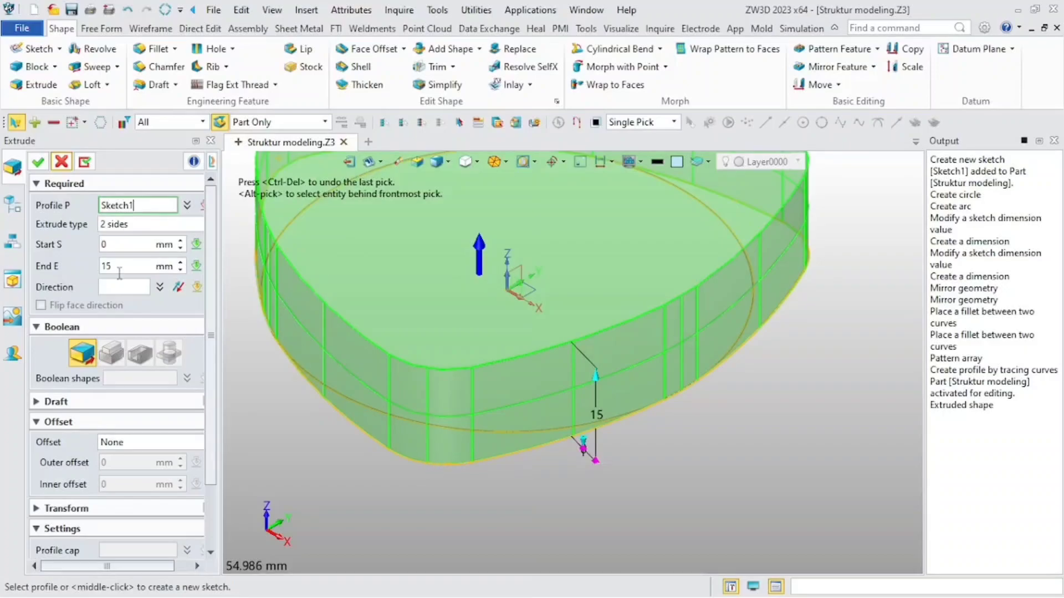
pyautogui.click(123, 267)
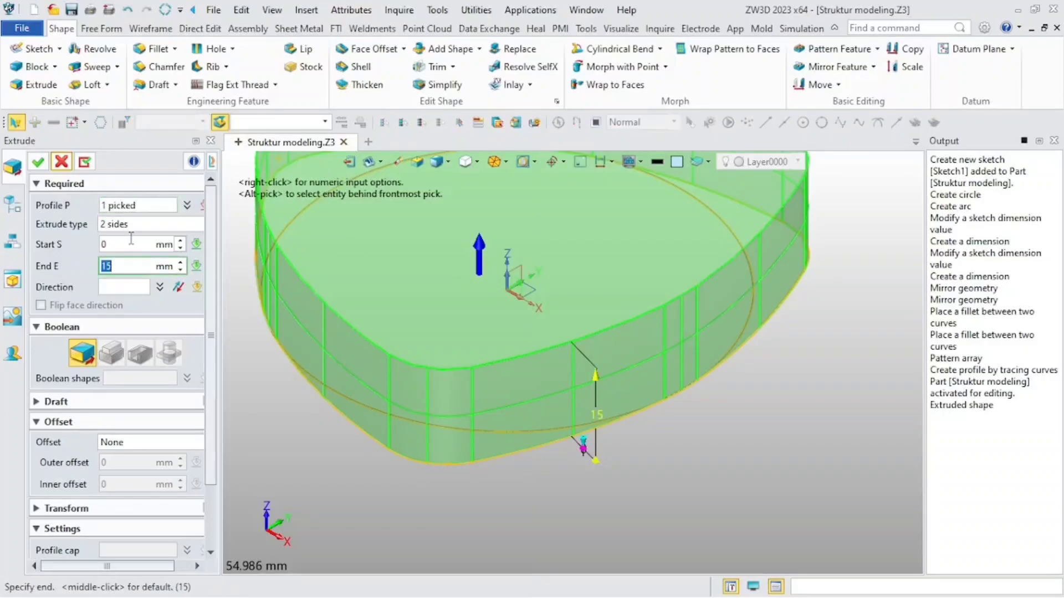
pyautogui.write('5')
pyautogui.press('Return')
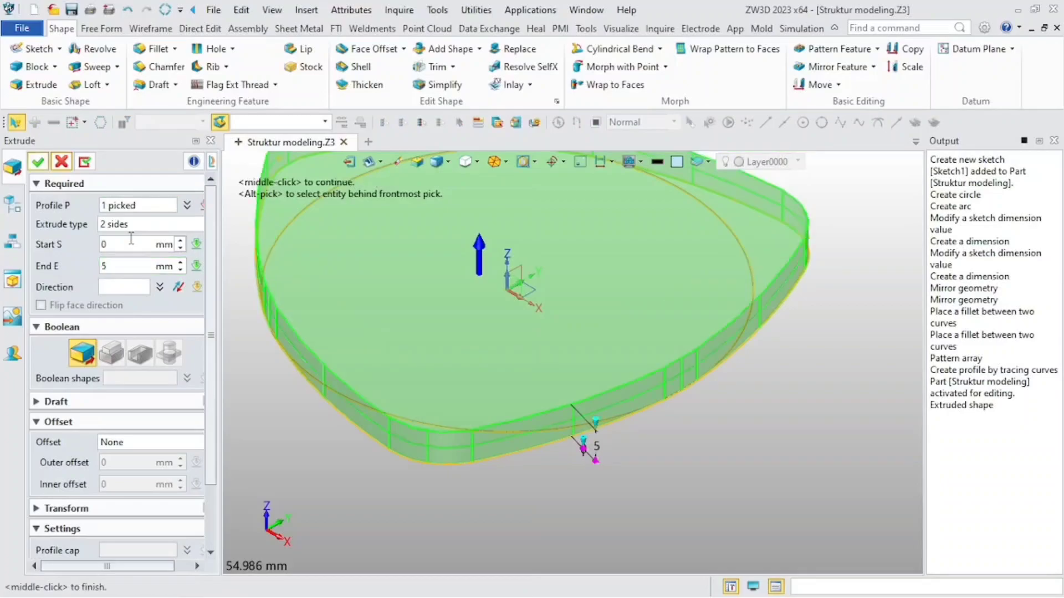
pyautogui.click(37, 162)
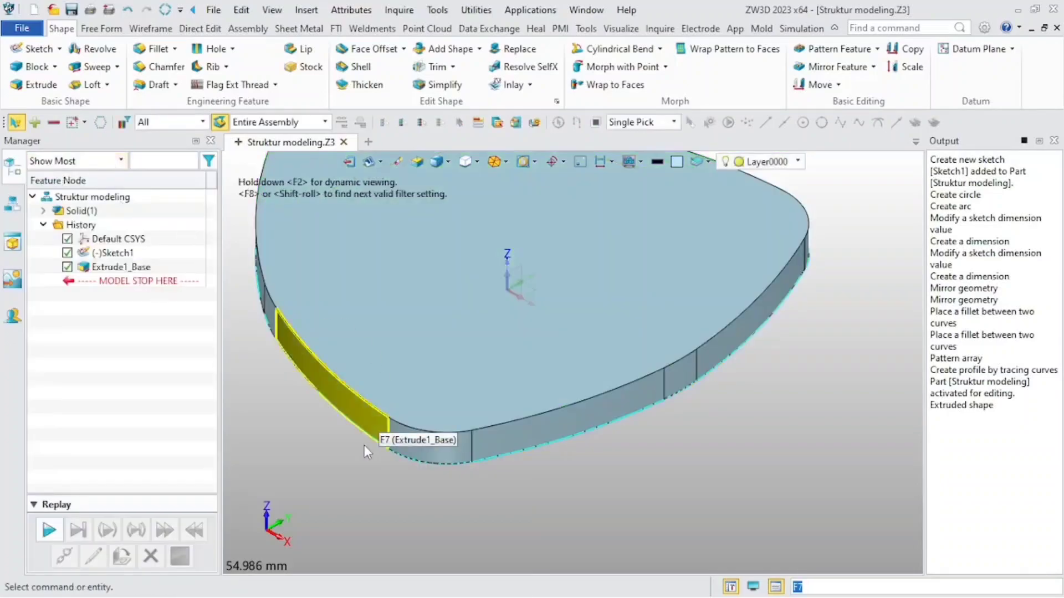
# - Create a new sketch on the default XZ plane
pyautogui.scroll(-4, 363, 445)
pyautogui.click(35, 49)
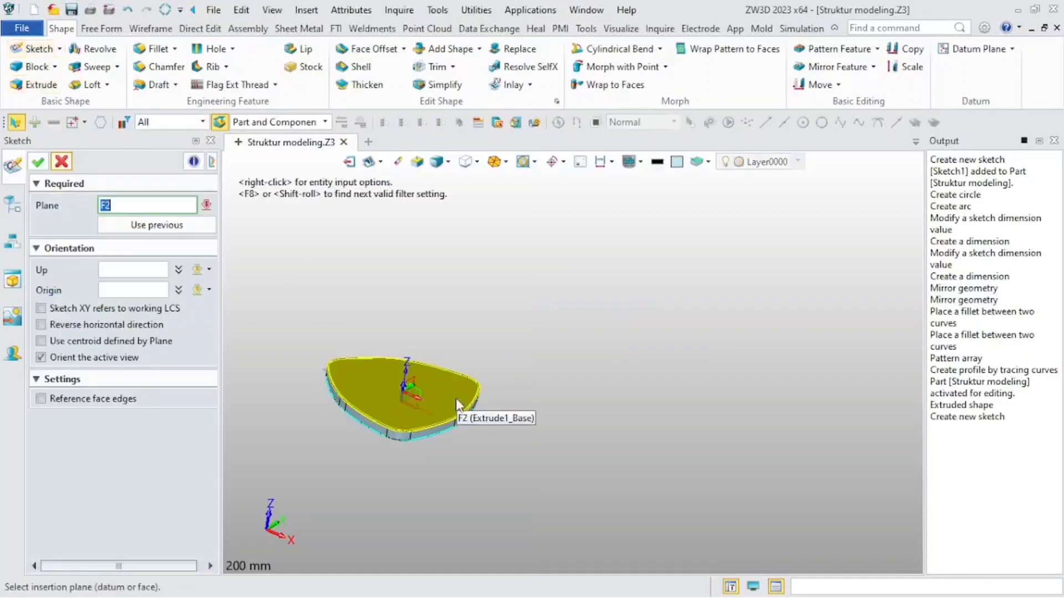
pyautogui.click(394, 428)
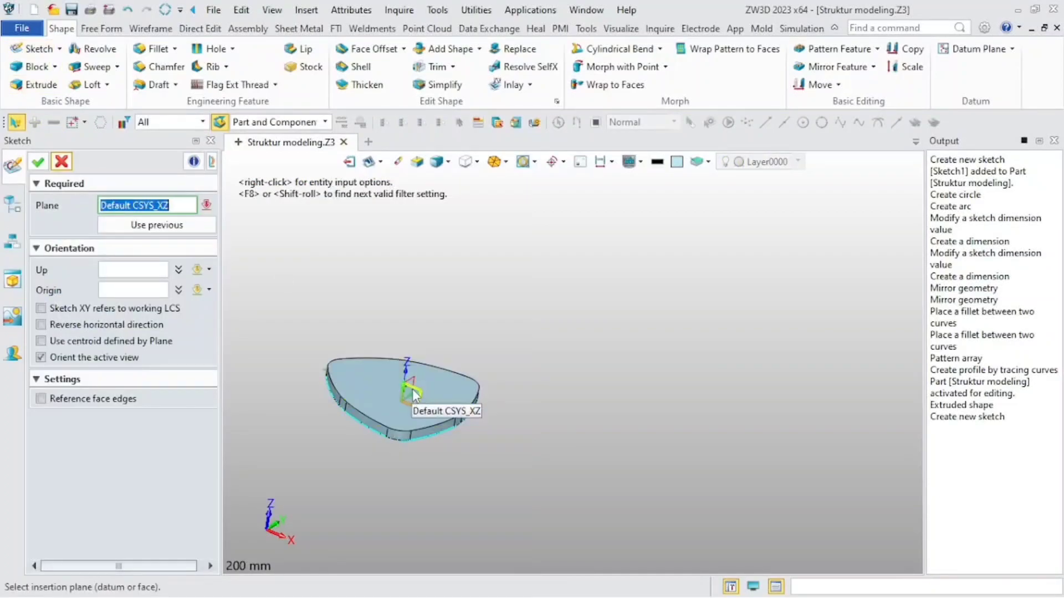
pyautogui.click(38, 162)
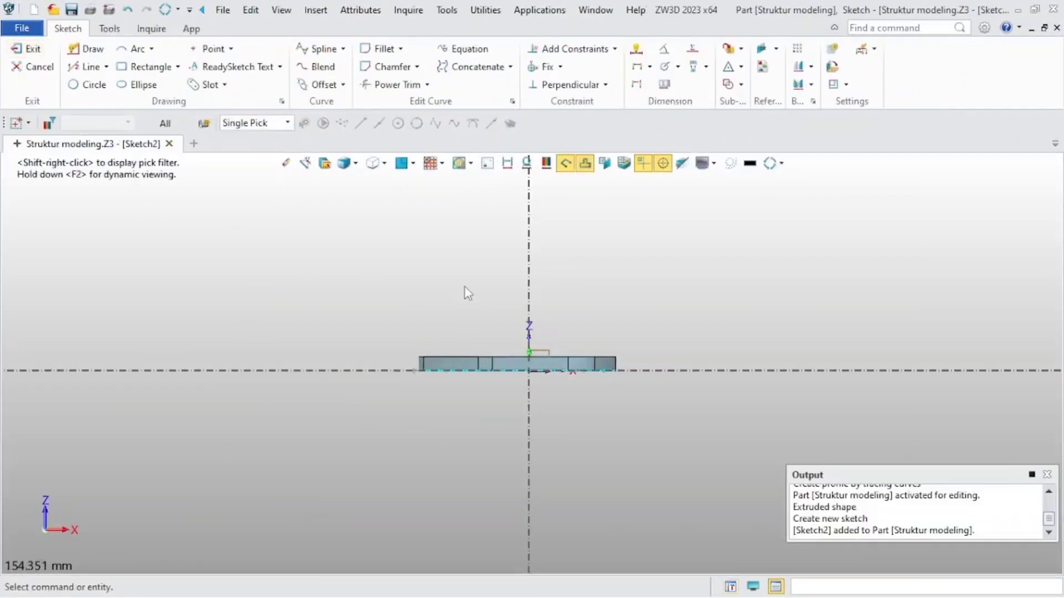
# - Draw a slanted line about 60 mm long from the origin upward to the right above the base plate
pyautogui.click(97, 74)
pyautogui.scroll(2, 676, 354)
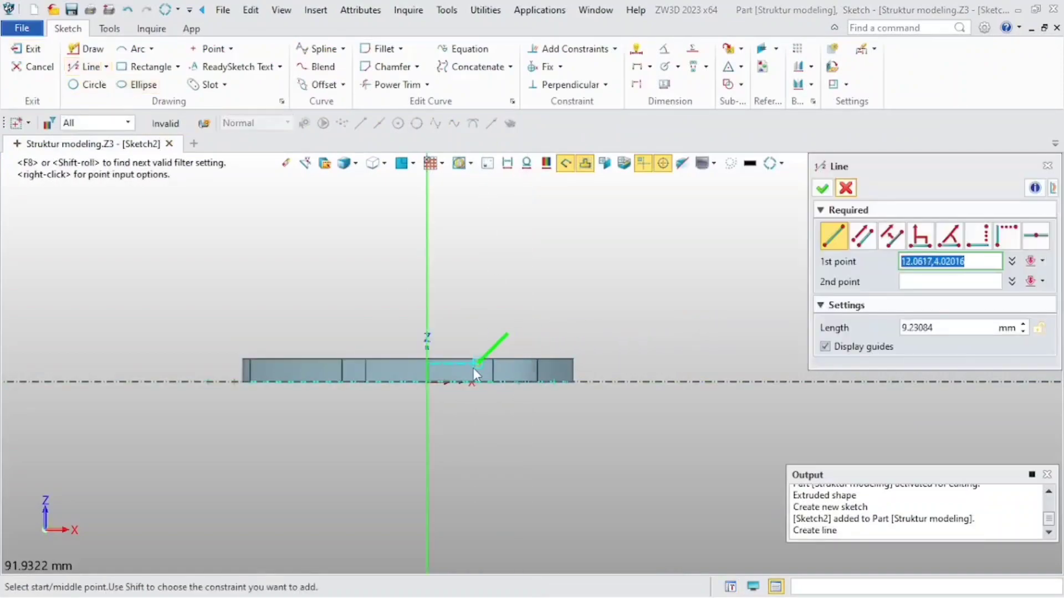
pyautogui.click(428, 382)
pyautogui.scroll(-4, 453, 367)
pyautogui.click(482, 306)
pyautogui.click(822, 189)
pyautogui.scroll(1, 380, 364)
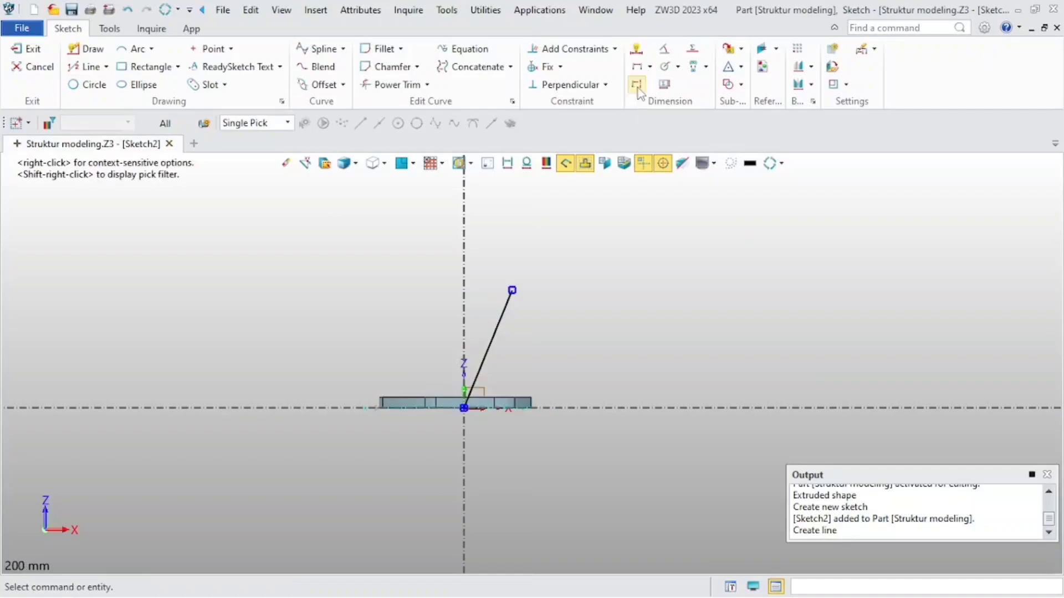
# - Dimension the slanted line's vertical height at 60 mm
pyautogui.click(636, 49)
pyautogui.click(505, 308)
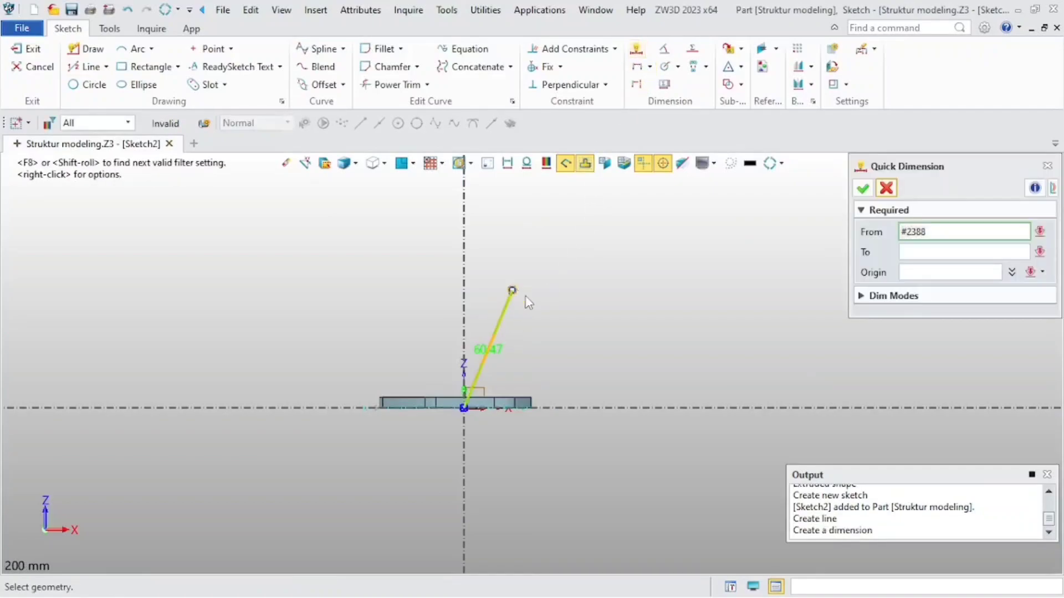
pyautogui.click(587, 397)
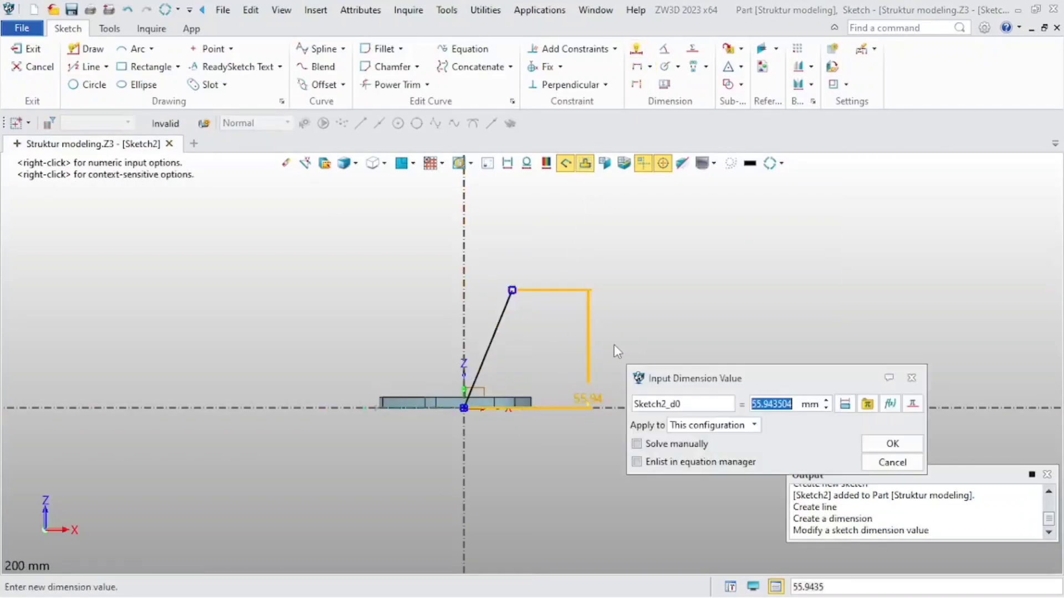
pyautogui.write('60')
pyautogui.press('Return')
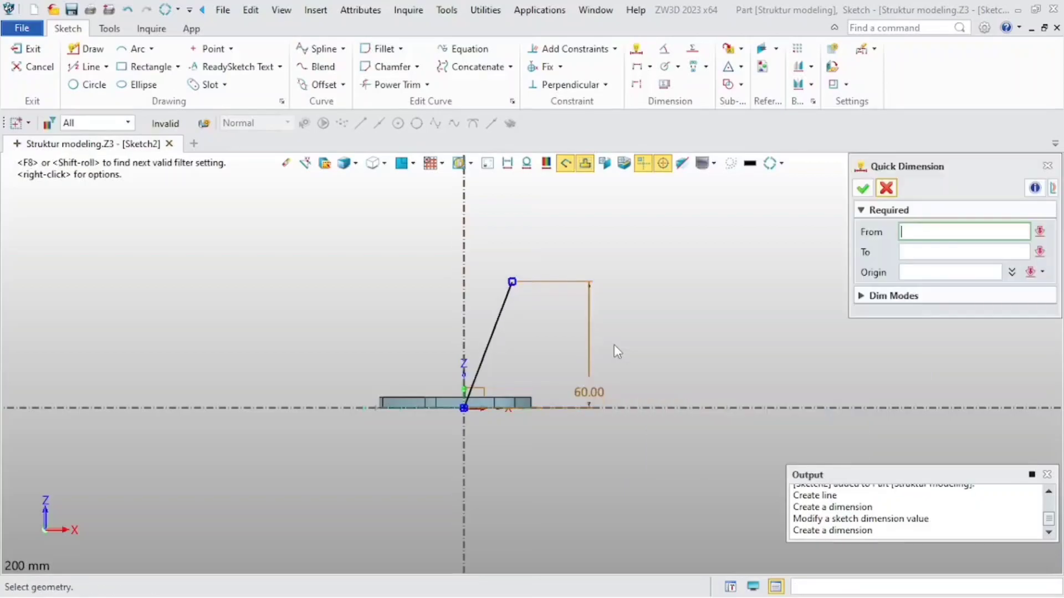
pyautogui.click(886, 188)
# - Dimension the angle between the slanted line and the horizontal axis at 65°, and exit the sketch
pyautogui.click(665, 48)
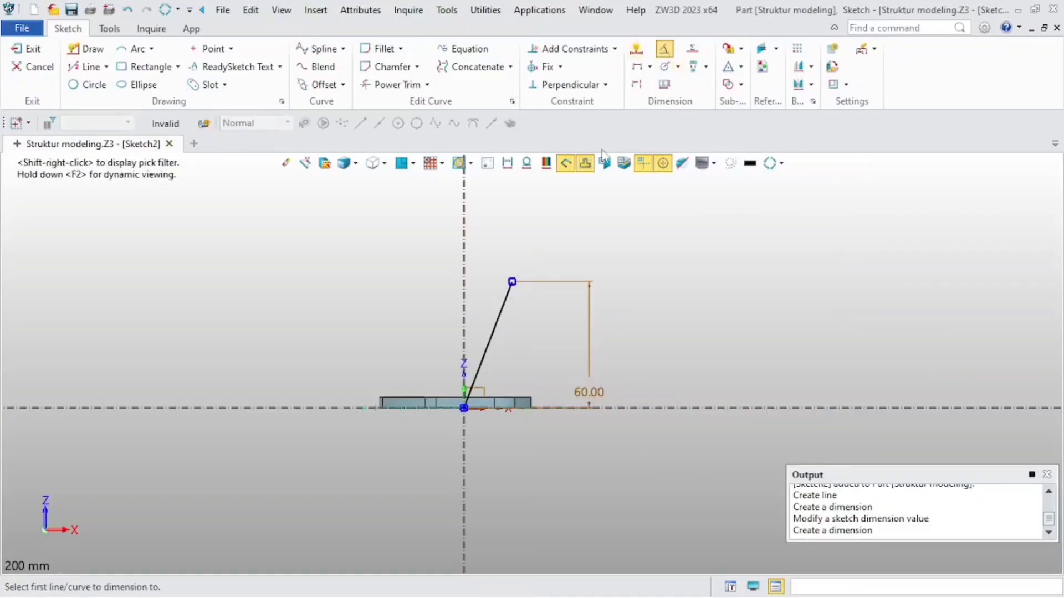
pyautogui.click(500, 314)
pyautogui.scroll(3, 512, 288)
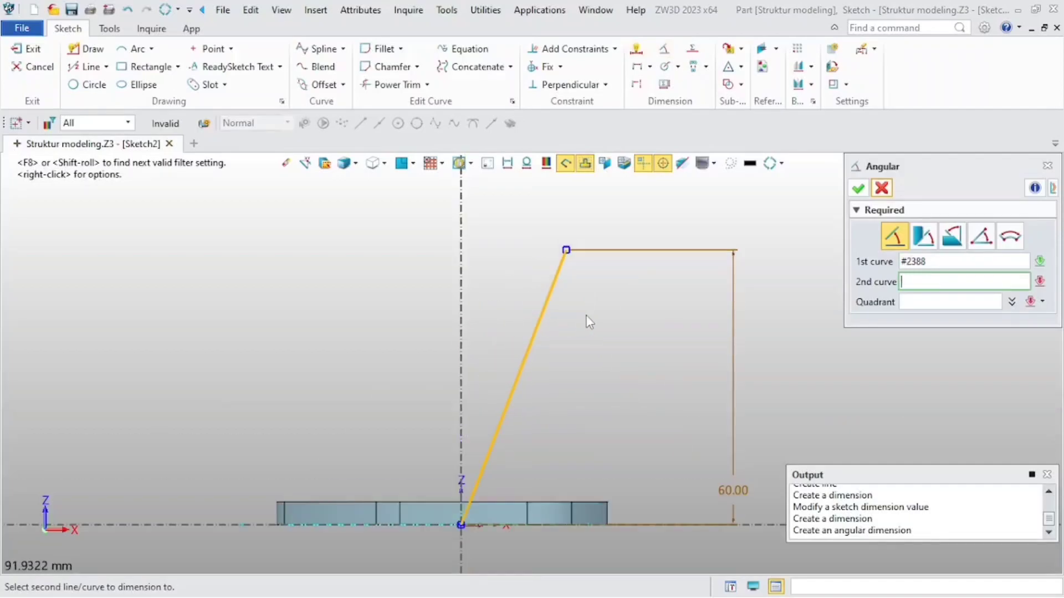
pyautogui.click(685, 527)
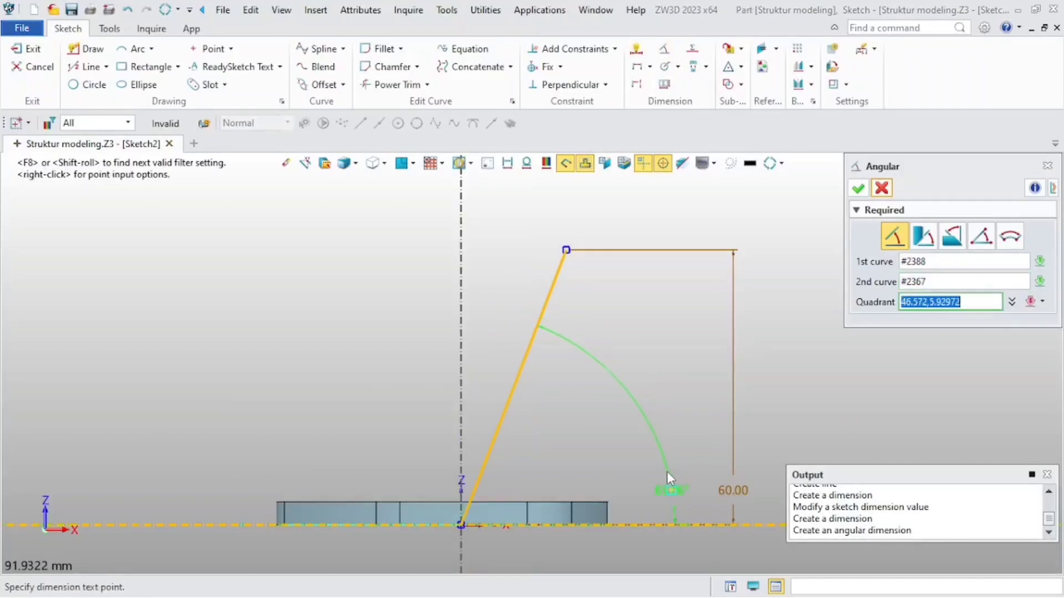
pyautogui.click(638, 391)
pyautogui.write('65')
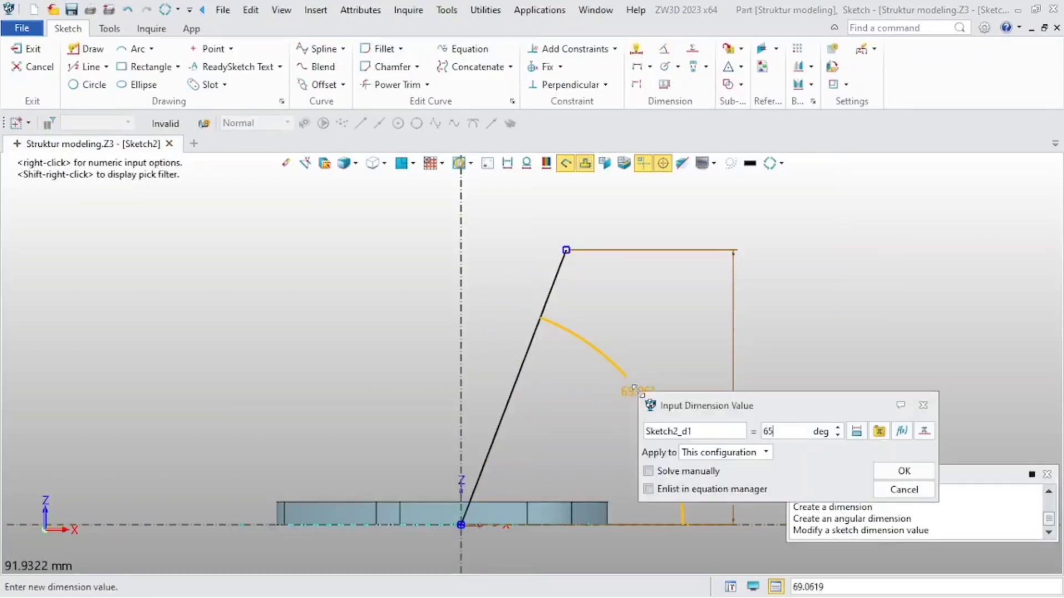
pyautogui.press('Return')
pyautogui.click(859, 189)
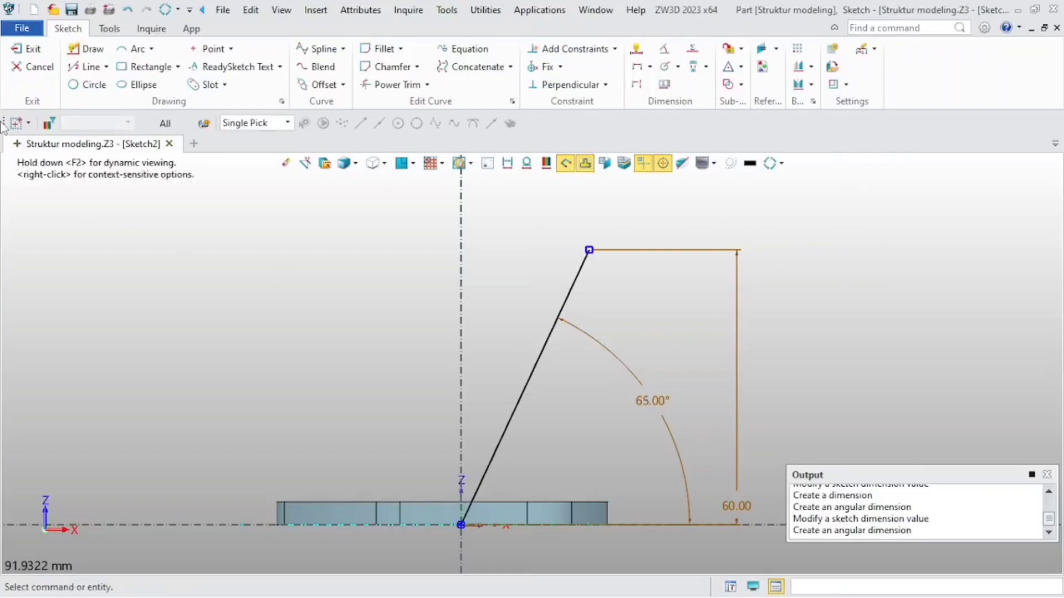
pyautogui.click(29, 49)
# - Start a weldment structural member and set its standard to ISO
pyautogui.scroll(3, 406, 428)
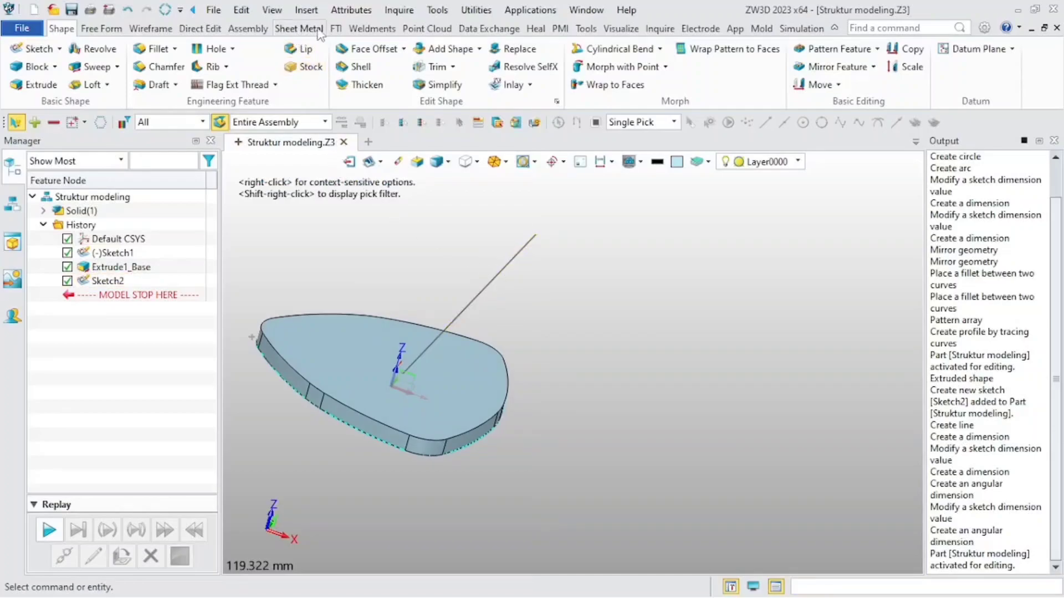
pyautogui.click(360, 30)
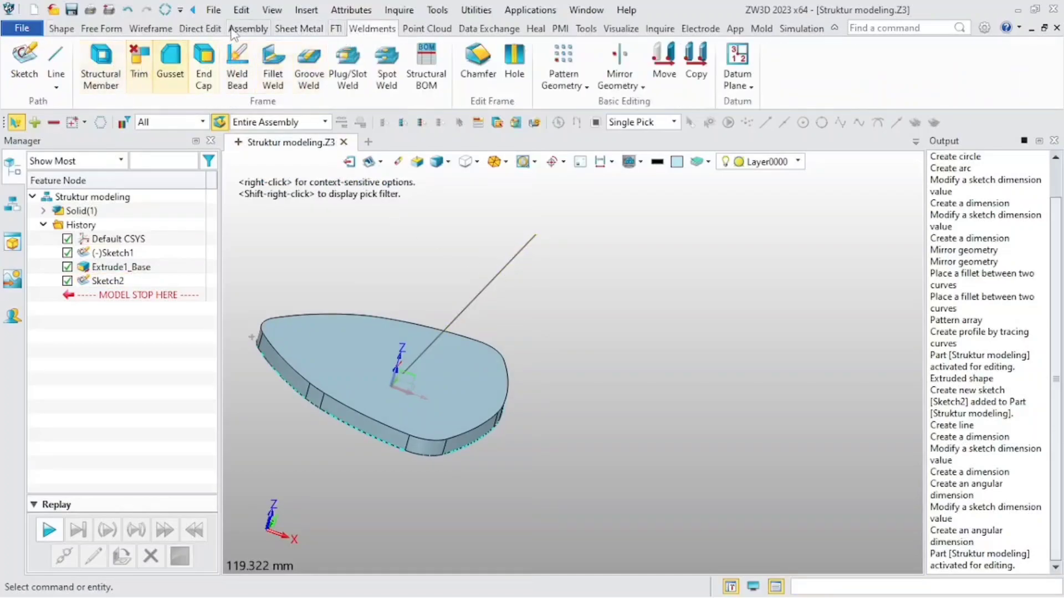
pyautogui.click(98, 86)
pyautogui.click(134, 206)
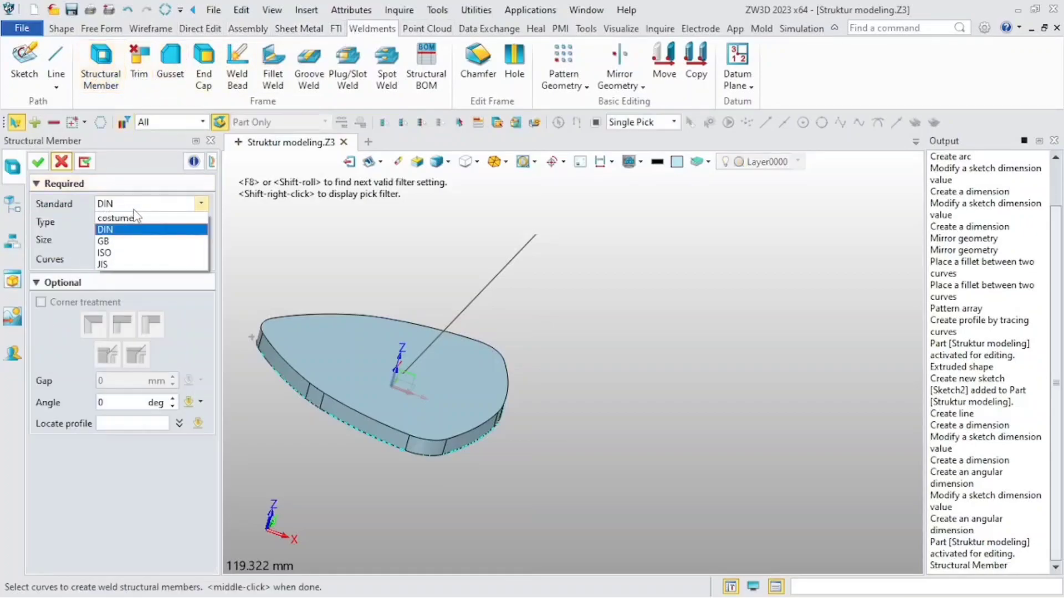
pyautogui.click(67, 246)
pyautogui.click(144, 204)
pyautogui.click(133, 254)
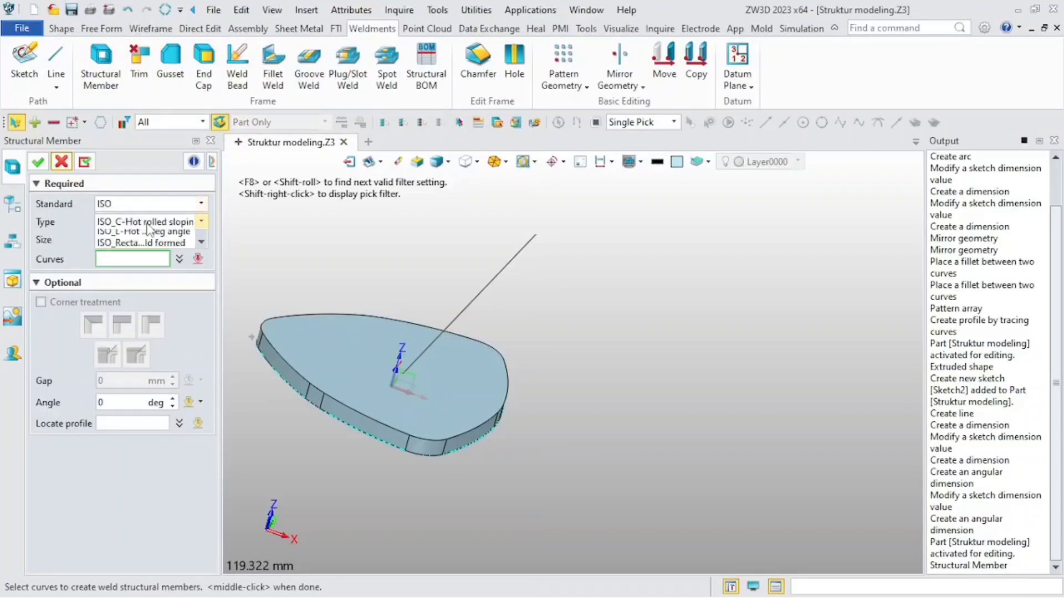
# - Set the structural member's type to ISO_Circular-Cold formed and its size to 42.4x2
pyautogui.click(148, 225)
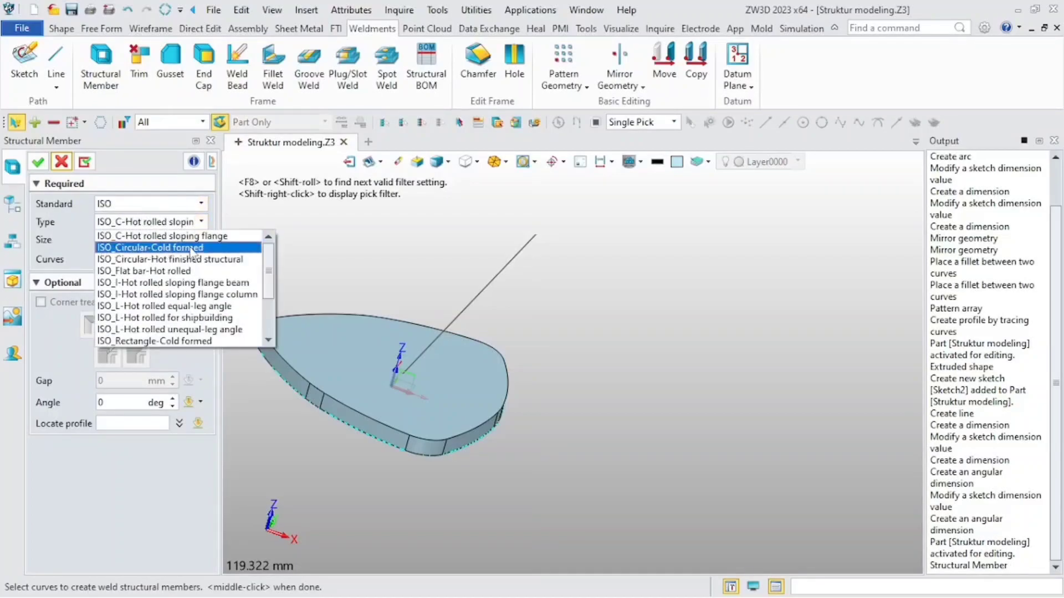
pyautogui.click(236, 249)
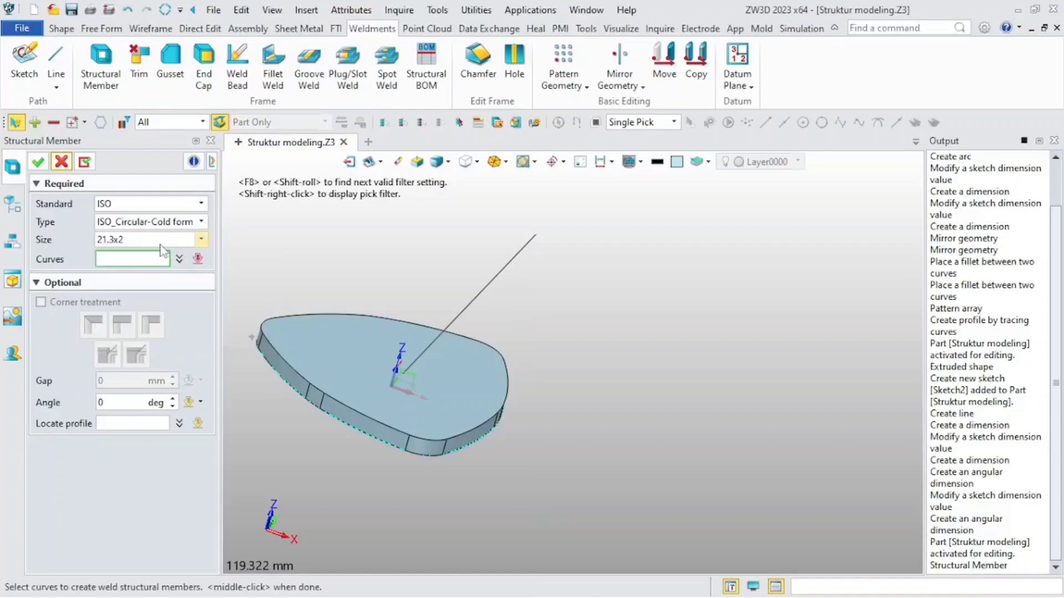
pyautogui.click(160, 244)
pyautogui.scroll(-2, 131, 294)
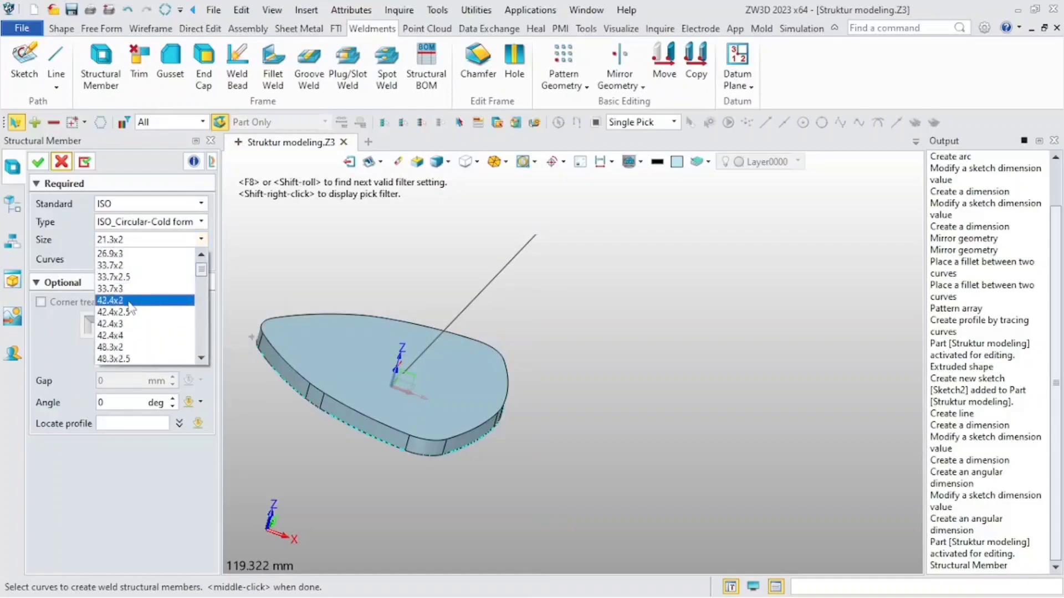
pyautogui.click(130, 302)
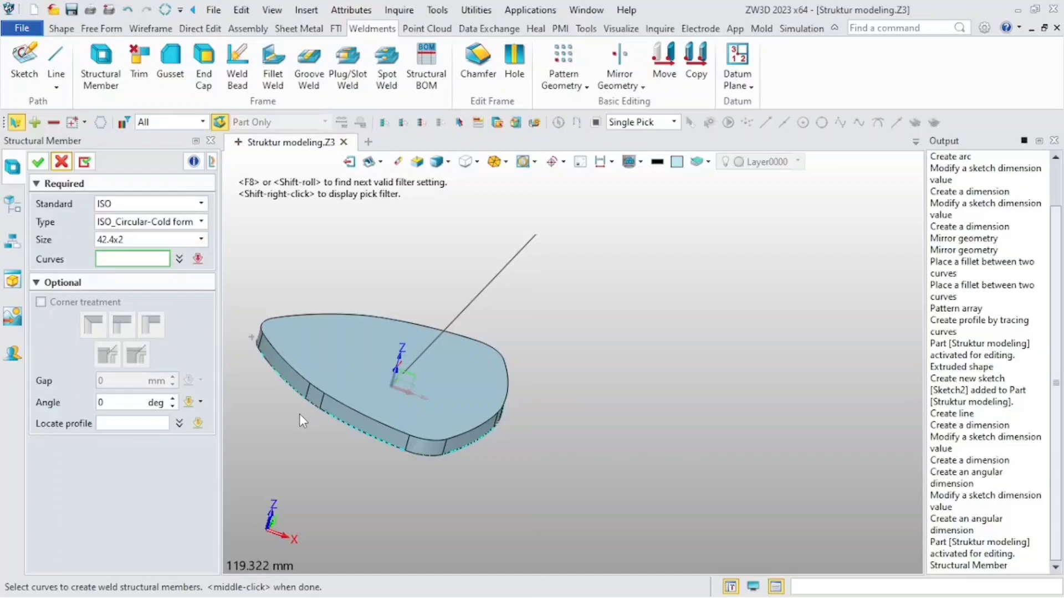
# - Create the circular structural member along the slanted line above the base plate
pyautogui.click(500, 274)
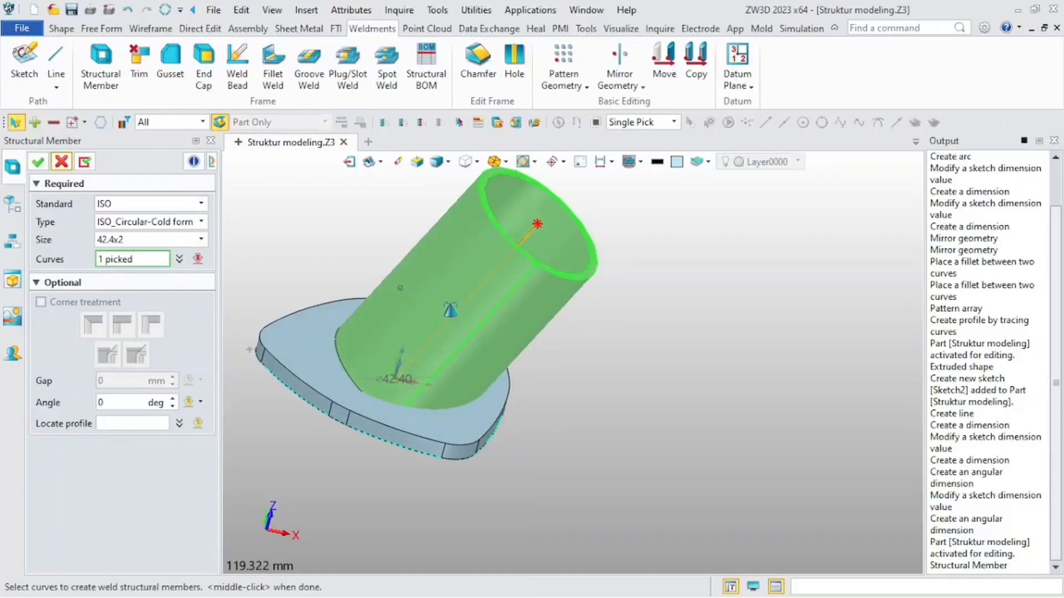
pyautogui.moveTo(454, 310); pyautogui.dragTo(443, 311, button='right')
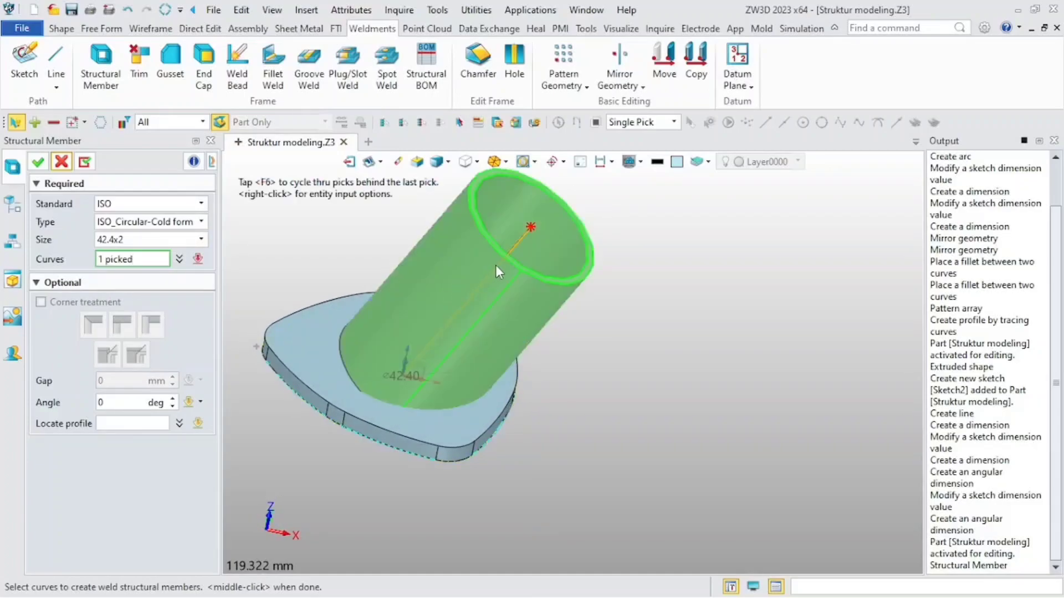
pyautogui.click(38, 162)
pyautogui.scroll(3, 293, 394)
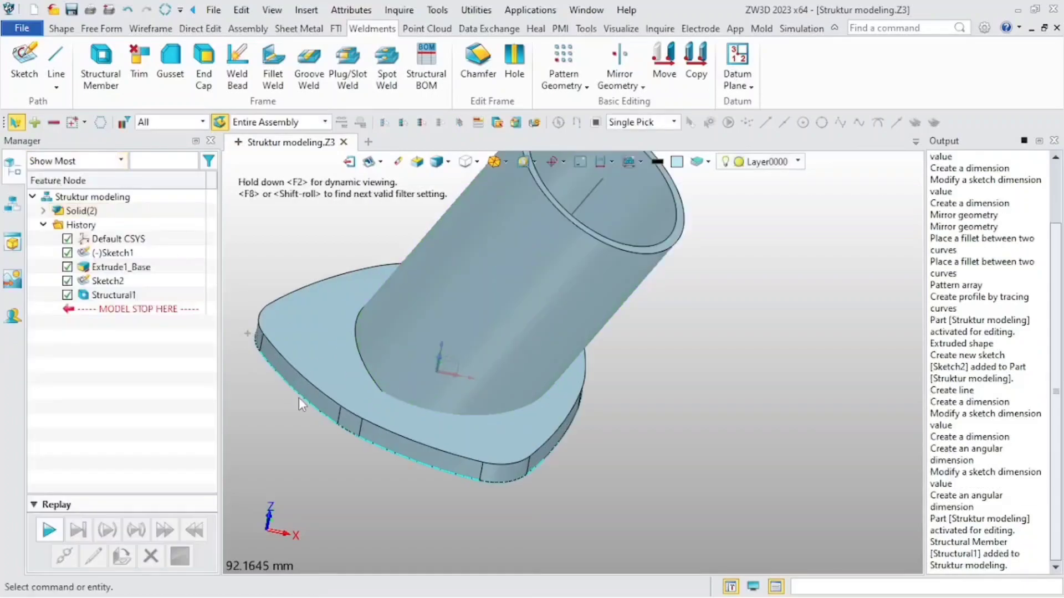
# - Offset the tube's lower end face by 14 mm so the tube extends through the base plate
pyautogui.moveTo(298, 398); pyautogui.dragTo(311, 377, button='right')
pyautogui.scroll(5, 314, 361)
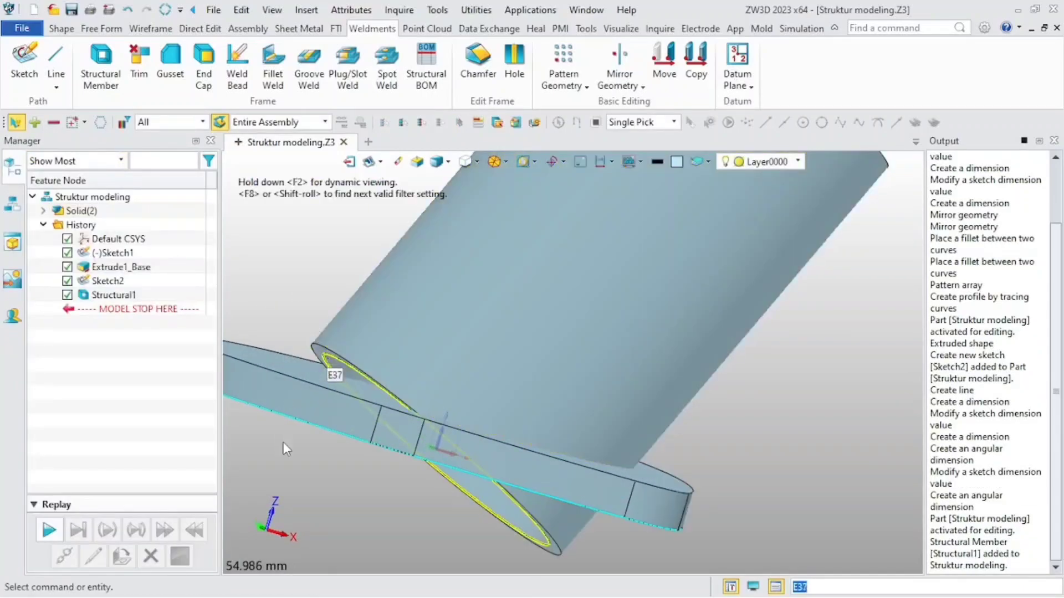
pyautogui.click(60, 28)
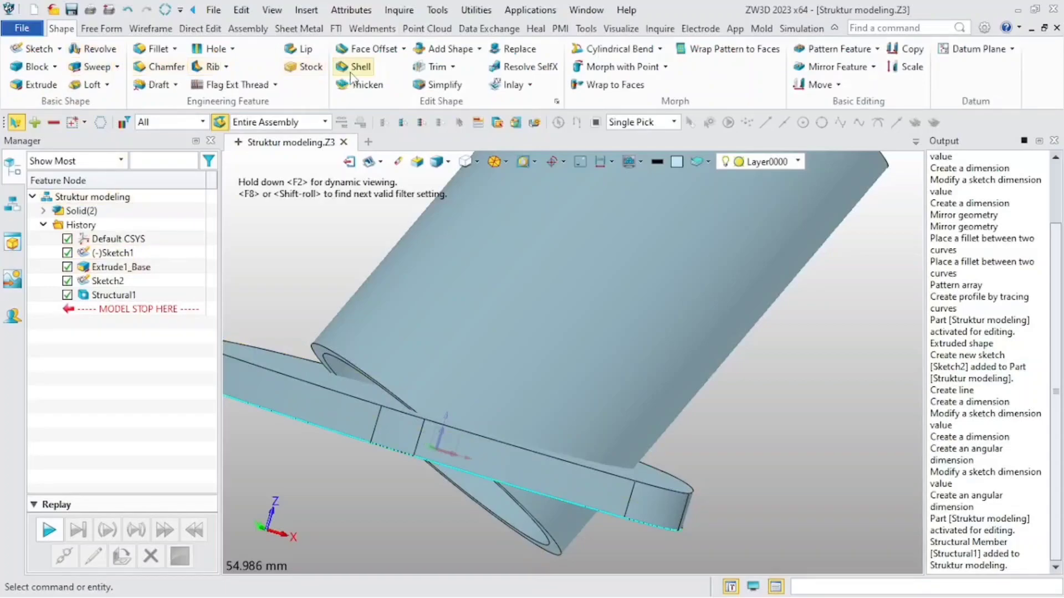
pyautogui.click(367, 49)
pyautogui.click(334, 332)
pyautogui.scroll(-3, 350, 433)
pyautogui.scroll(2, 386, 431)
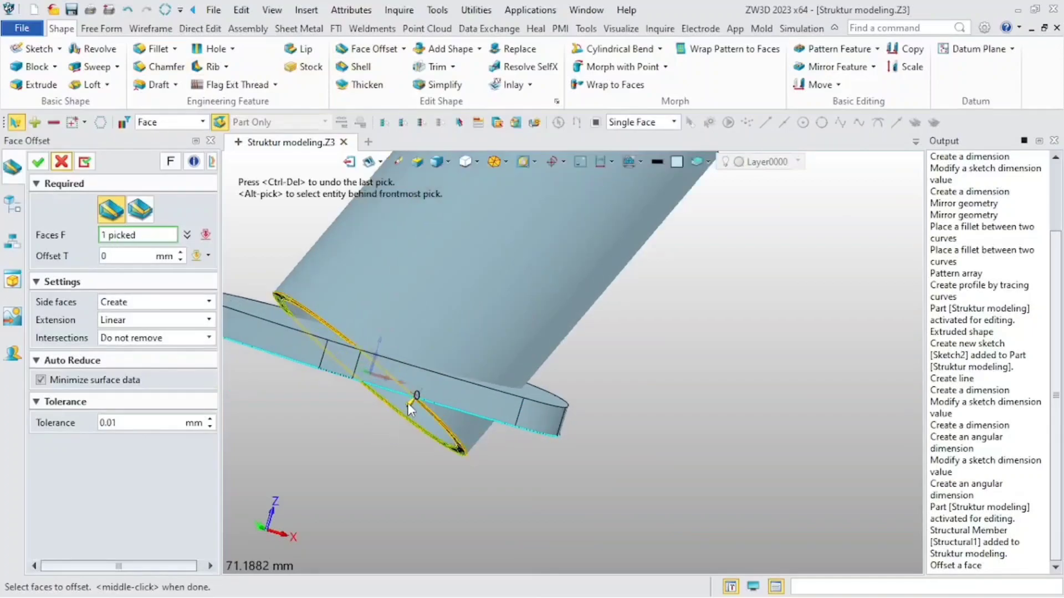
pyautogui.middleClick(372, 430)
pyautogui.write('5')
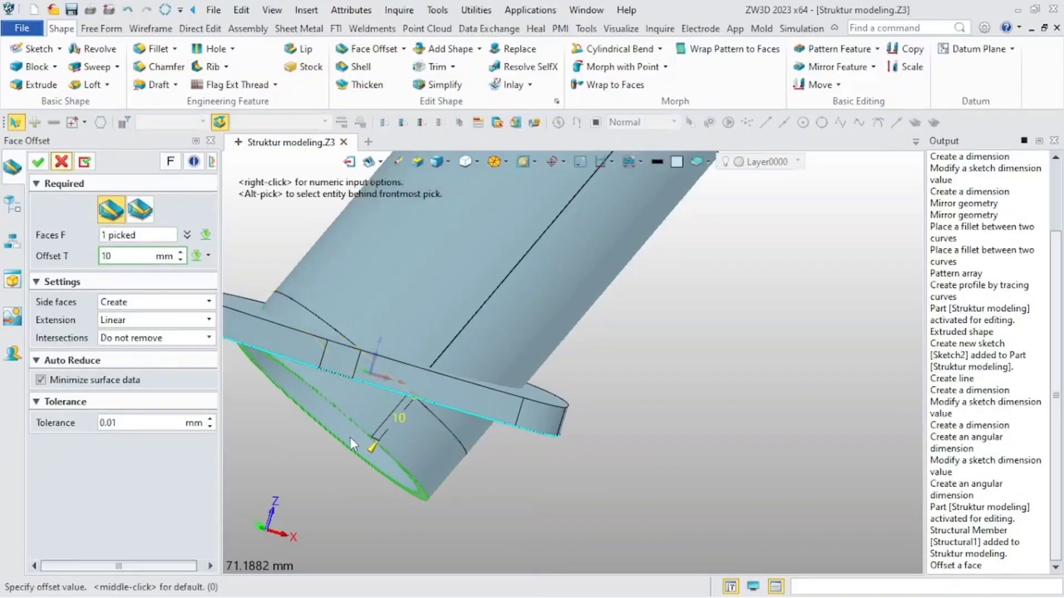
pyautogui.click(336, 439)
pyautogui.scroll(-3, 336, 439)
pyautogui.moveTo(336, 439); pyautogui.dragTo(336, 440, button='right')
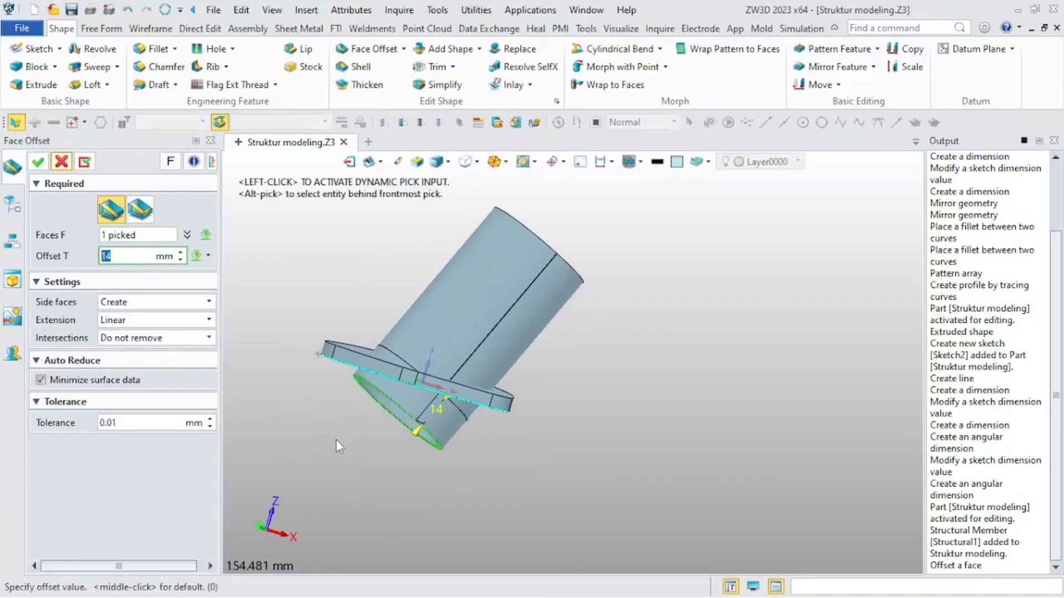
pyautogui.click(37, 161)
# - Trim the tube with the base plate's top face, removing the portion that extends below it
pyautogui.scroll(5, 392, 380)
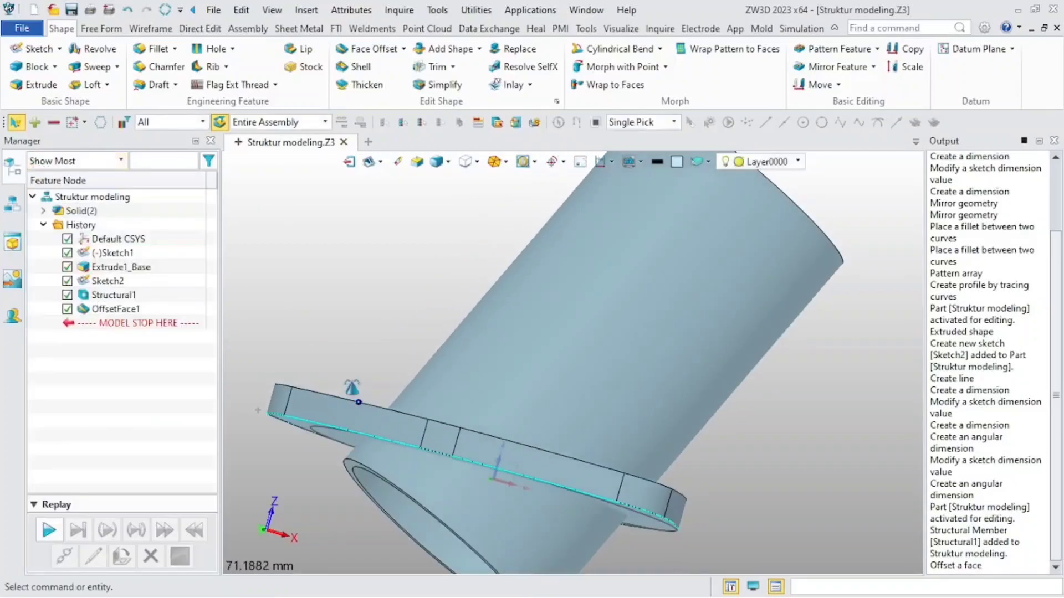
pyautogui.scroll(-2, 391, 388)
pyautogui.moveTo(391, 389); pyautogui.dragTo(391, 251, button='middle')
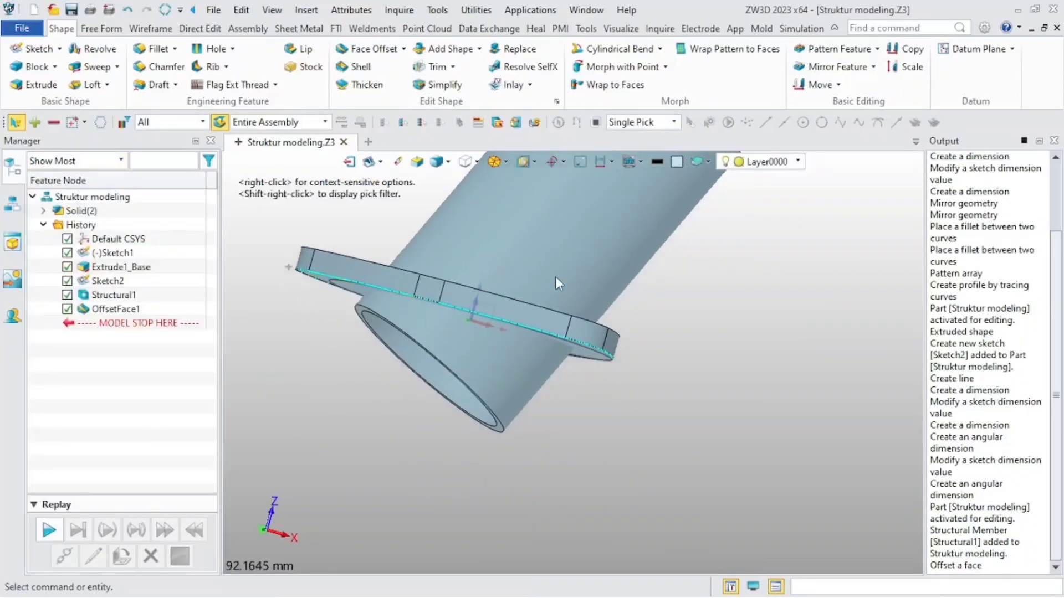
pyautogui.moveTo(323, 351); pyautogui.dragTo(388, 356, button='middle')
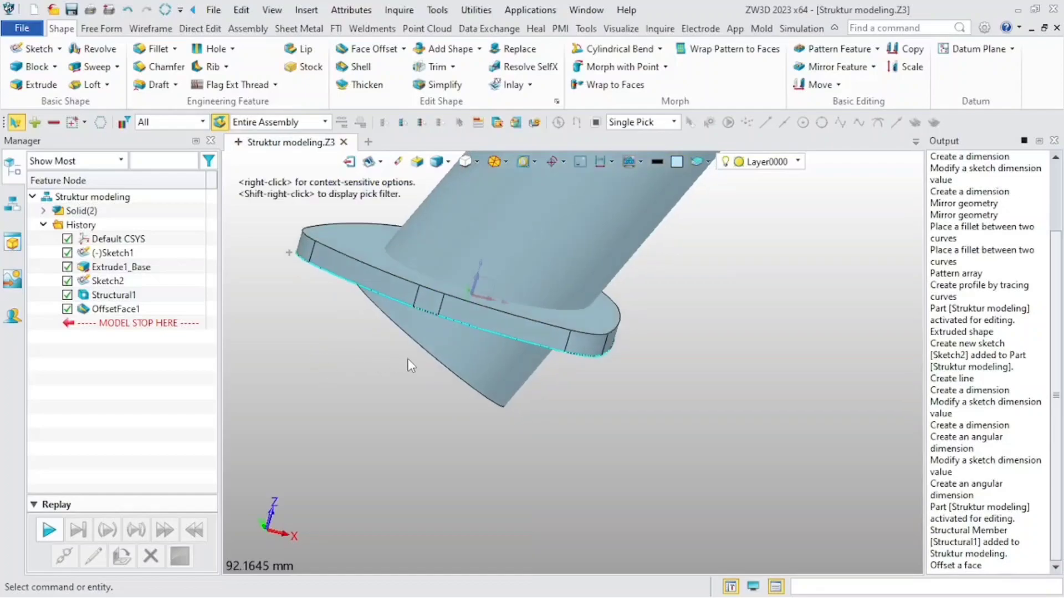
pyautogui.click(433, 67)
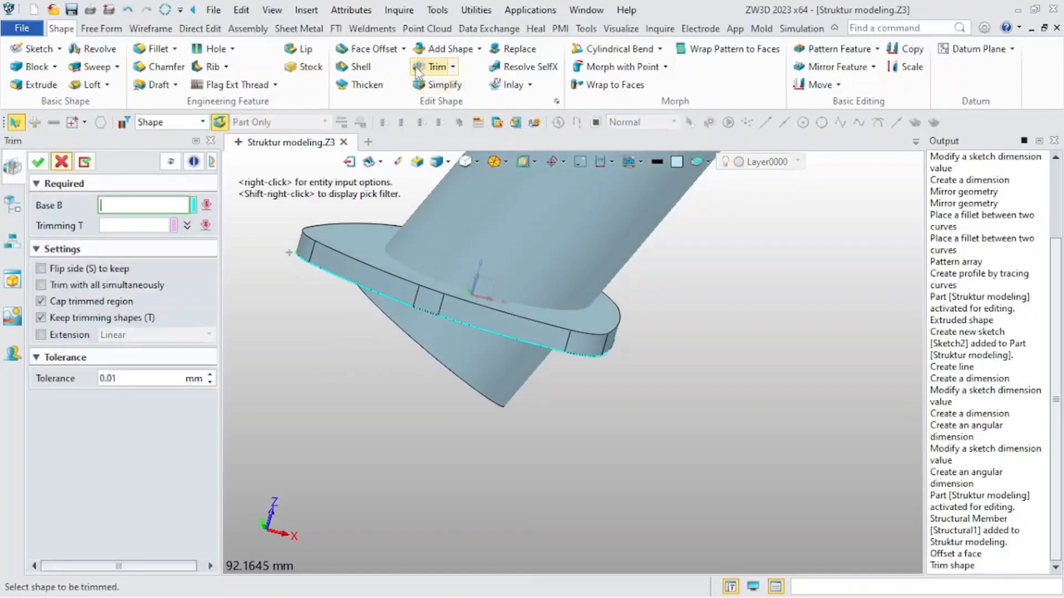
pyautogui.moveTo(554, 204); pyautogui.dragTo(554, 274, button='middle')
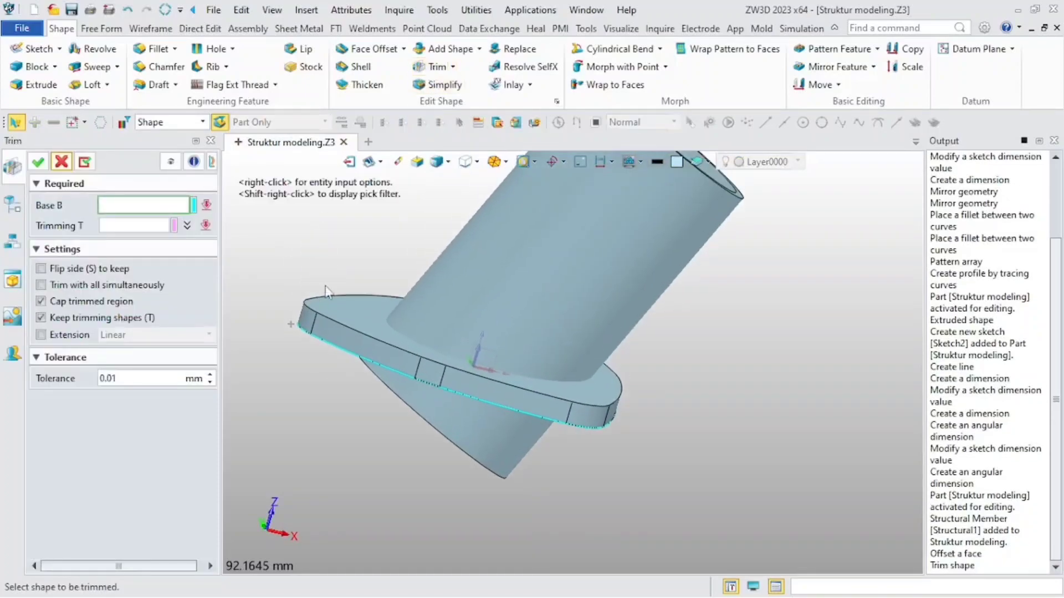
pyautogui.click(554, 275)
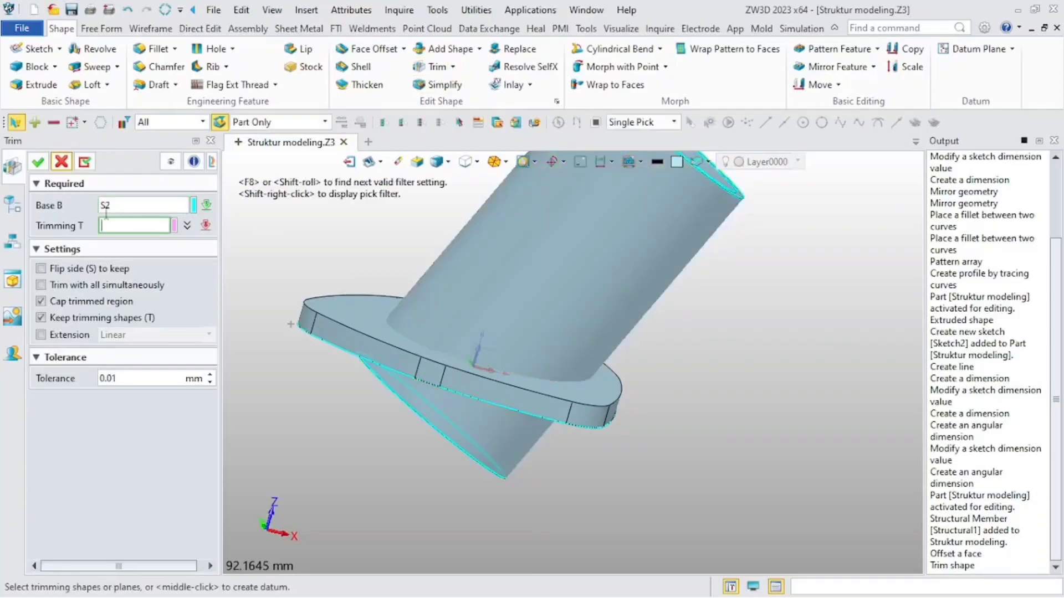
pyautogui.moveTo(276, 253); pyautogui.dragTo(366, 298, button='middle')
pyautogui.click(366, 302)
pyautogui.scroll(2, 352, 326)
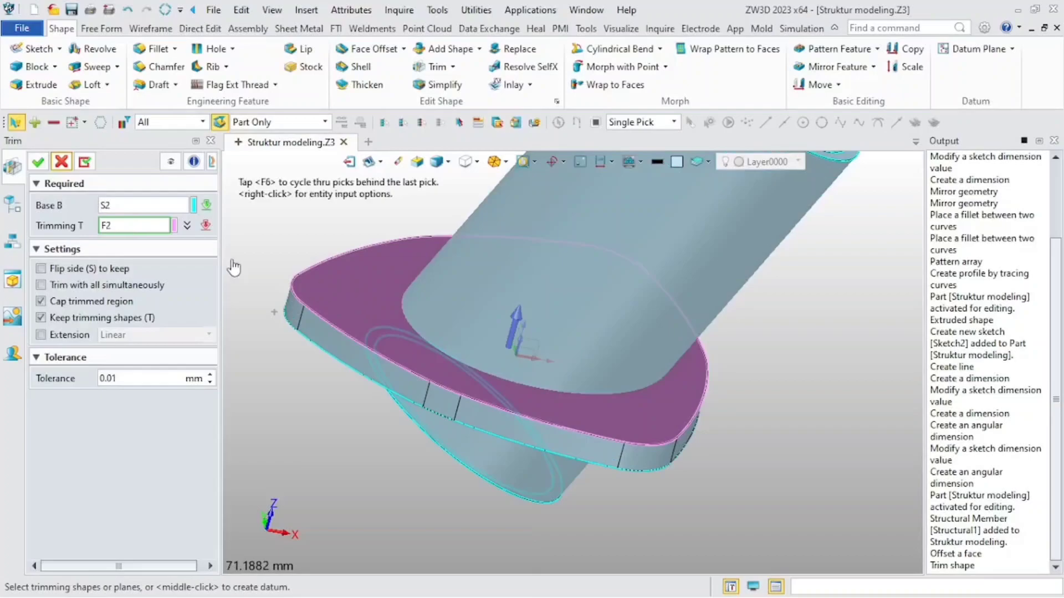
pyautogui.click(37, 164)
# - Combine the base plate with the tube into one solid using Add Shape, with the tube as base
pyautogui.scroll(2, 463, 287)
pyautogui.moveTo(437, 299); pyautogui.dragTo(448, 280, button='right')
pyautogui.scroll(-1, 294, 271)
pyautogui.scroll(-7, 297, 277)
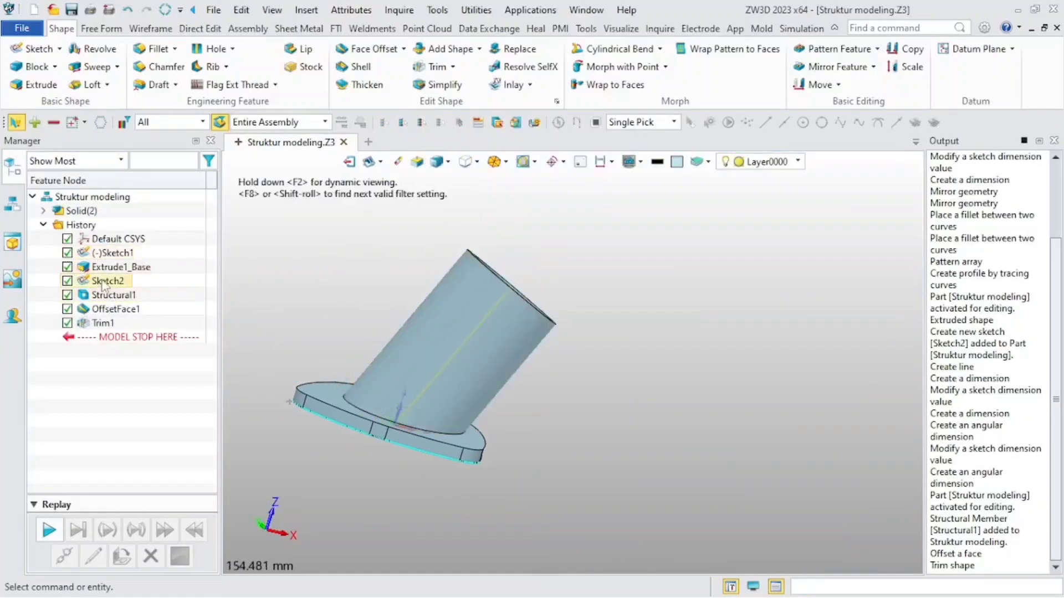
pyautogui.click(44, 211)
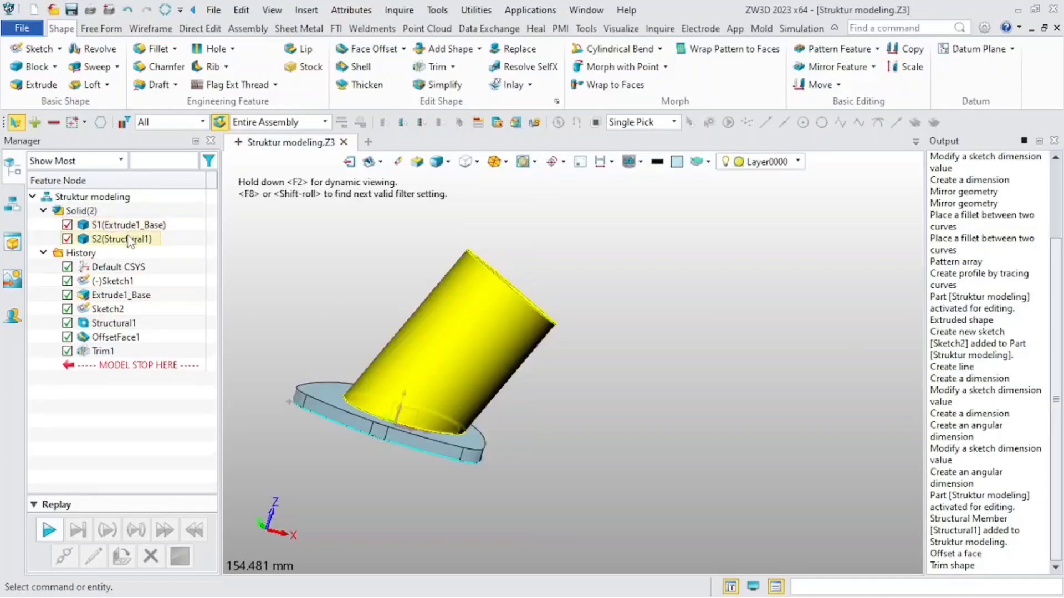
pyautogui.click(443, 48)
pyautogui.click(427, 343)
pyautogui.click(308, 384)
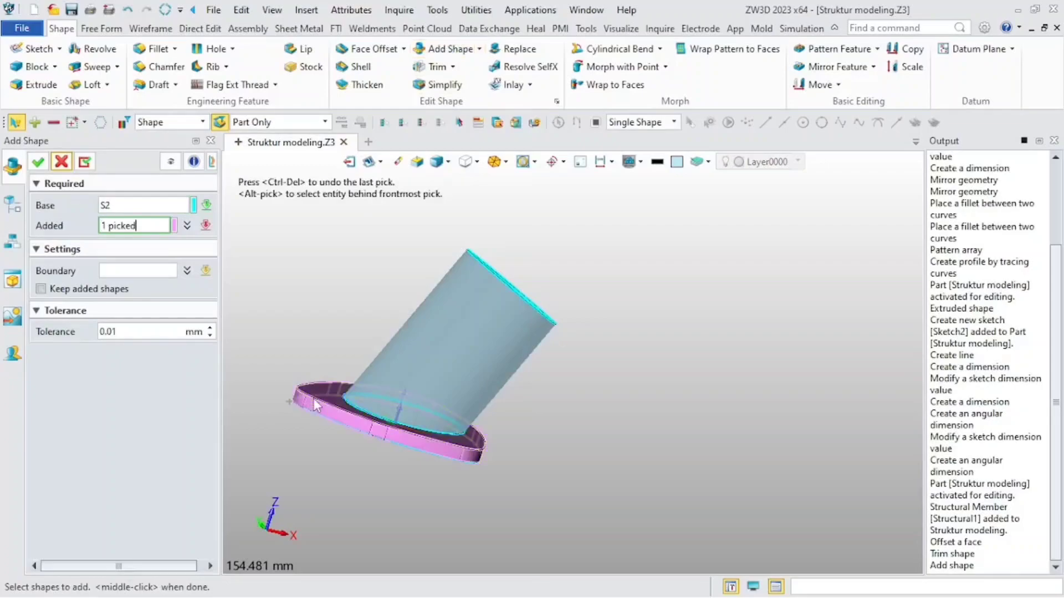
pyautogui.click(38, 162)
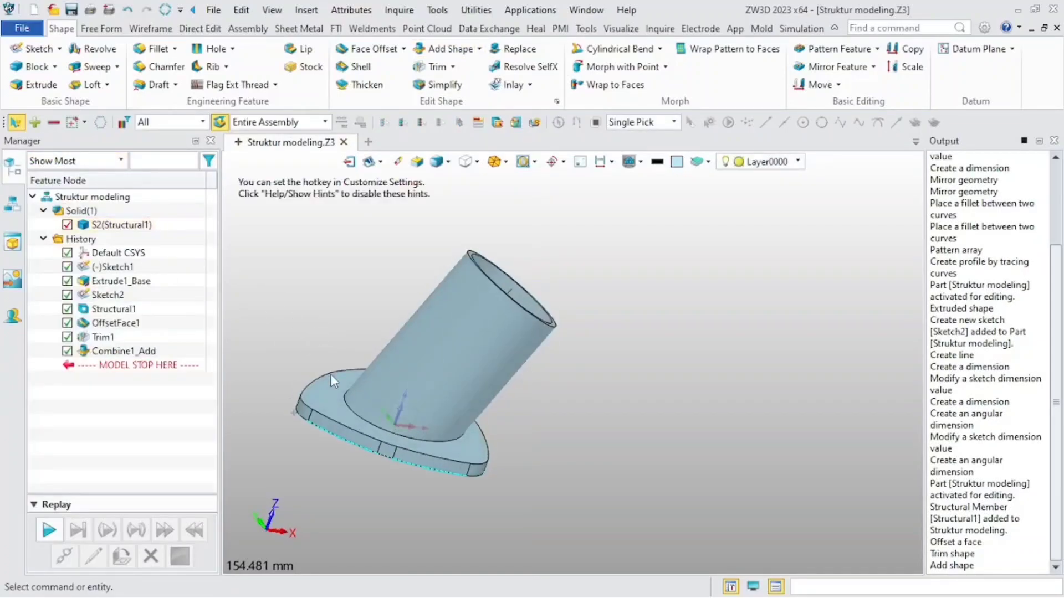
# - Fillet the edge where the tube meets the base plate with a 2 mm radius
pyautogui.scroll(2, 333, 377)
pyautogui.scroll(2, 386, 443)
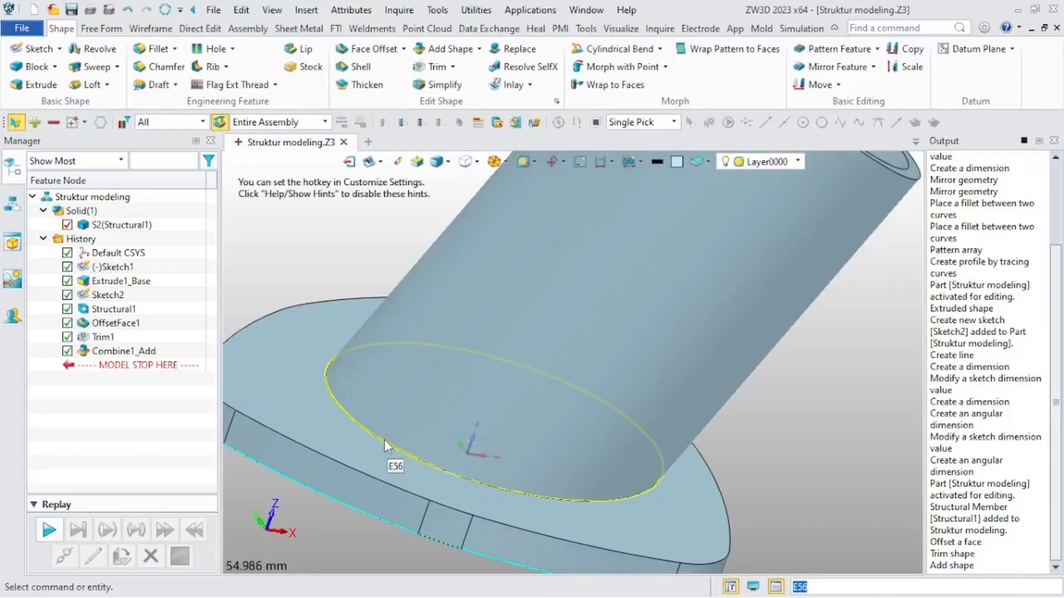
pyautogui.click(153, 49)
pyautogui.click(381, 440)
pyautogui.click(143, 261)
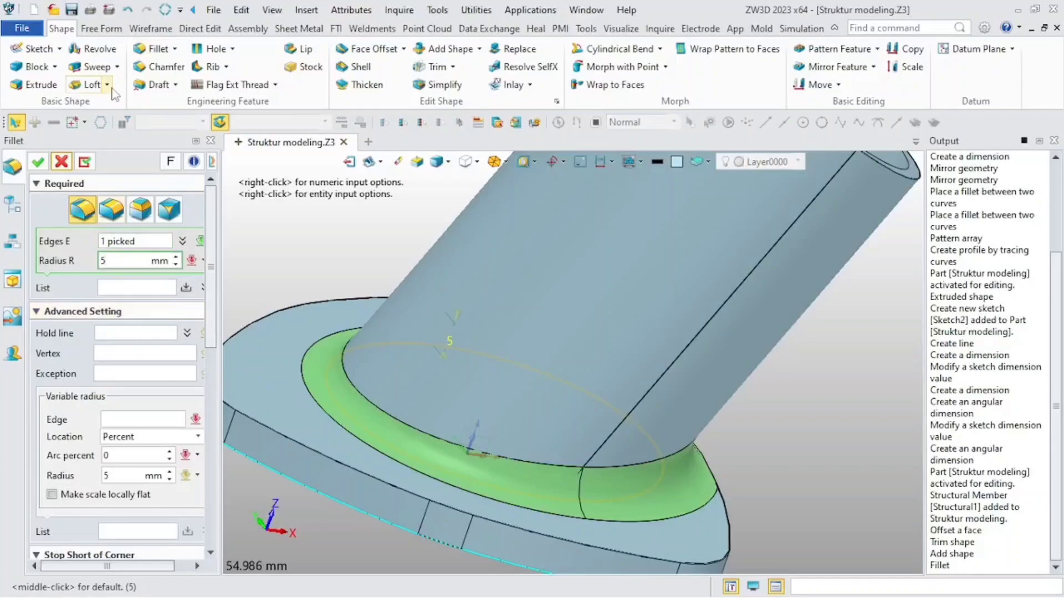
pyautogui.press('Return')
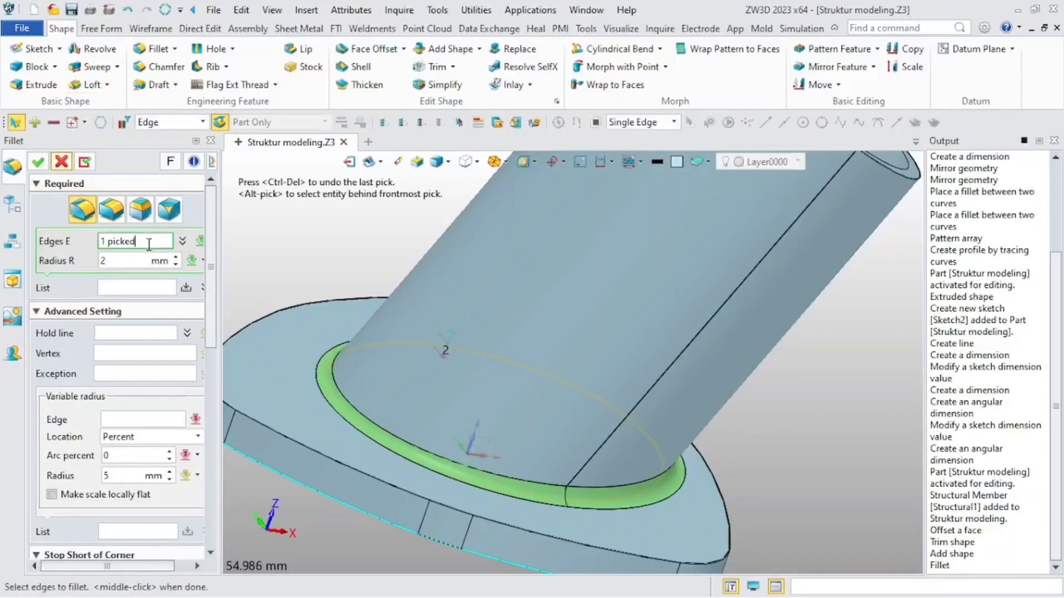
pyautogui.click(38, 163)
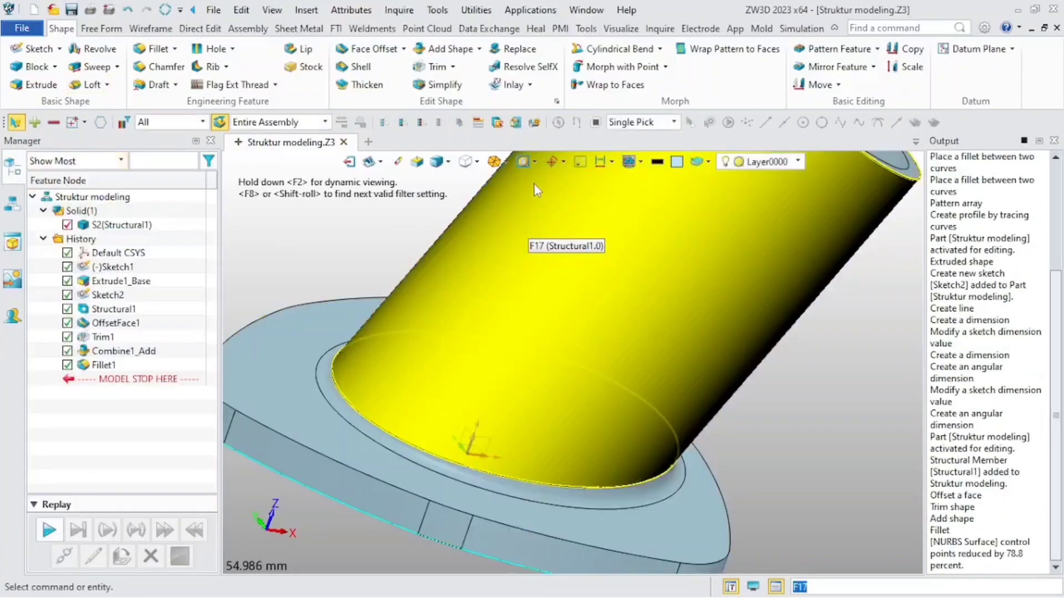
# - Create a 3D sketch in the part and switch the transparent model display to opaque
pyautogui.hotkey('ctrl', 'f')
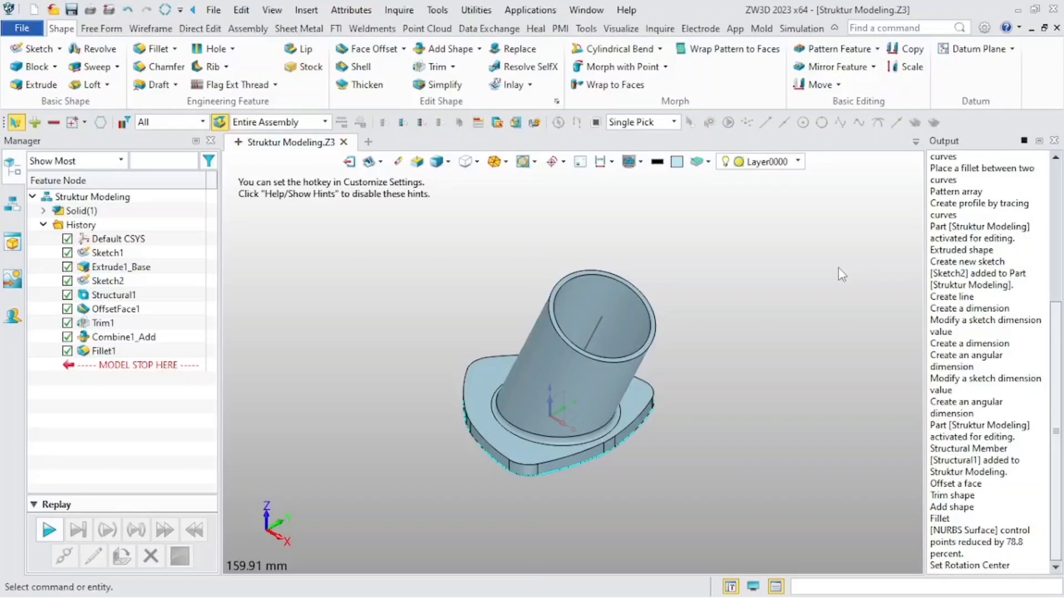
pyautogui.click(60, 49)
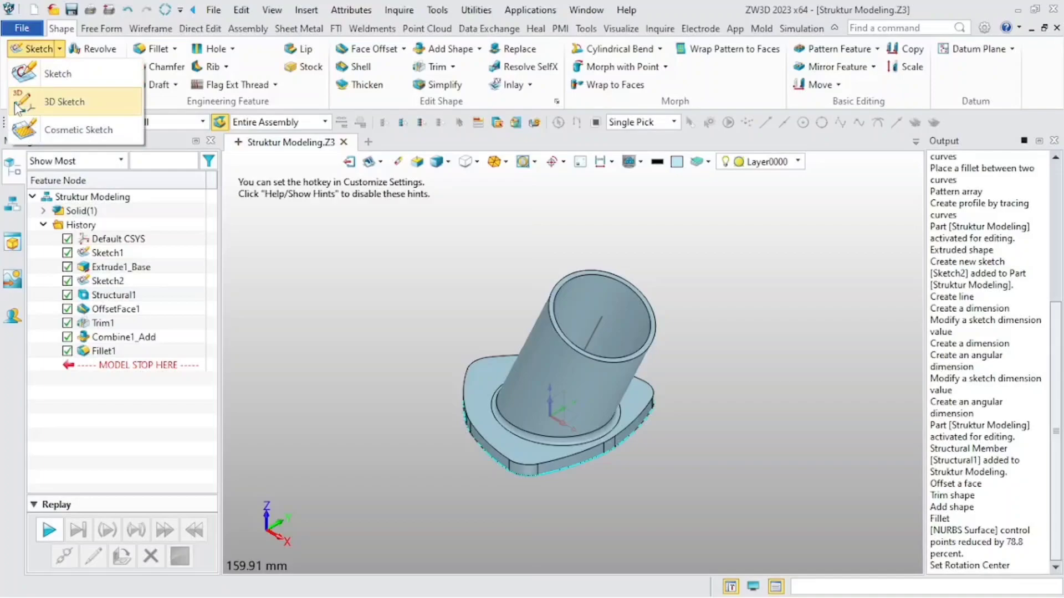
pyautogui.click(54, 104)
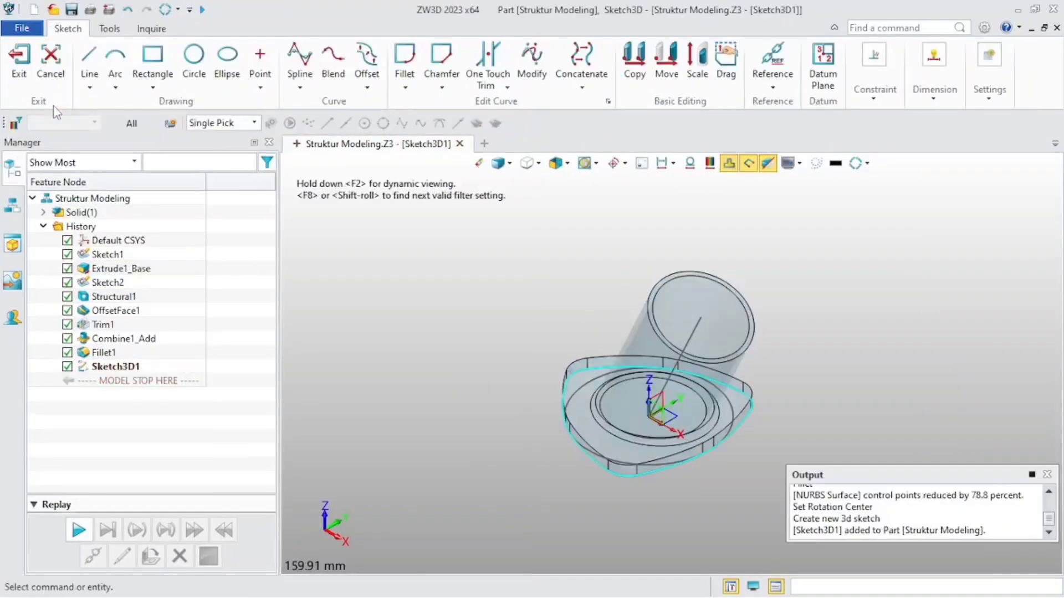
pyautogui.scroll(2, 671, 418)
pyautogui.moveTo(554, 467); pyautogui.dragTo(616, 260, button='middle')
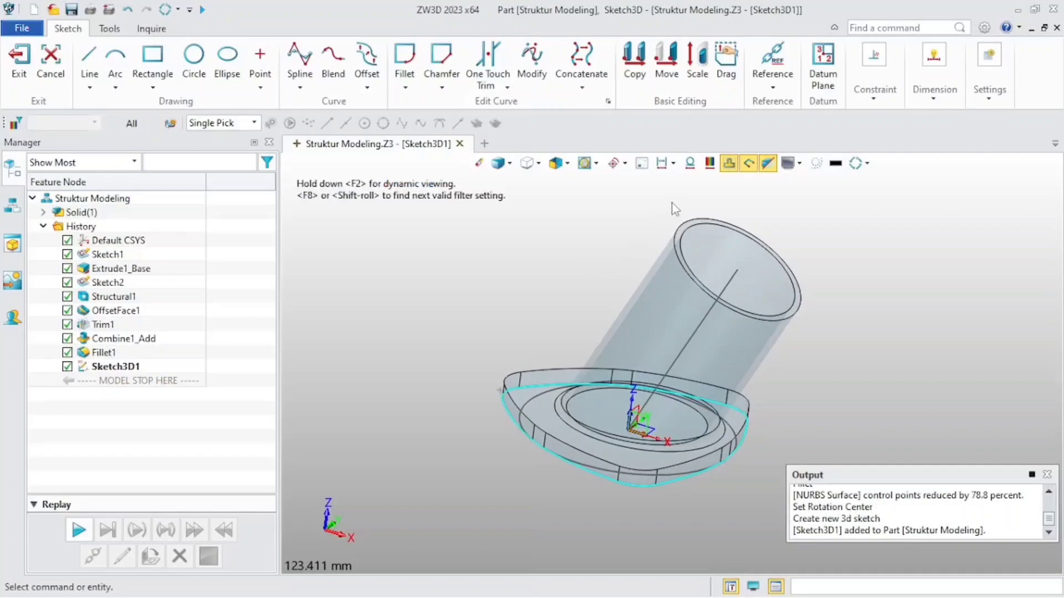
pyautogui.click(774, 164)
pyautogui.click(774, 164)
pyautogui.click(773, 164)
pyautogui.scroll(2, 790, 407)
pyautogui.moveTo(789, 407); pyautogui.dragTo(797, 386, button='right')
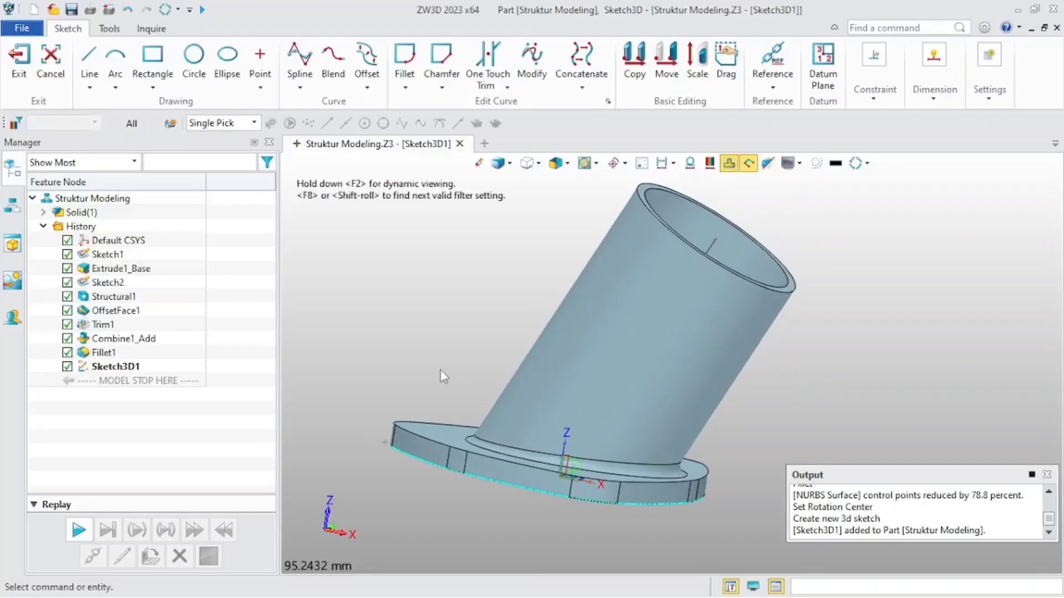
# - Start a line in the 3D sketch at a point offset 15 mm in X and 22 mm in Z from the origin
pyautogui.click(88, 56)
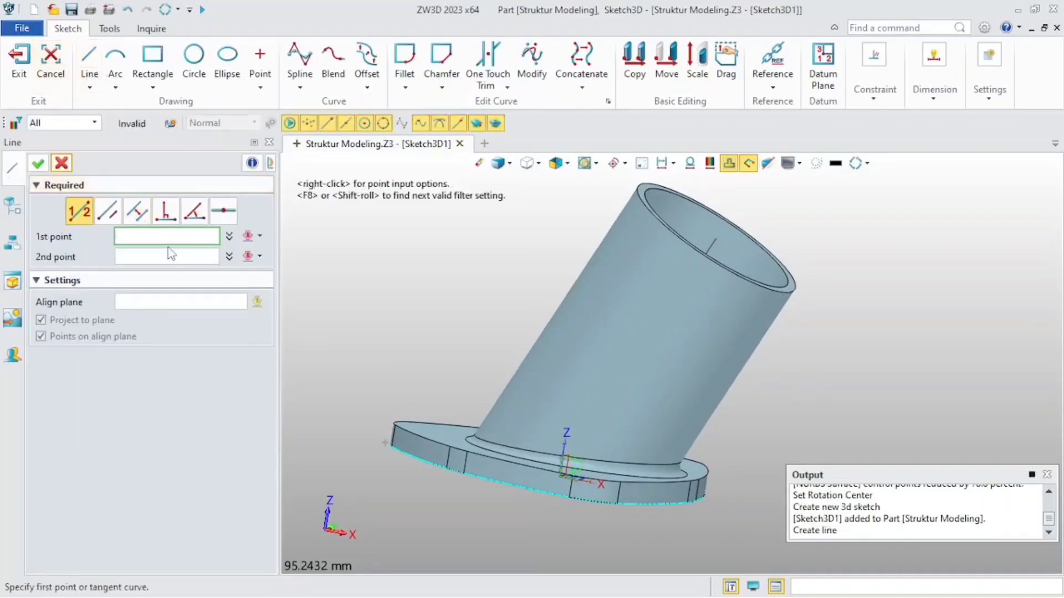
pyautogui.rightClick(390, 303)
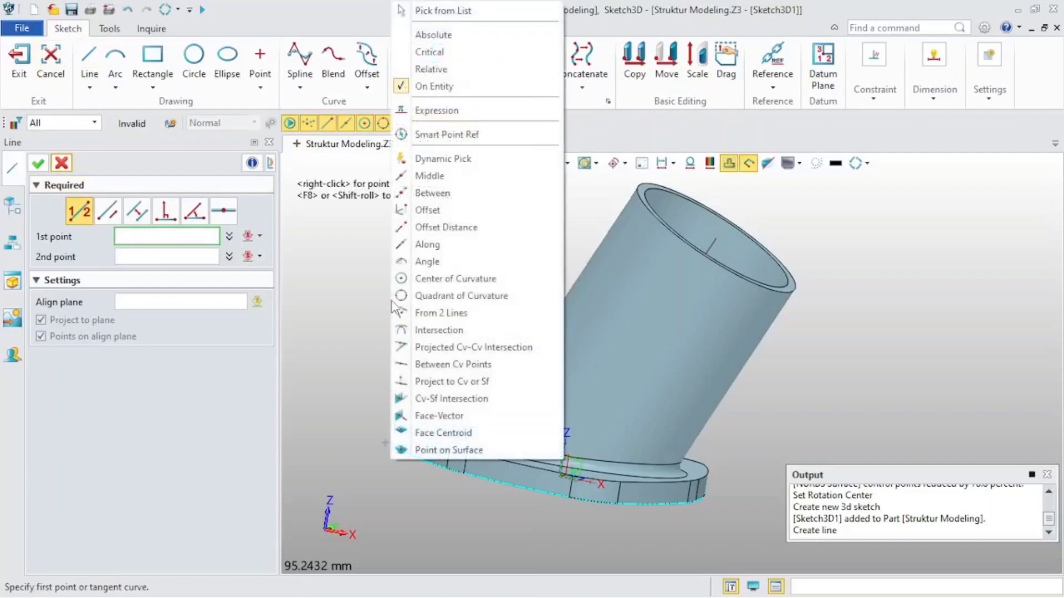
pyautogui.click(427, 211)
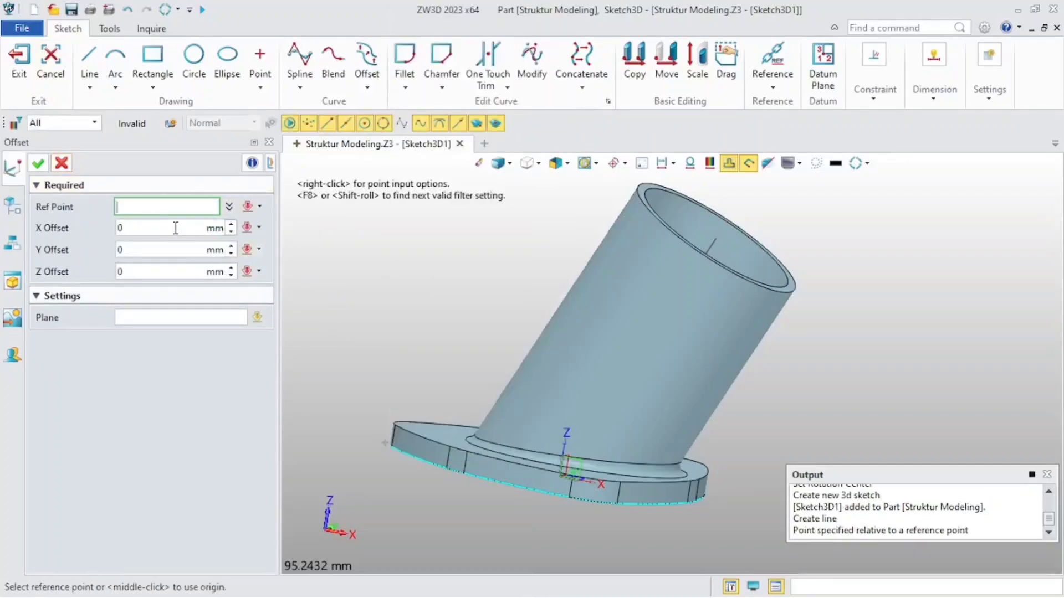
pyautogui.write('0')
pyautogui.press('Return')
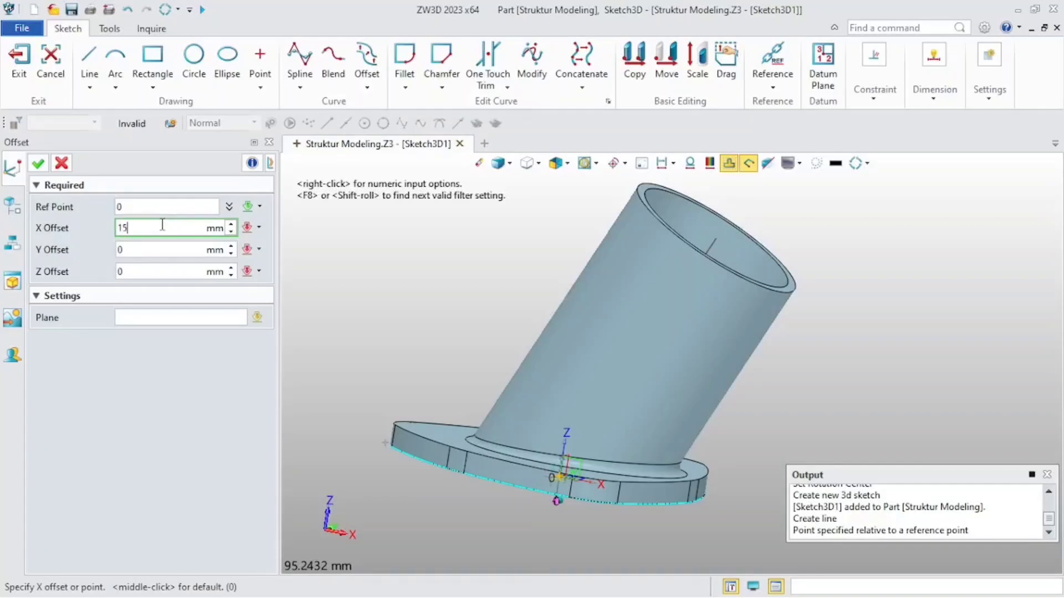
pyautogui.click(155, 277)
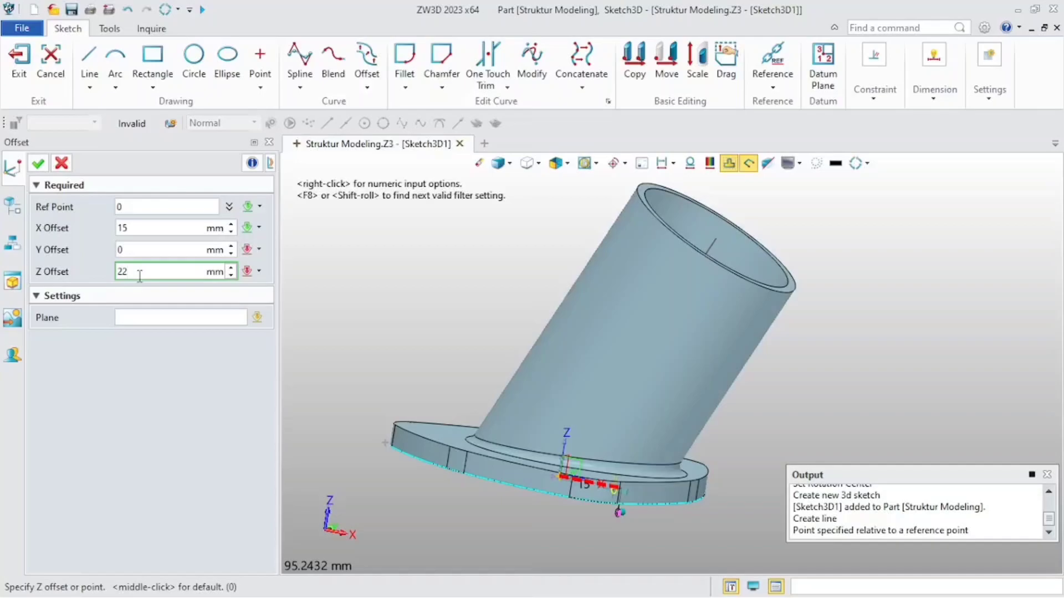
pyautogui.click(37, 163)
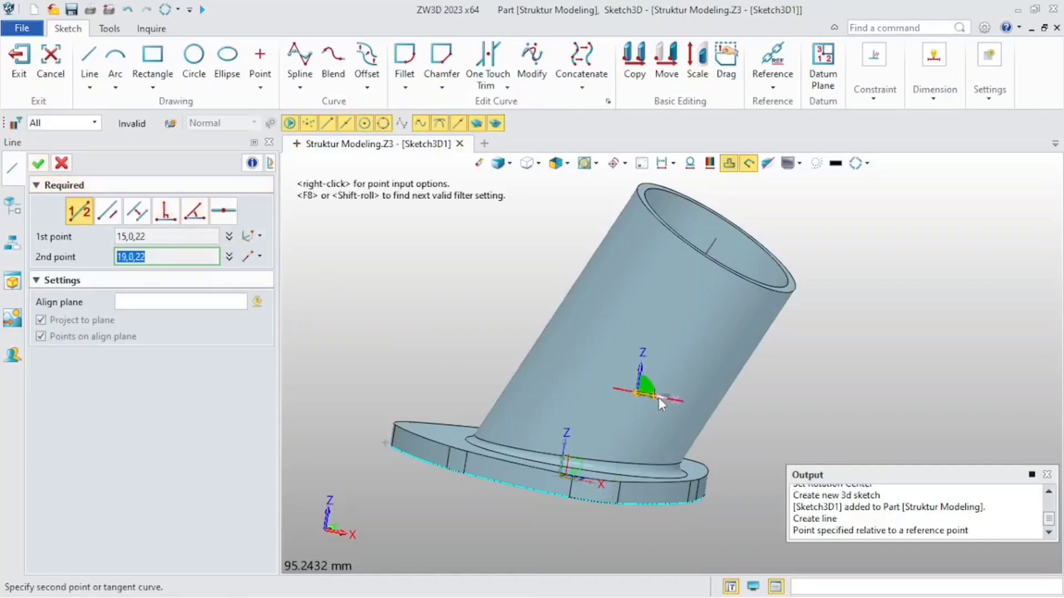
# - End the line along the positive X direction, outside the tube, and set its length to 40 mm
pyautogui.hotkey('ctrl', 'f')
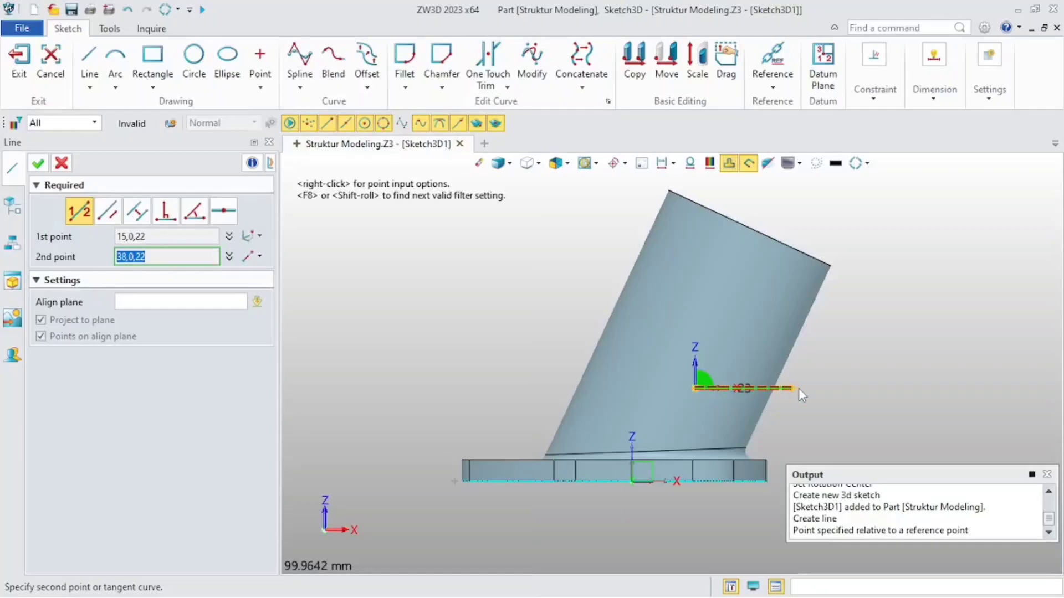
pyautogui.click(944, 384)
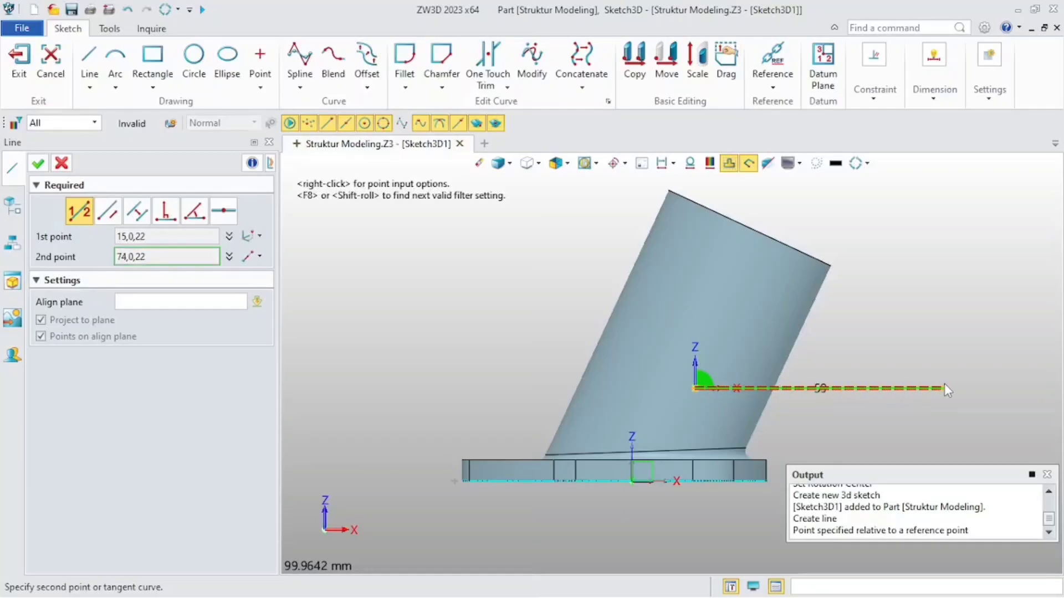
pyautogui.click(37, 162)
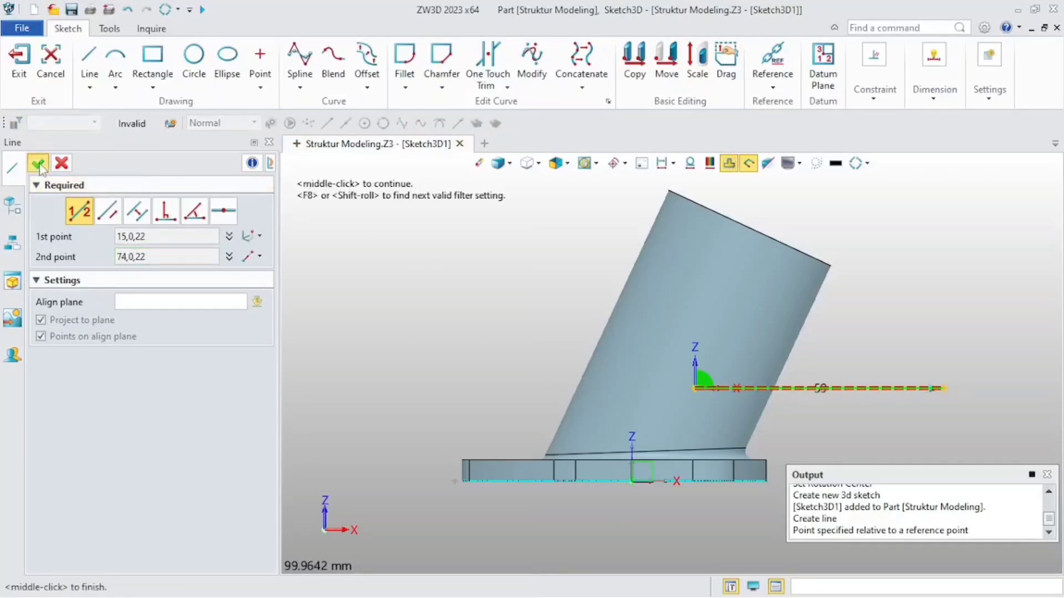
pyautogui.doubleClick(856, 387)
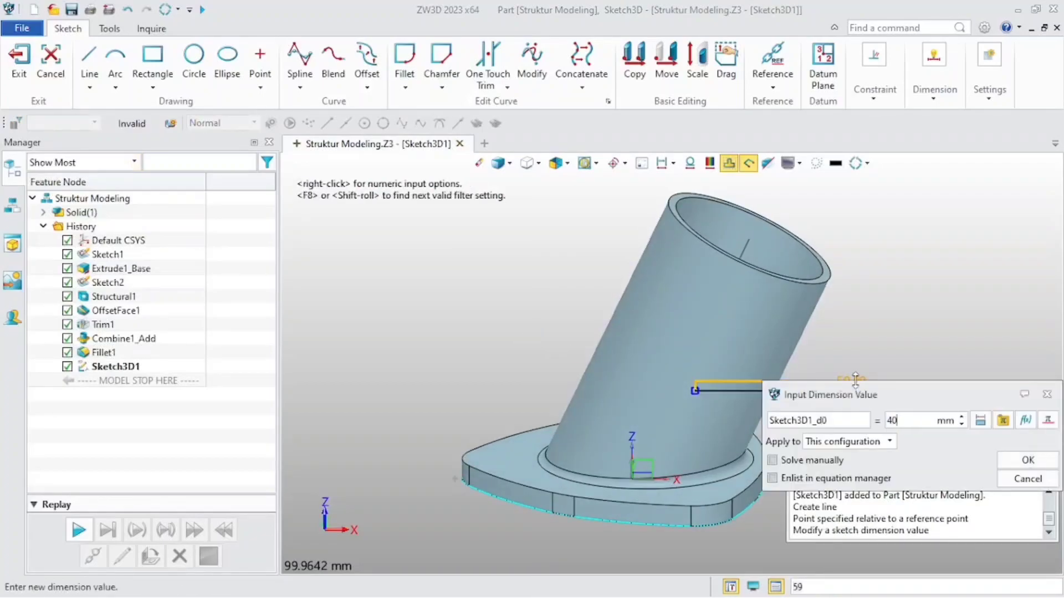
pyautogui.press('Return')
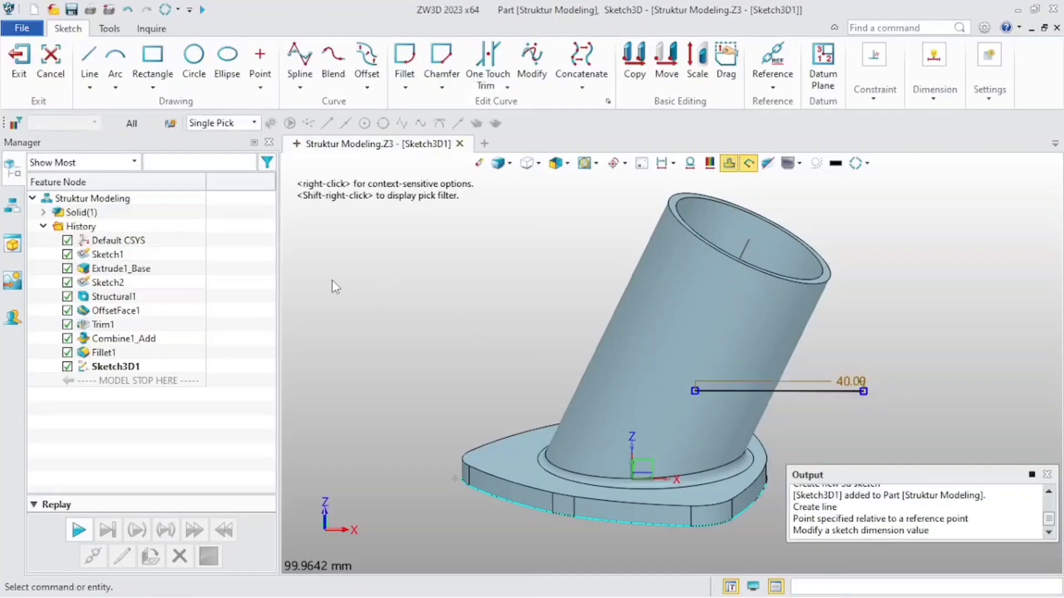
# - Start an arc defined by two end points and a through point, aligned to the default coordinate system's XZ plane
pyautogui.click(115, 55)
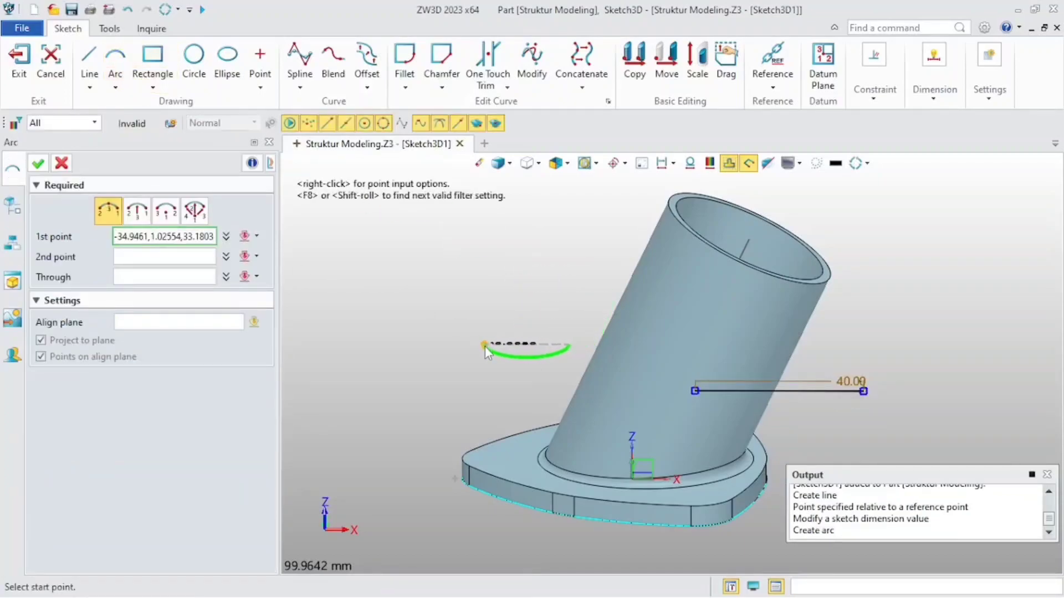
pyautogui.moveTo(484, 344); pyautogui.dragTo(490, 380, button='right')
pyautogui.moveTo(489, 380); pyautogui.dragTo(419, 291, button='middle')
pyautogui.scroll(-2, 421, 294)
pyautogui.moveTo(429, 299); pyautogui.dragTo(435, 313, button='right')
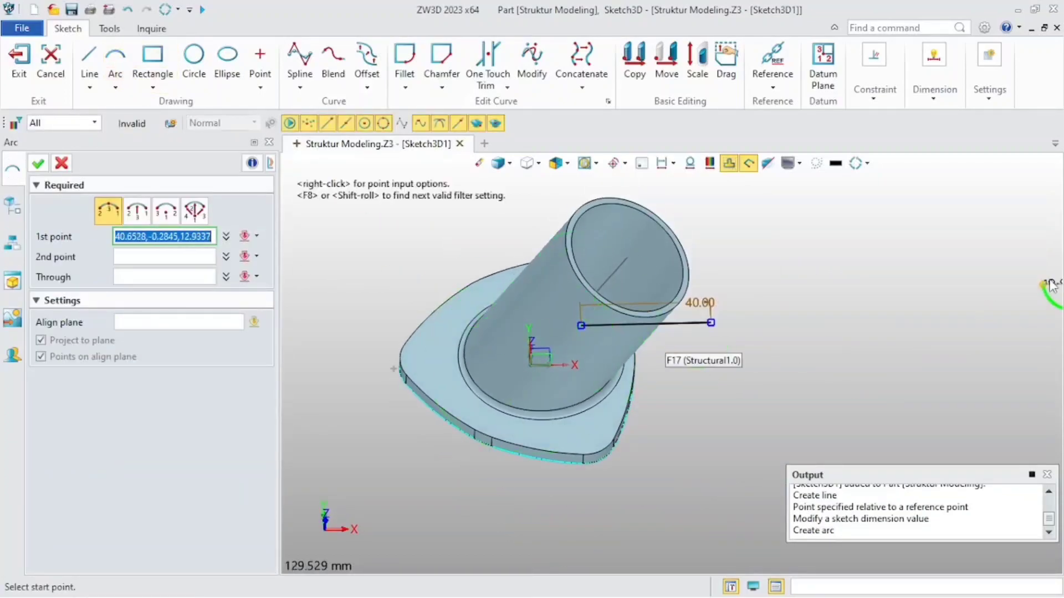
pyautogui.moveTo(460, 438); pyautogui.dragTo(556, 377, button='right')
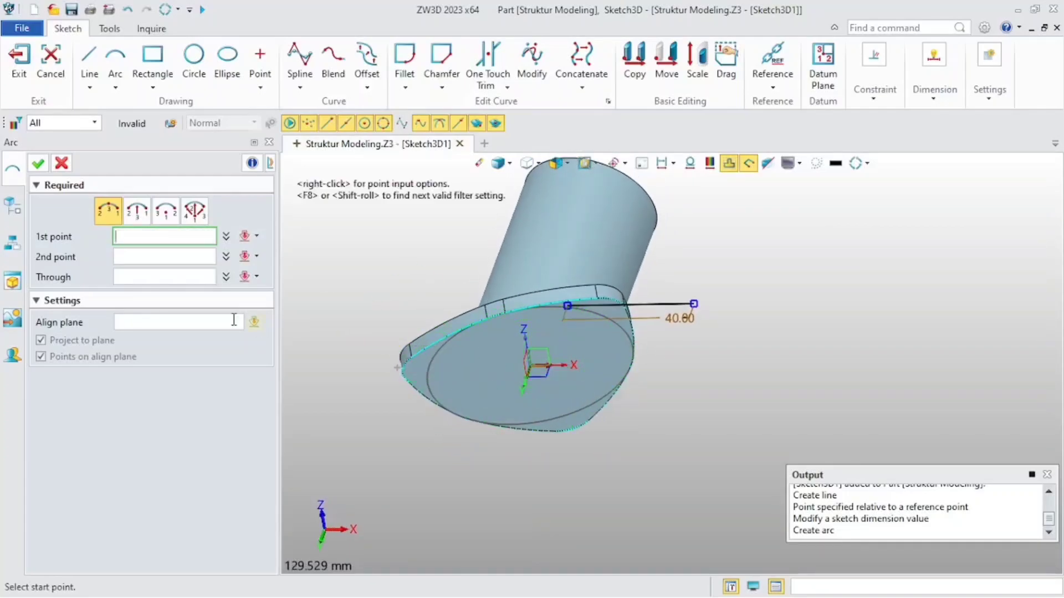
pyautogui.click(201, 327)
pyautogui.moveTo(499, 437); pyautogui.dragTo(527, 387, button='right')
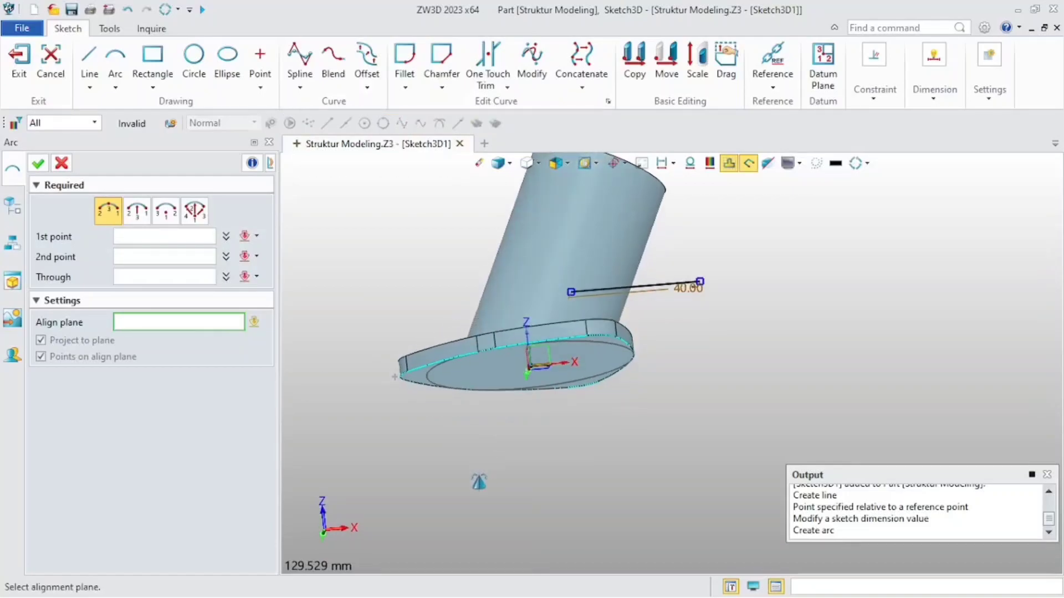
pyautogui.click(537, 368)
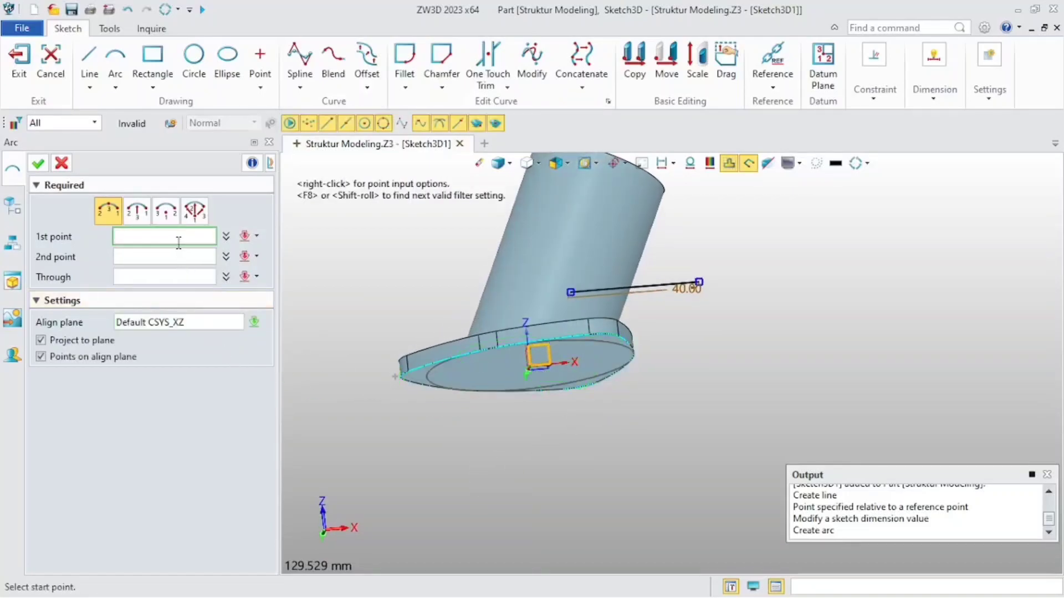
# - Start the arc at the line's outer end and place its second point offset 15 mm in X and 3 mm in Z from there
pyautogui.scroll(2, 771, 244)
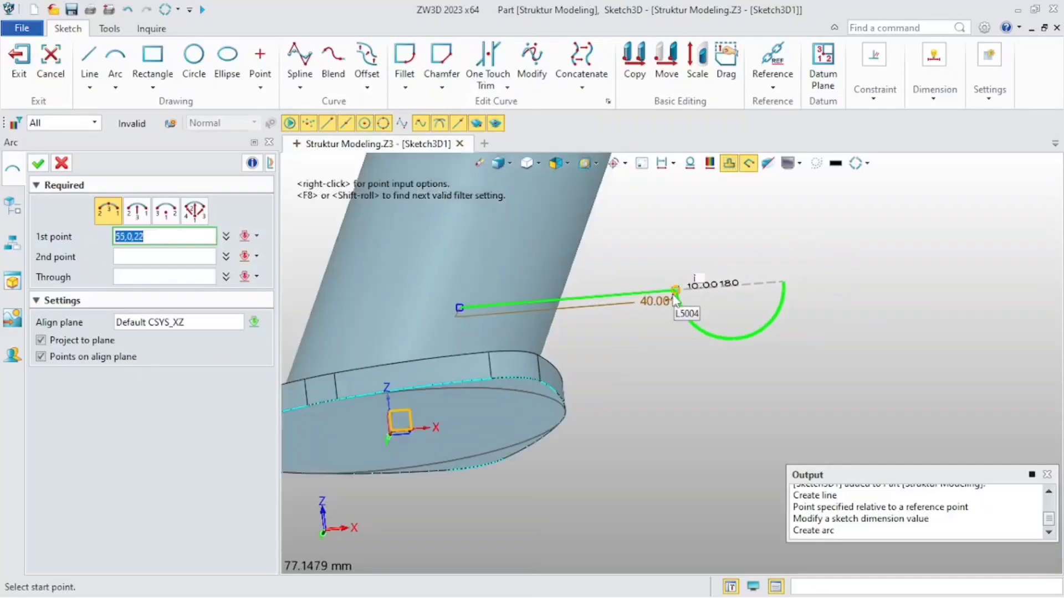
pyautogui.click(655, 304)
pyautogui.moveTo(682, 297); pyautogui.dragTo(668, 326, button='right')
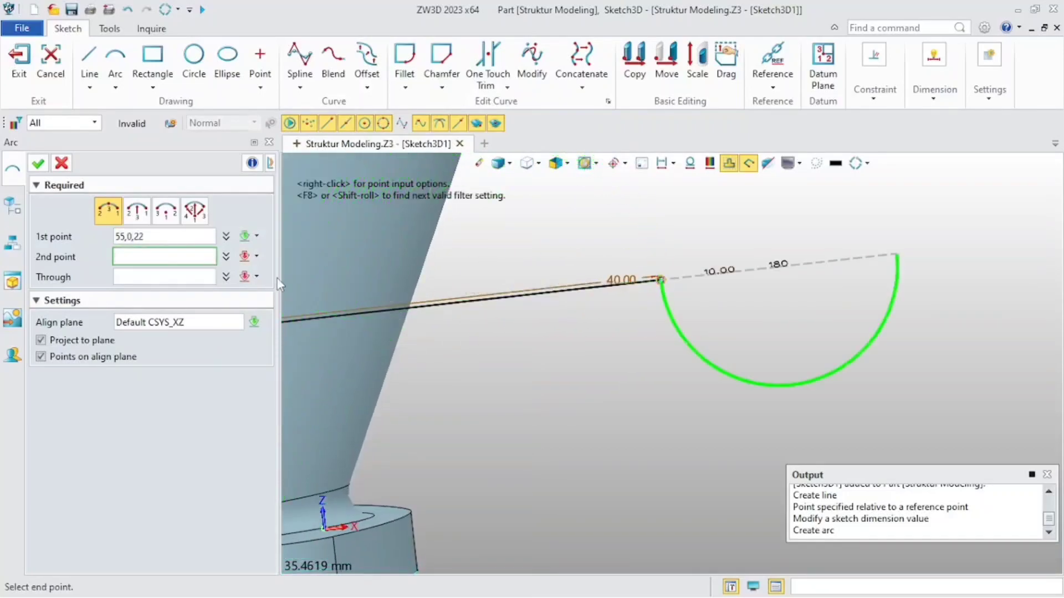
pyautogui.rightClick(837, 274)
pyautogui.click(892, 228)
pyautogui.click(655, 284)
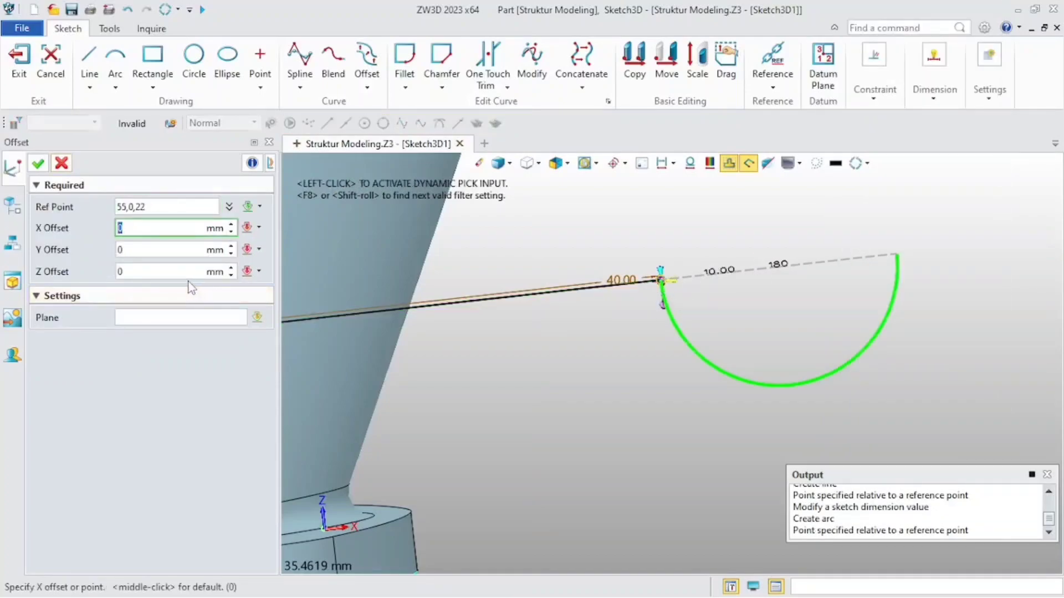
pyautogui.press('BackSpace')
pyautogui.write('15')
pyautogui.click(177, 272)
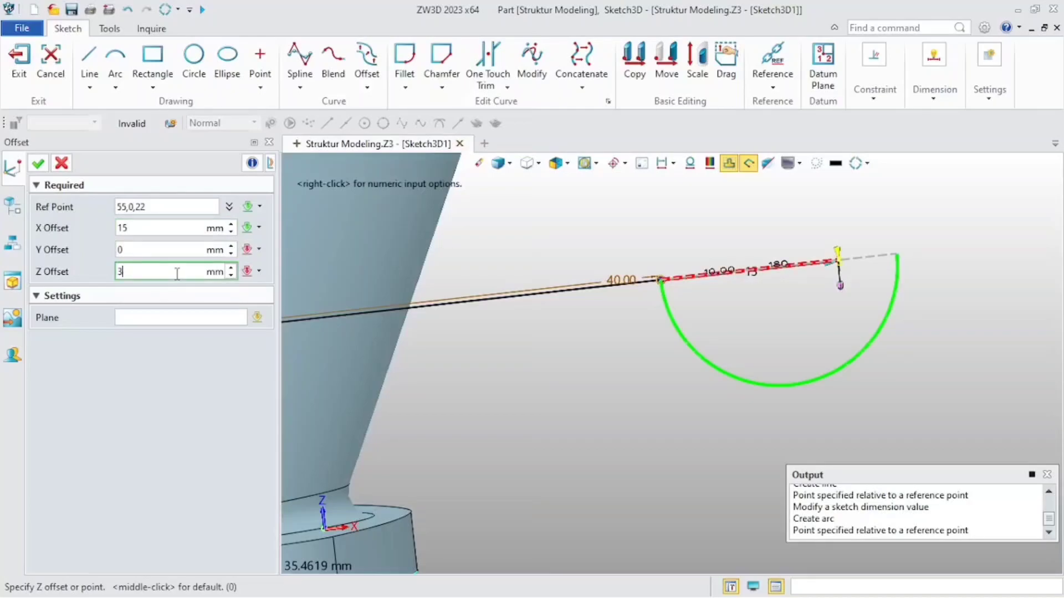
pyautogui.write('3')
pyautogui.click(38, 163)
# - Complete the arc with a through point near 59.7, 0, 22.2, giving a gentle upward curve of about 35.75 mm radius
pyautogui.scroll(3, 736, 254)
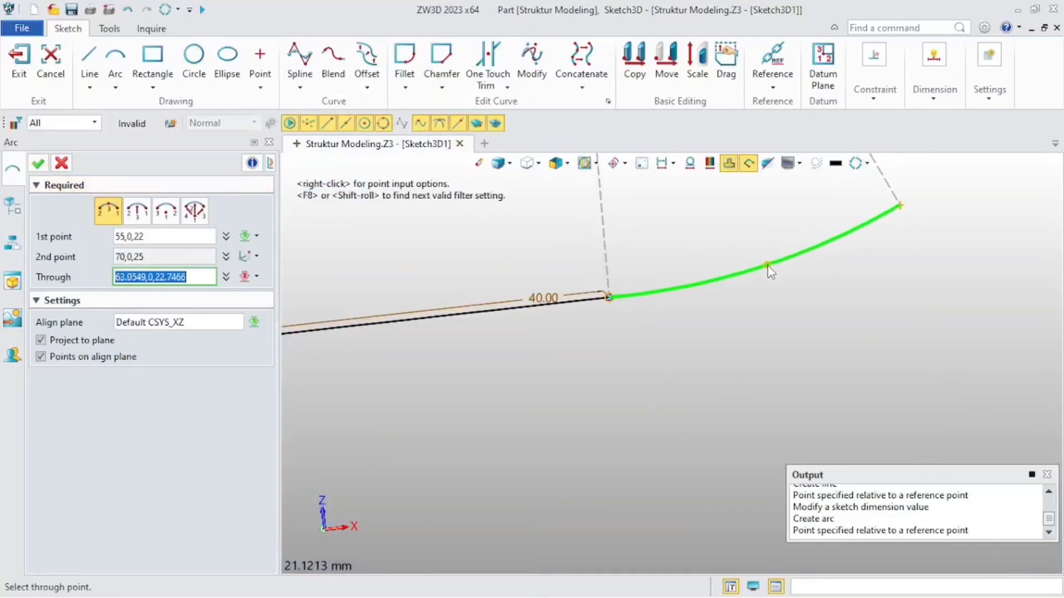
pyautogui.moveTo(773, 265); pyautogui.dragTo(780, 281, button='right')
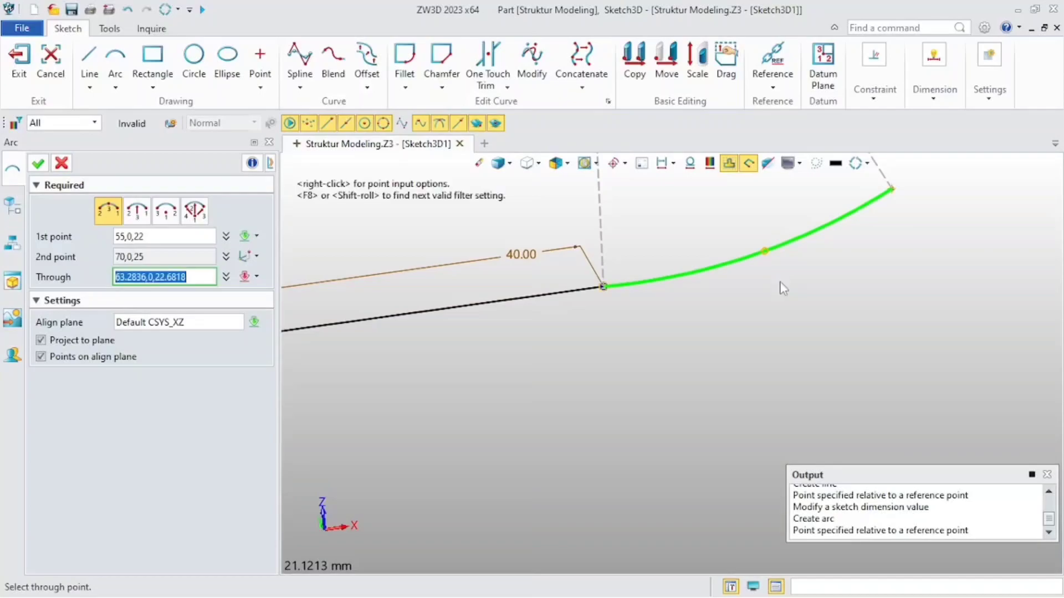
pyautogui.hotkey('ctrl', 'Down')
pyautogui.scroll(10, 889, 367)
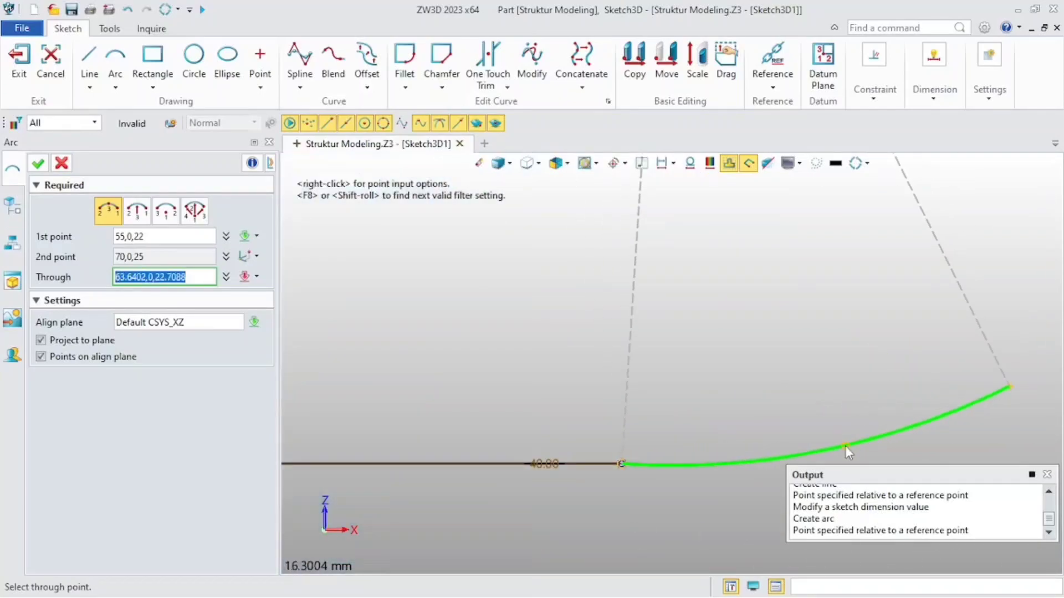
pyautogui.click(743, 457)
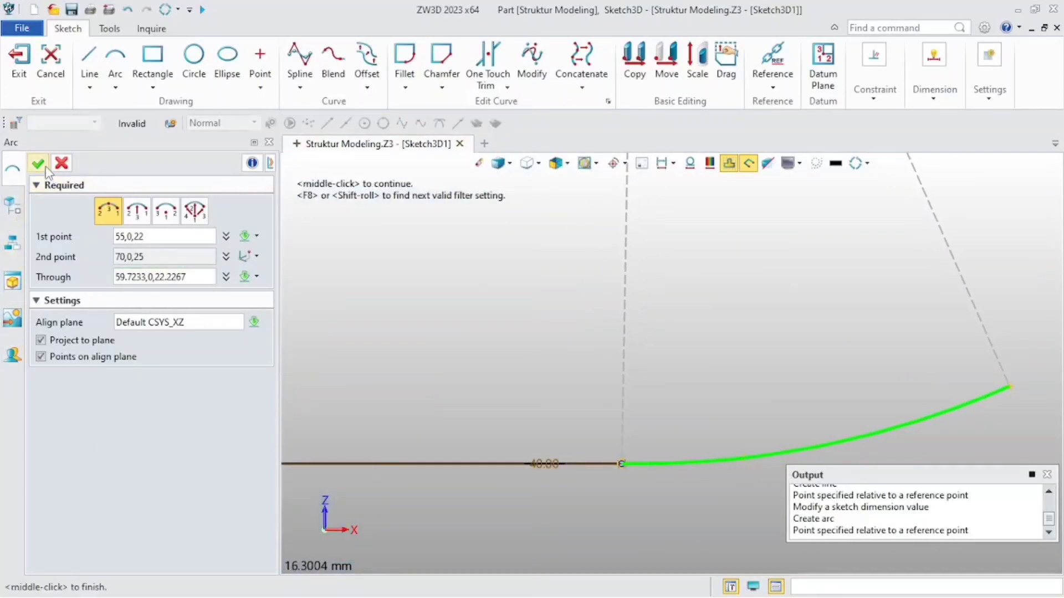
pyautogui.middleClick(762, 391)
# - Concatenate the arc and the 40 mm line into one curve, with continuity None and method Local
pyautogui.scroll(-7, 761, 390)
pyautogui.moveTo(637, 457); pyautogui.dragTo(723, 414, button='middle')
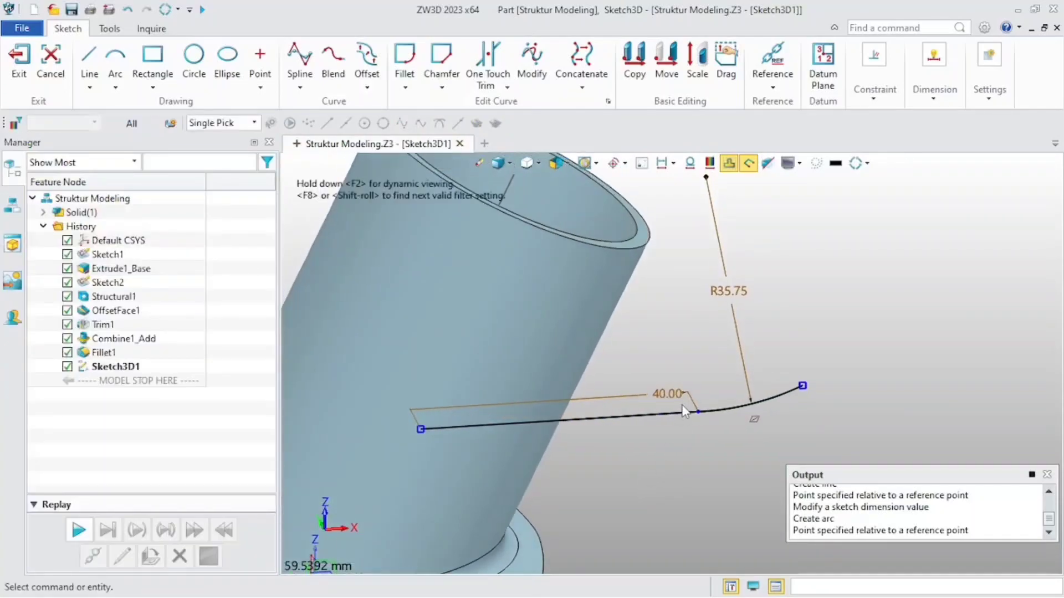
pyautogui.scroll(4, 723, 414)
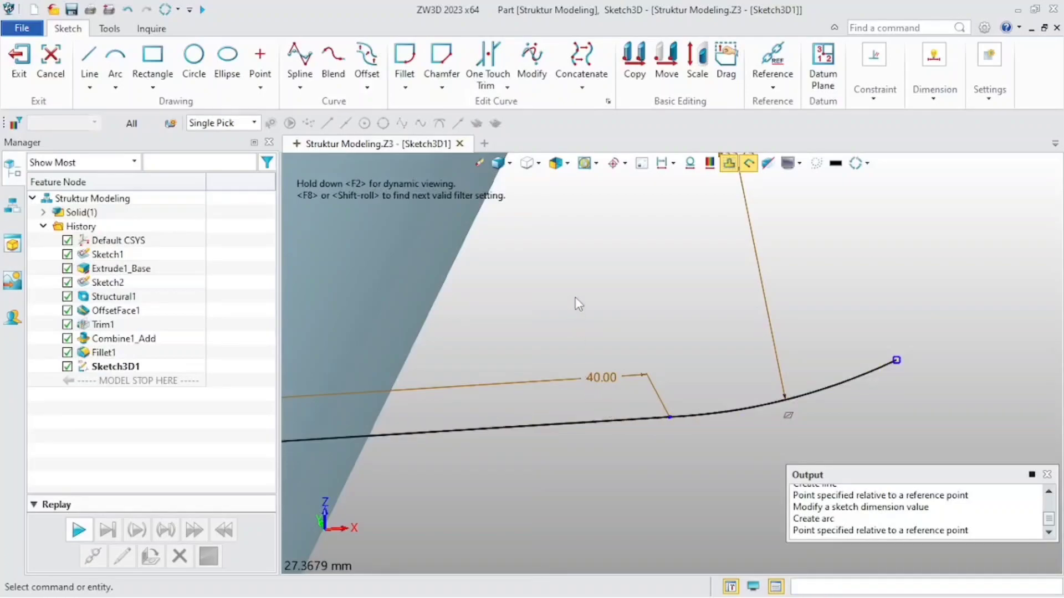
pyautogui.click(582, 58)
pyautogui.click(739, 411)
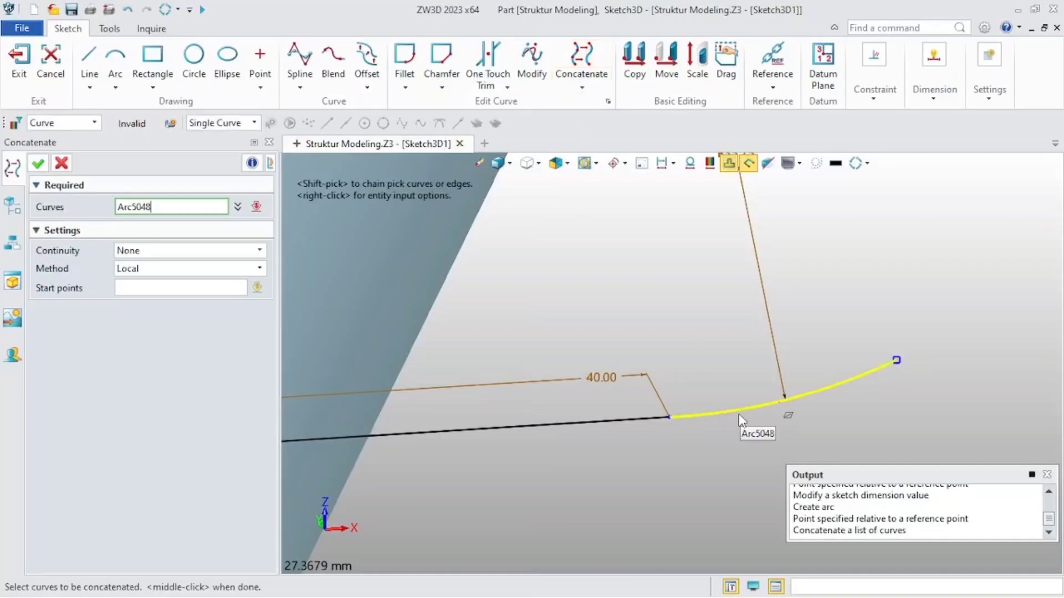
pyautogui.click(603, 422)
pyautogui.click(37, 164)
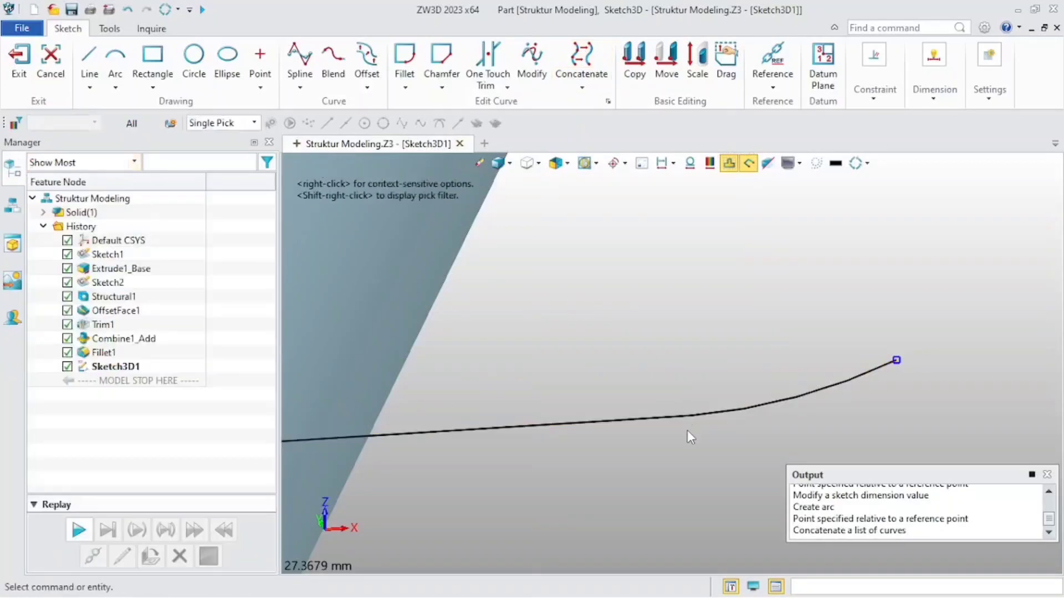
pyautogui.click(653, 418)
pyautogui.scroll(-5, 626, 401)
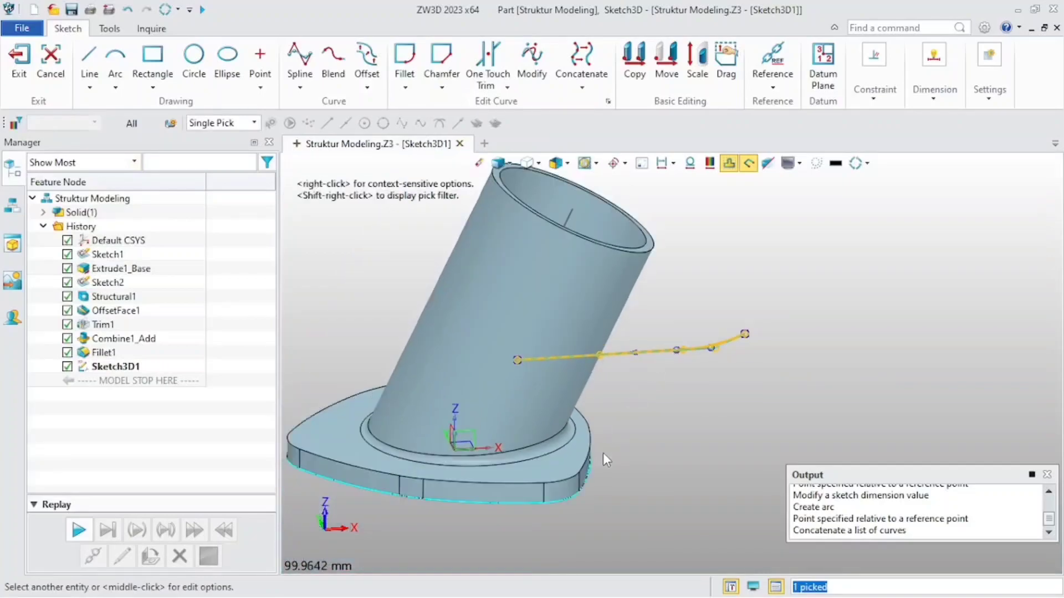
pyautogui.click(616, 414)
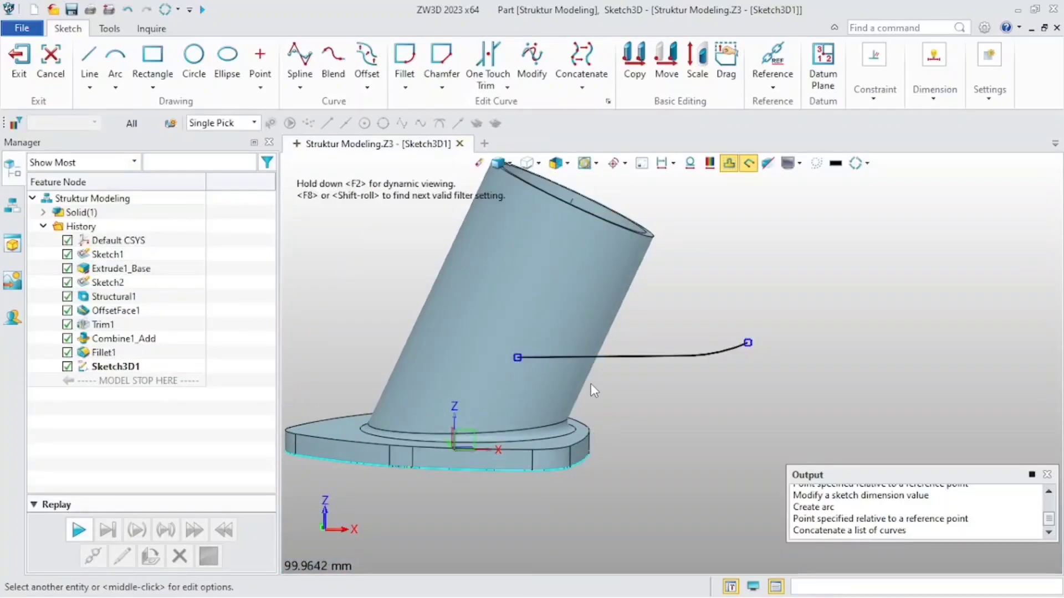
# - Draw a 40 mm line in the negative Y direction, starting on the joined curve at about X 37.2 mm near the tube's outer wall
pyautogui.hotkey('ctrl', 'Down')
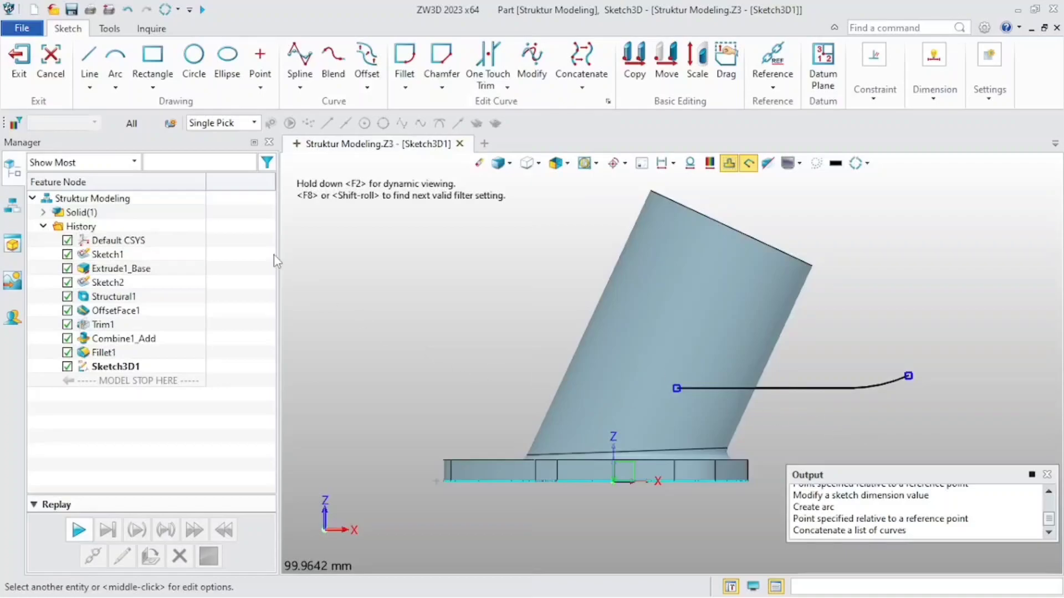
pyautogui.click(89, 62)
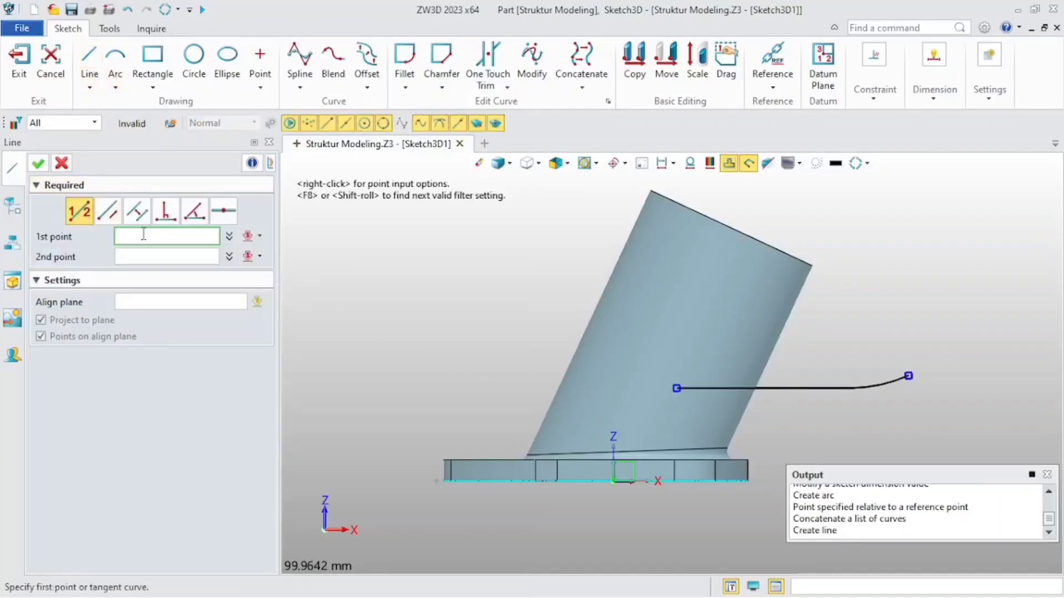
pyautogui.click(770, 393)
pyautogui.hotkey('ctrl', 'Home')
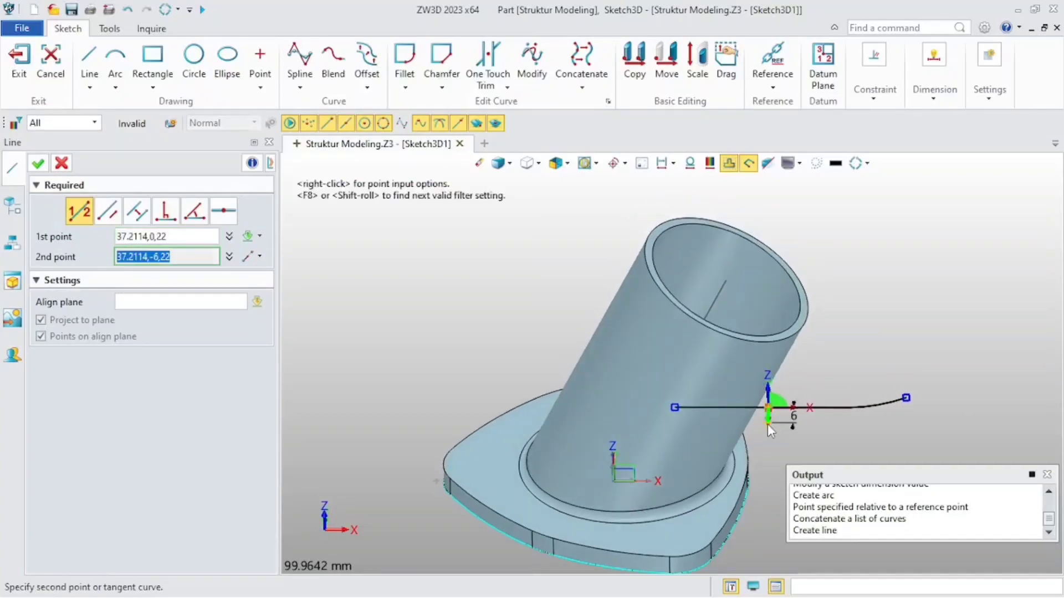
pyautogui.click(757, 512)
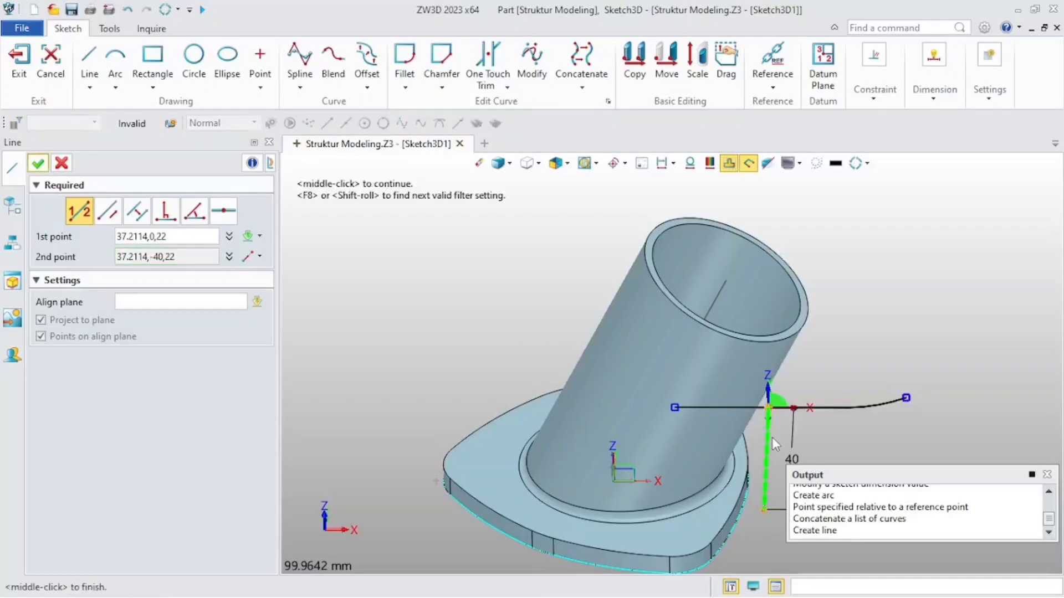
pyautogui.click(40, 165)
pyautogui.scroll(-3, 720, 383)
pyautogui.moveTo(859, 450); pyautogui.dragTo(771, 401, button='middle')
pyautogui.scroll(4, 773, 407)
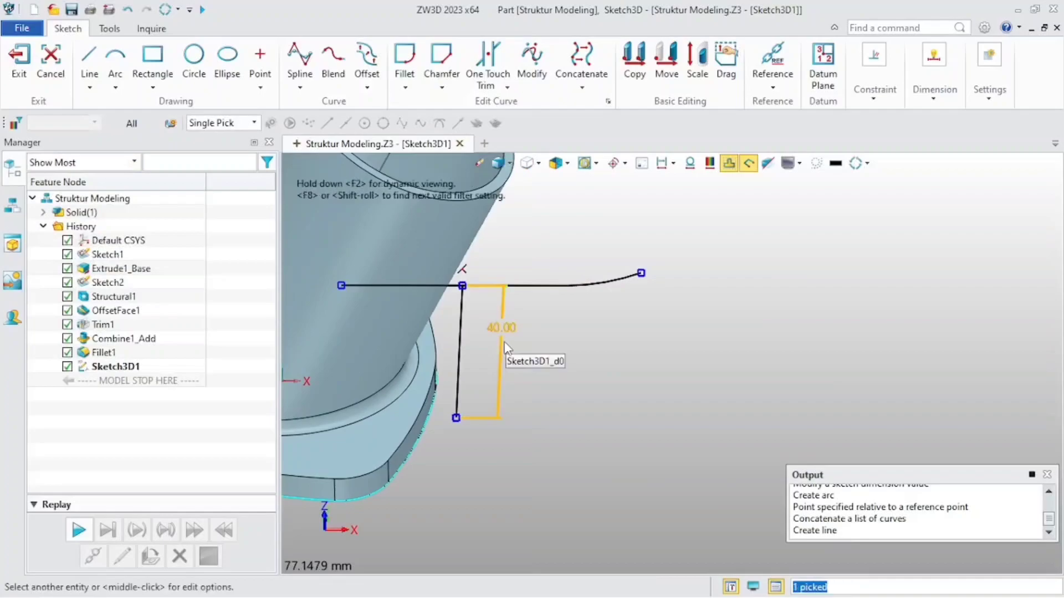
# - Set the length dimension of the line branching off the joined curve to 40 mm
pyautogui.doubleClick(500, 327)
pyautogui.click(760, 422)
# - Dimension the distance from the joined curve's inner end to the start of the branching line as 18 mm
pyautogui.scroll(-2, 421, 340)
pyautogui.moveTo(422, 341); pyautogui.dragTo(518, 359, button='middle')
pyautogui.scroll(4, 518, 359)
pyautogui.moveTo(518, 359); pyautogui.dragTo(502, 388, button='right')
pyautogui.click(934, 84)
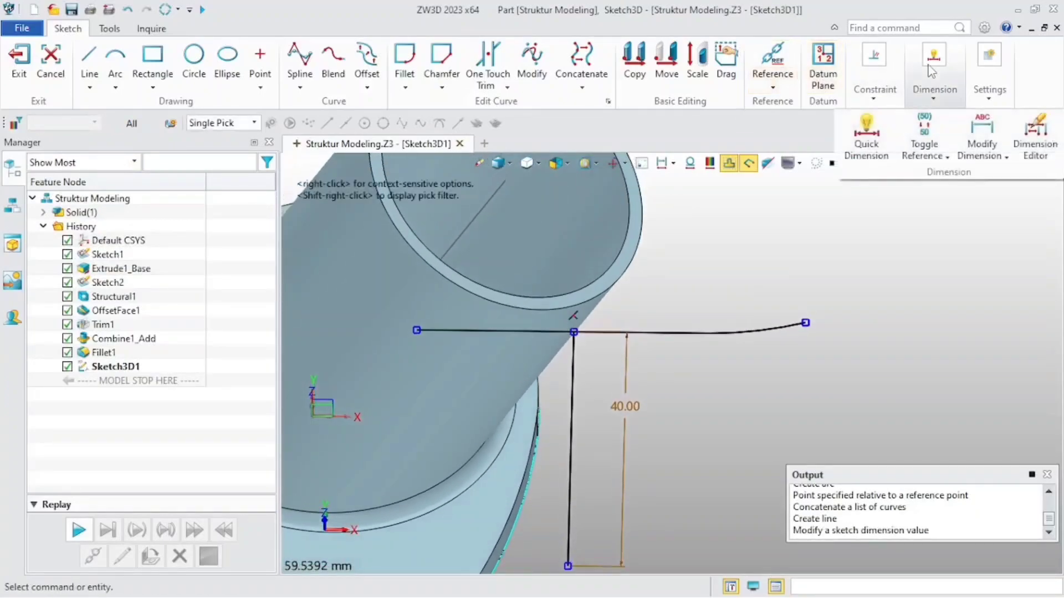
pyautogui.click(866, 138)
pyautogui.click(574, 333)
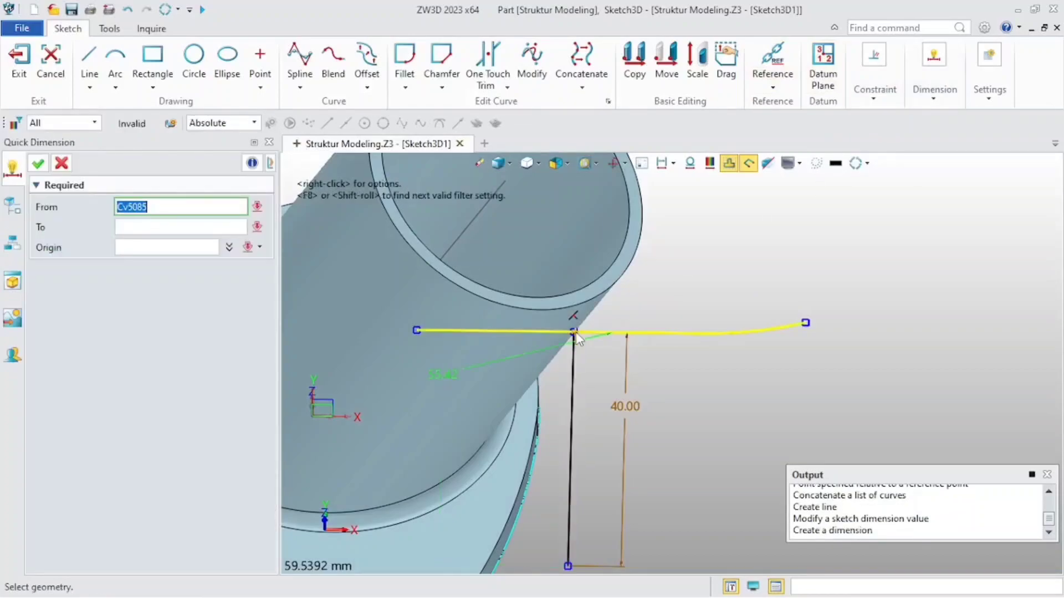
pyautogui.click(574, 334)
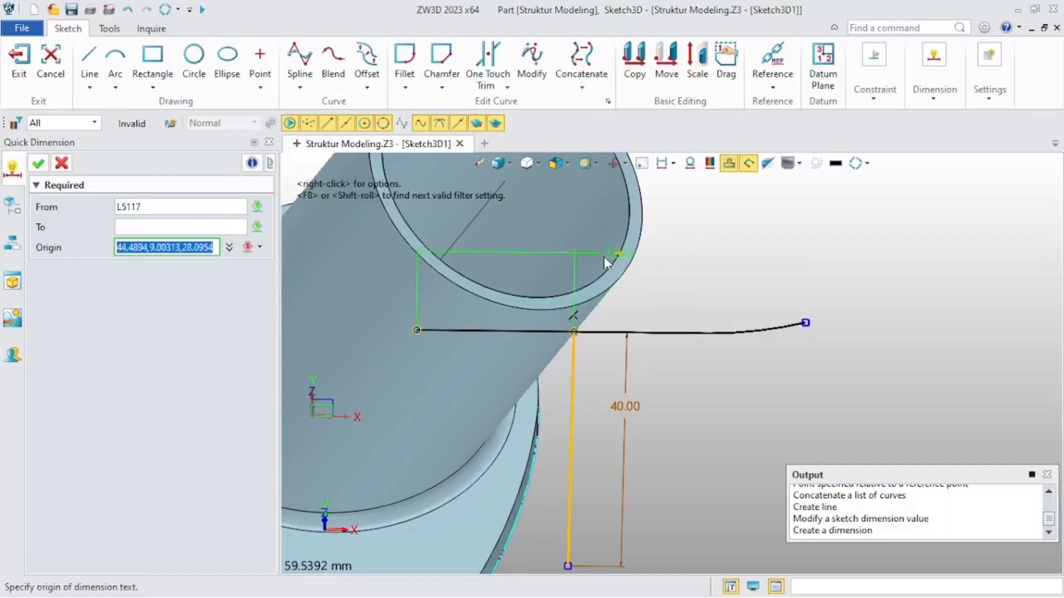
pyautogui.scroll(-4, 532, 320)
pyautogui.moveTo(532, 321); pyautogui.dragTo(531, 283, button='right')
pyautogui.click(532, 254)
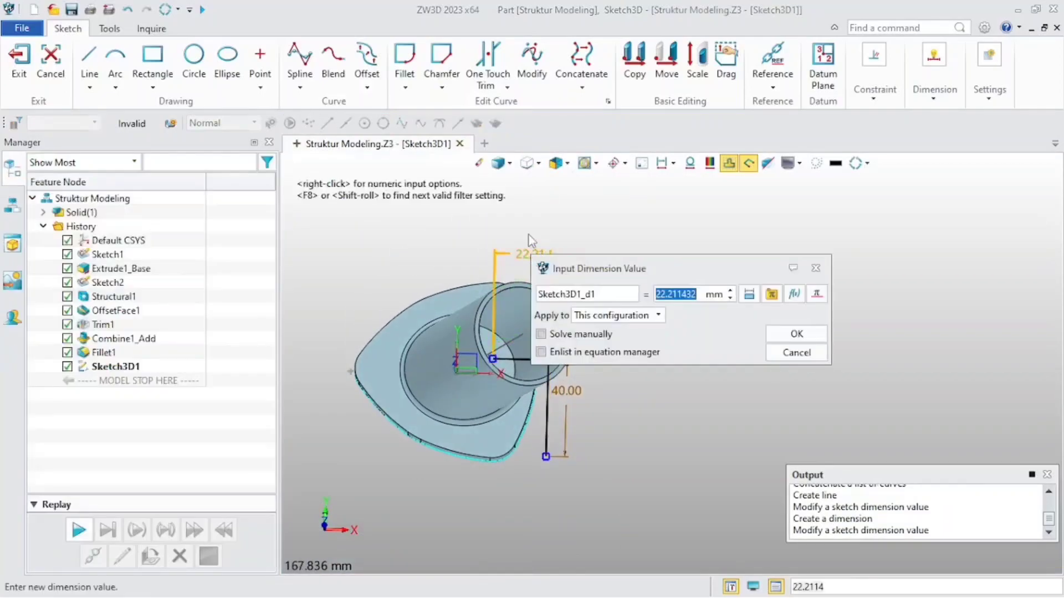
pyautogui.write('18')
pyautogui.press('Return')
pyautogui.scroll(1, 554, 446)
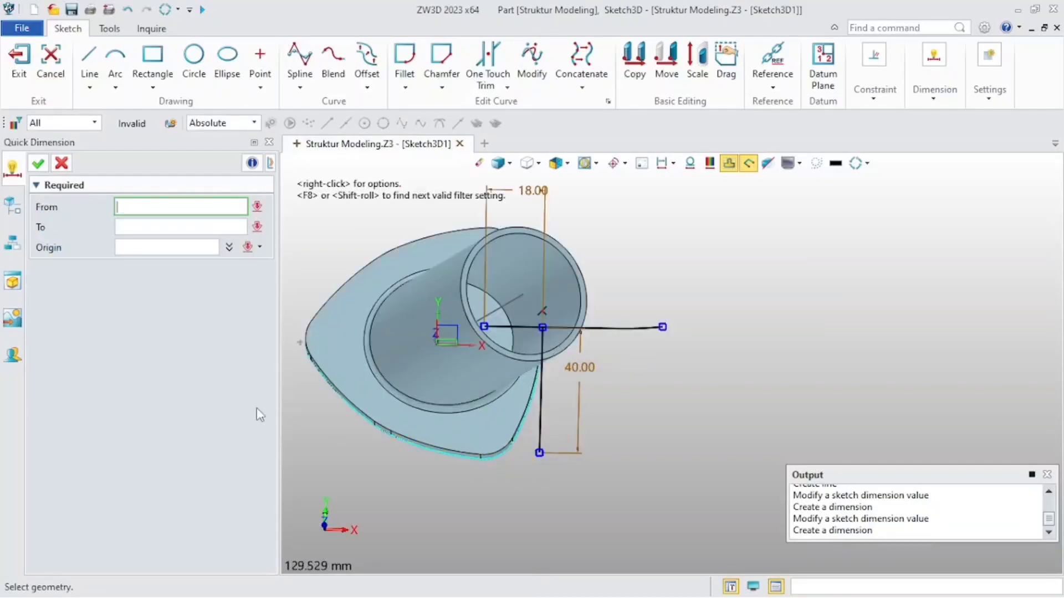
pyautogui.click(55, 165)
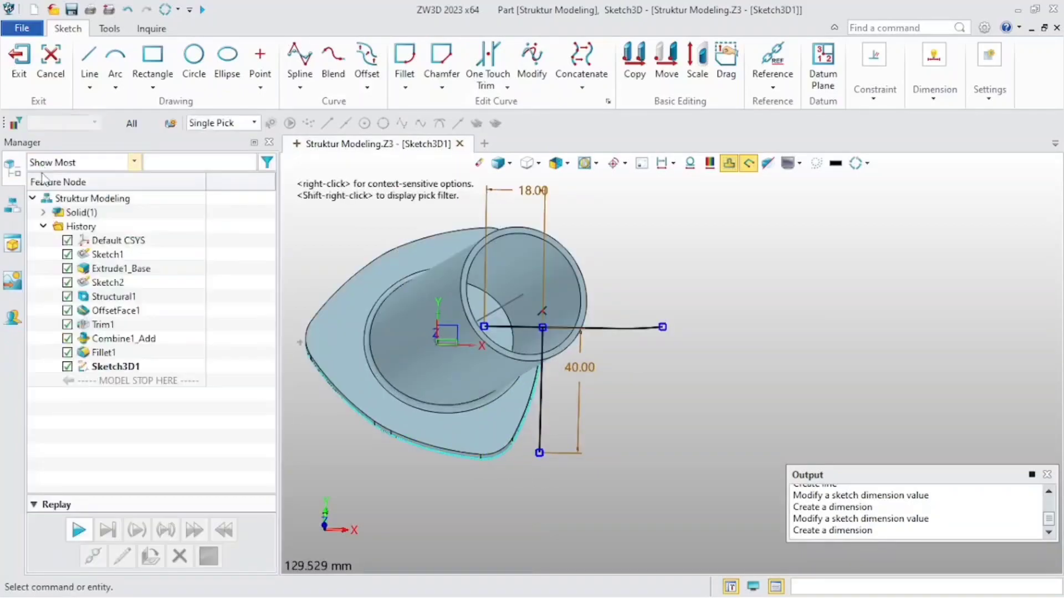
# - Finish the 3D sketch from an isometric view and return to the part
pyautogui.hotkey('ctrl', 'Home')
pyautogui.scroll(1, 691, 460)
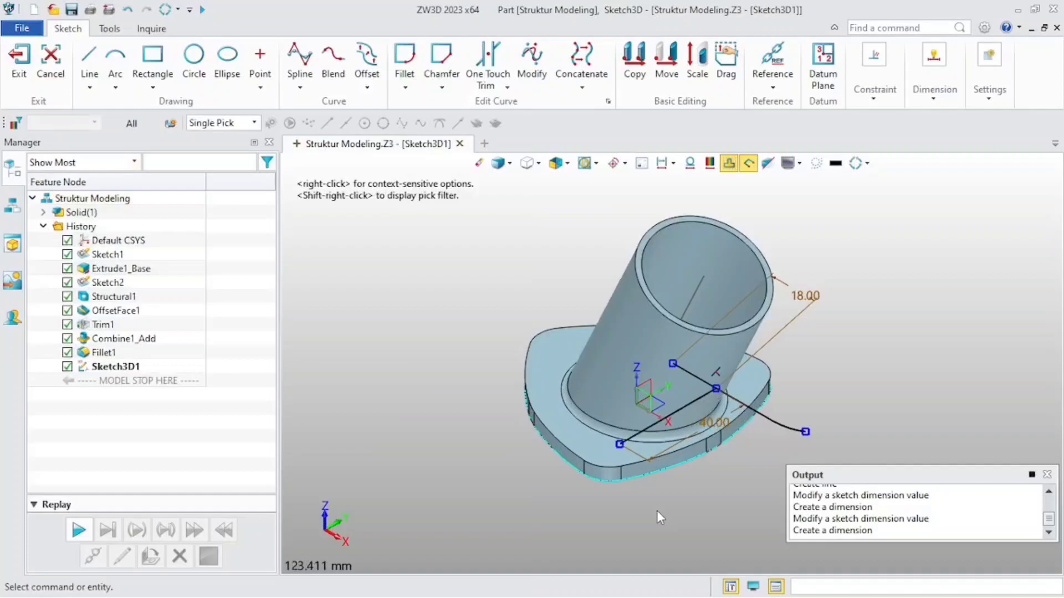
pyautogui.moveTo(657, 512); pyautogui.dragTo(672, 477, button='right')
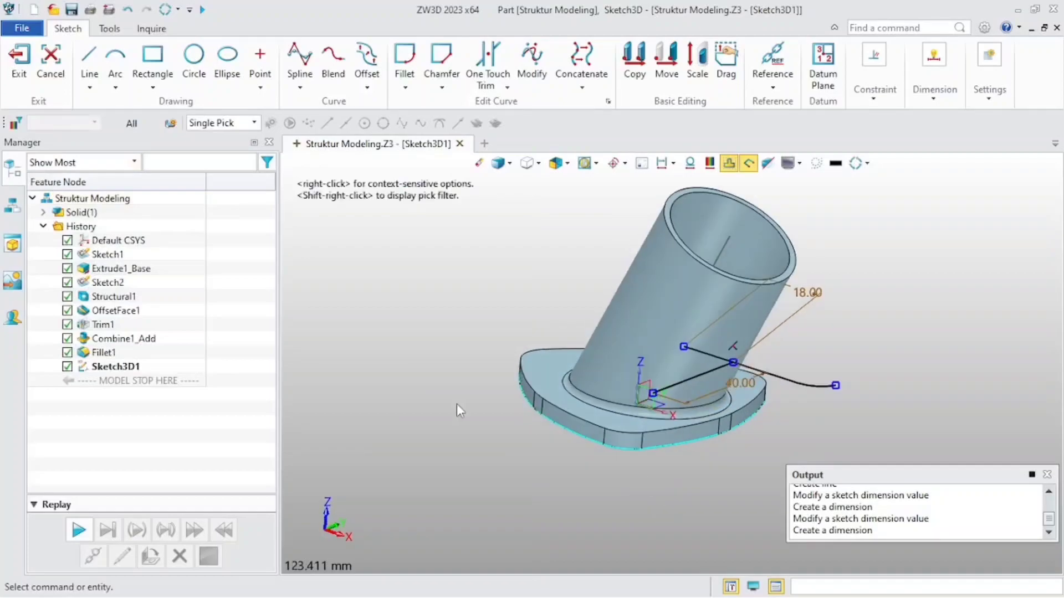
pyautogui.click(15, 57)
# - Start a weldment structural member with the ISO circular cold-formed profile in size 21.3x2
pyautogui.moveTo(420, 435)
pyautogui.mouseDown(button='right')
pyautogui.moveTo(443, 410)
pyautogui.moveTo(403, 388)
pyautogui.mouseUp(button='right')
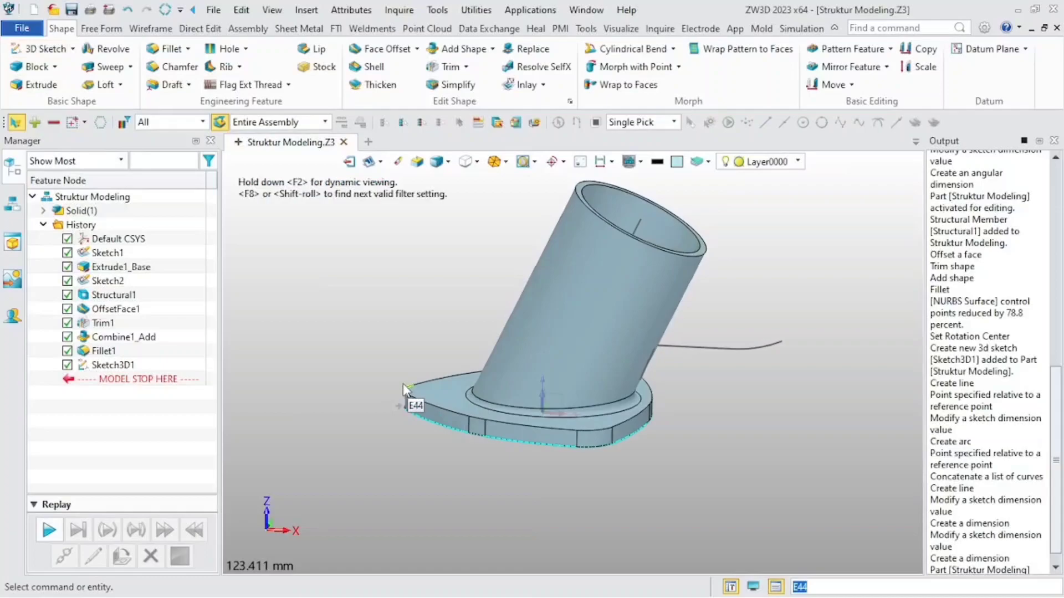
pyautogui.click(372, 28)
pyautogui.click(122, 65)
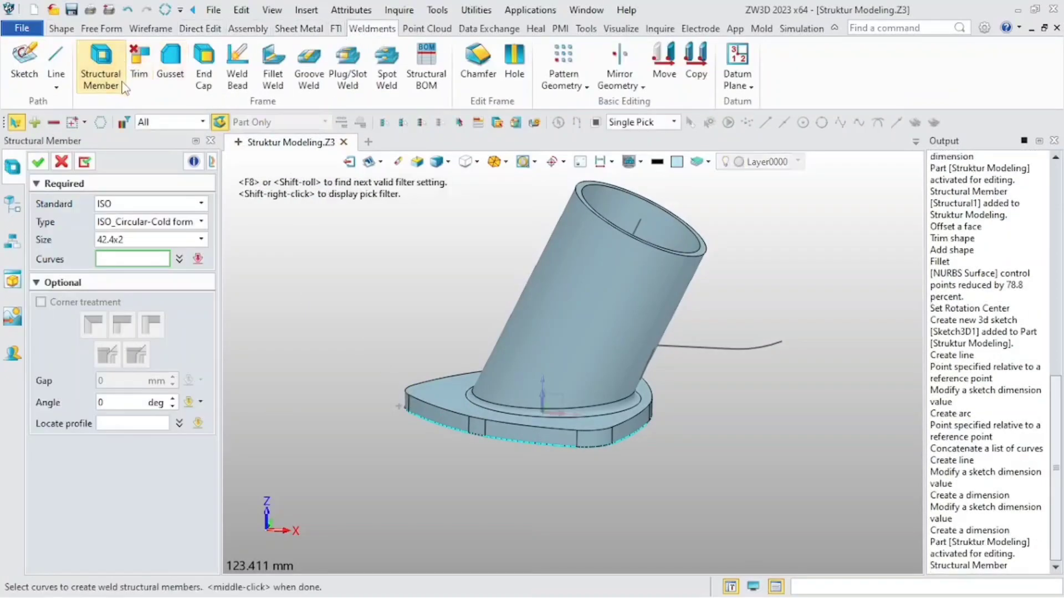
pyautogui.click(139, 240)
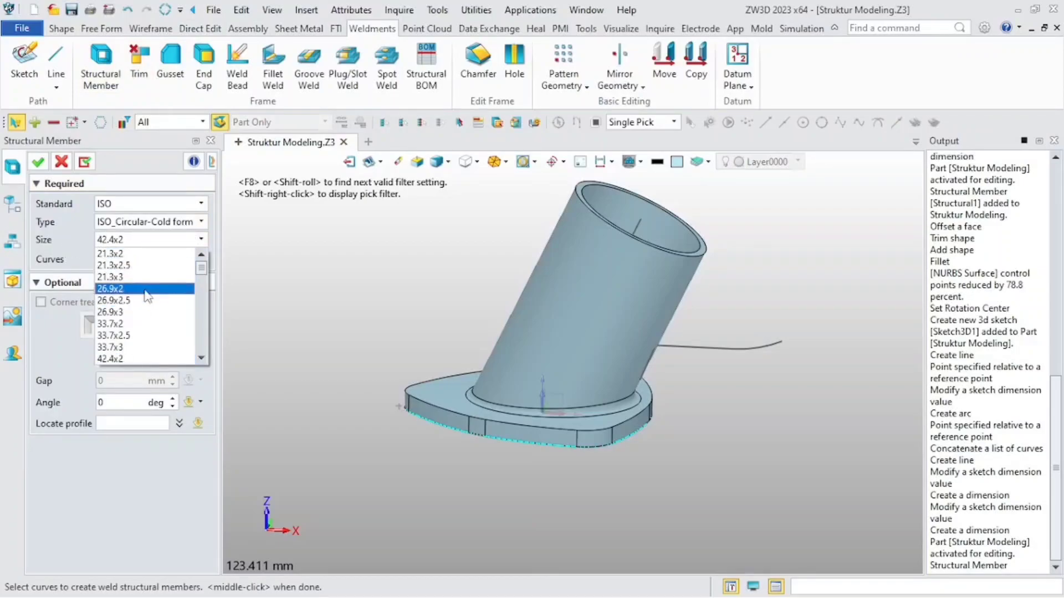
pyautogui.click(133, 254)
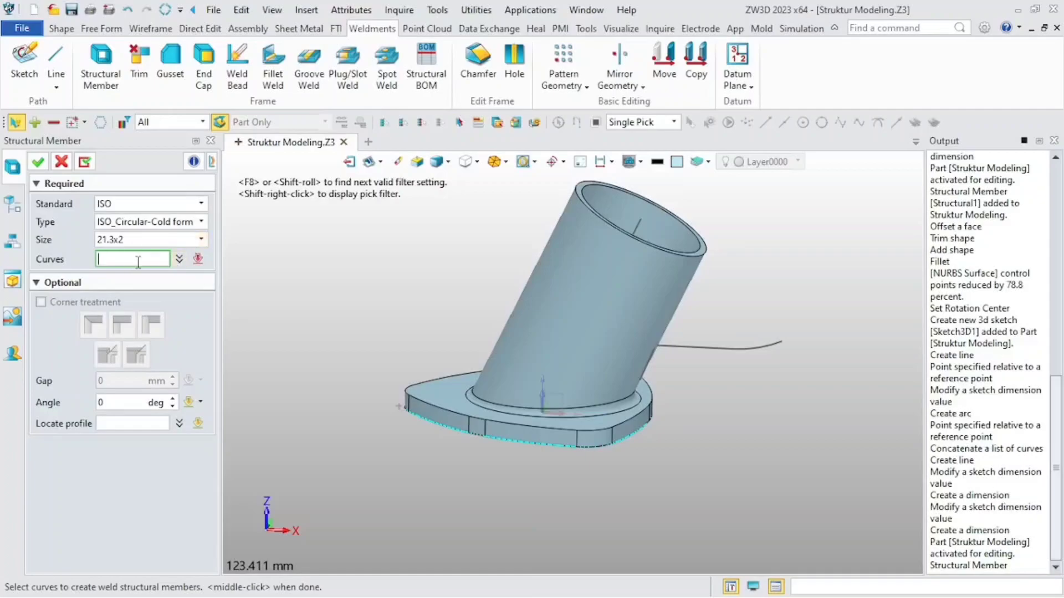
# - Try to generate the 21.3x2 structural member using the whole 3D sketch as its path
pyautogui.click(690, 349)
pyautogui.scroll(5, 689, 352)
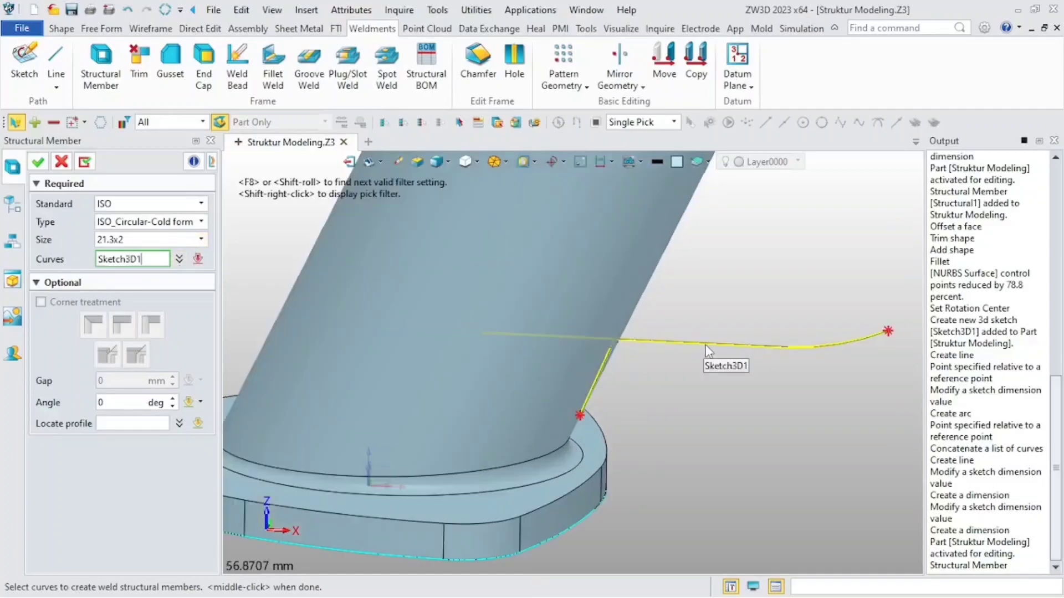
pyautogui.click(706, 346)
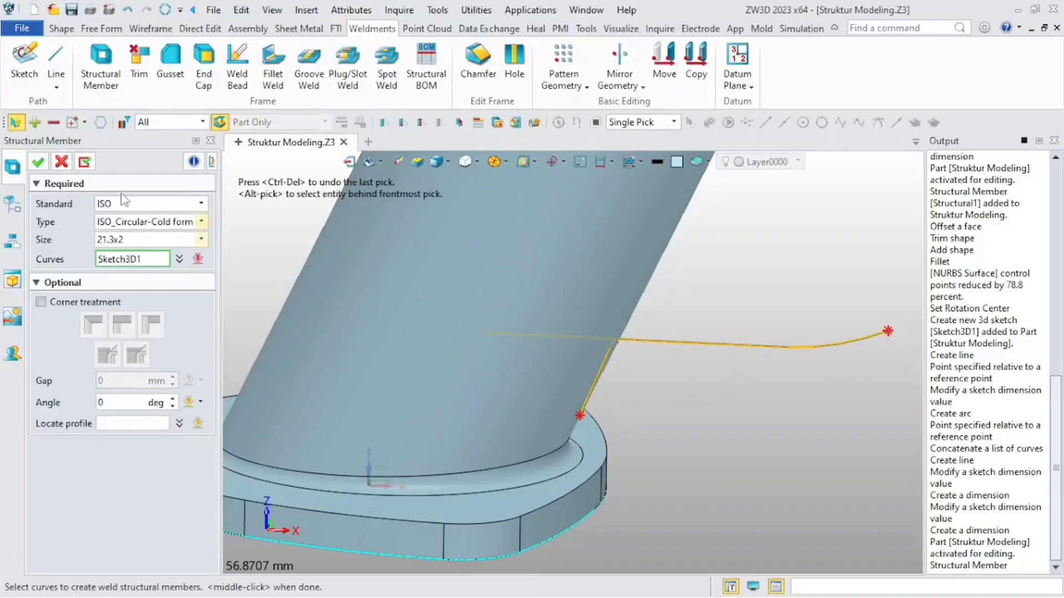
pyautogui.middleClick(615, 363)
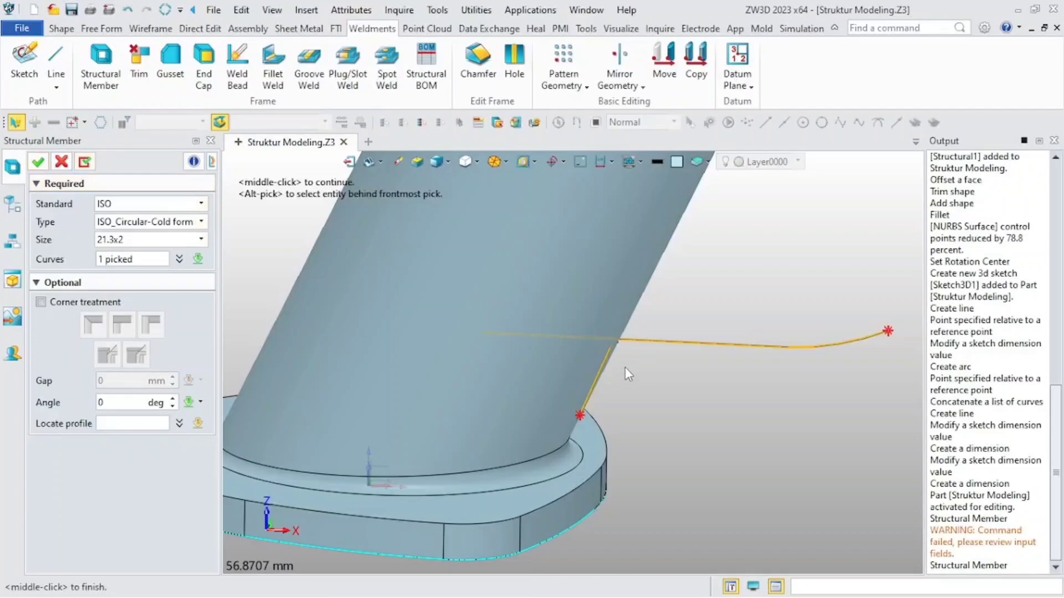
pyautogui.moveTo(625, 366); pyautogui.dragTo(622, 377, button='right')
pyautogui.click(63, 162)
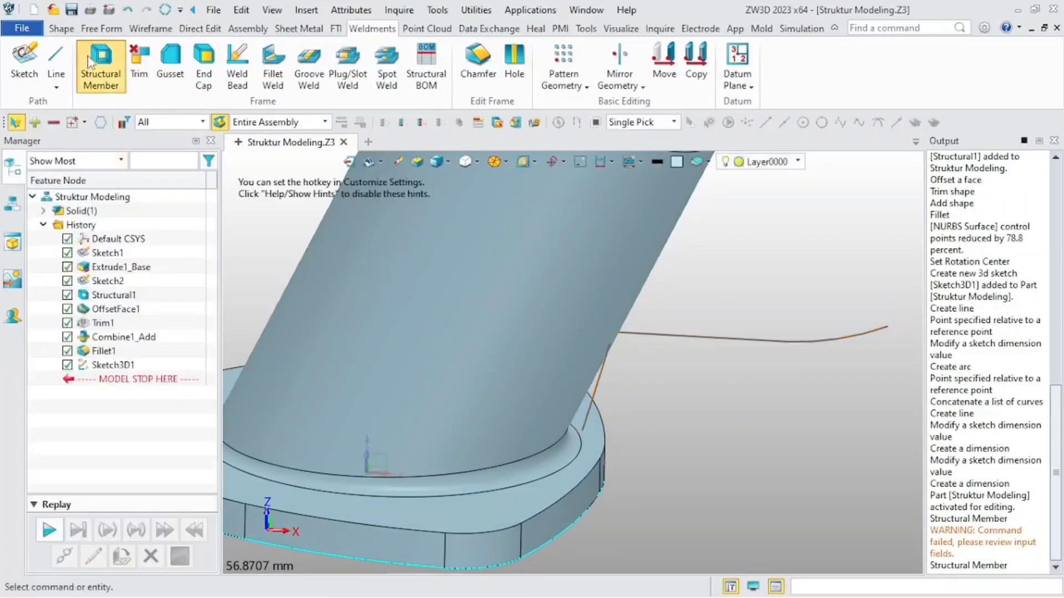
# - Create a 21.3x2 structural member along only the joined line-and-arc curve of the 3D sketch
pyautogui.click(89, 55)
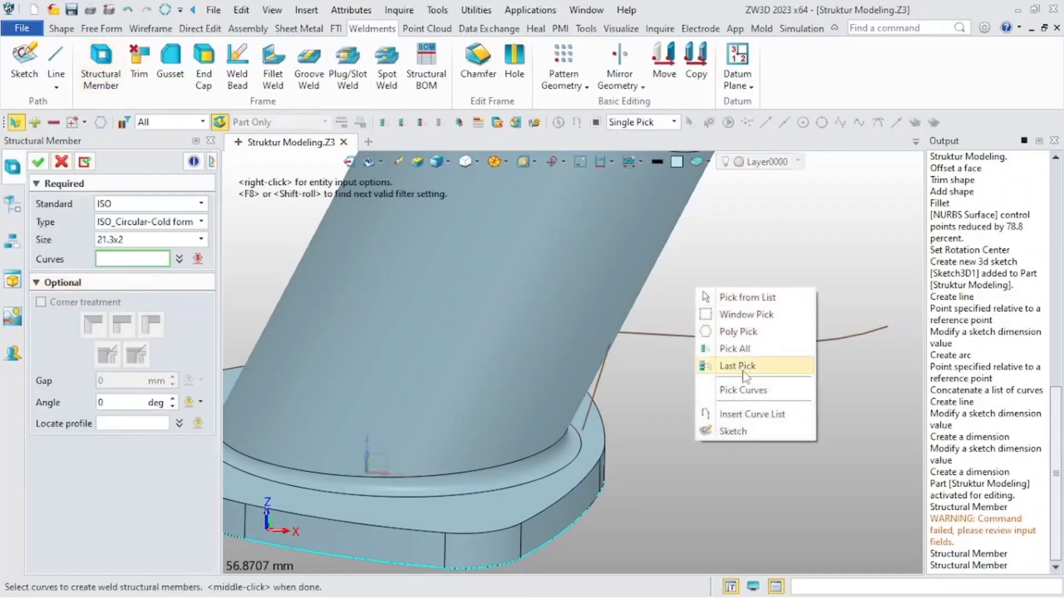
pyautogui.click(743, 390)
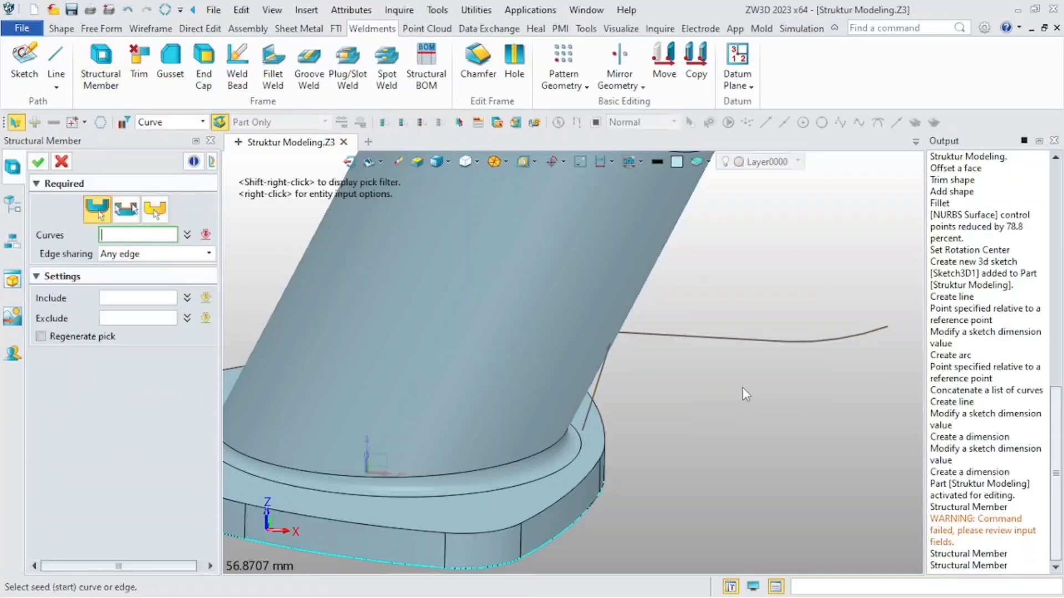
pyautogui.click(741, 338)
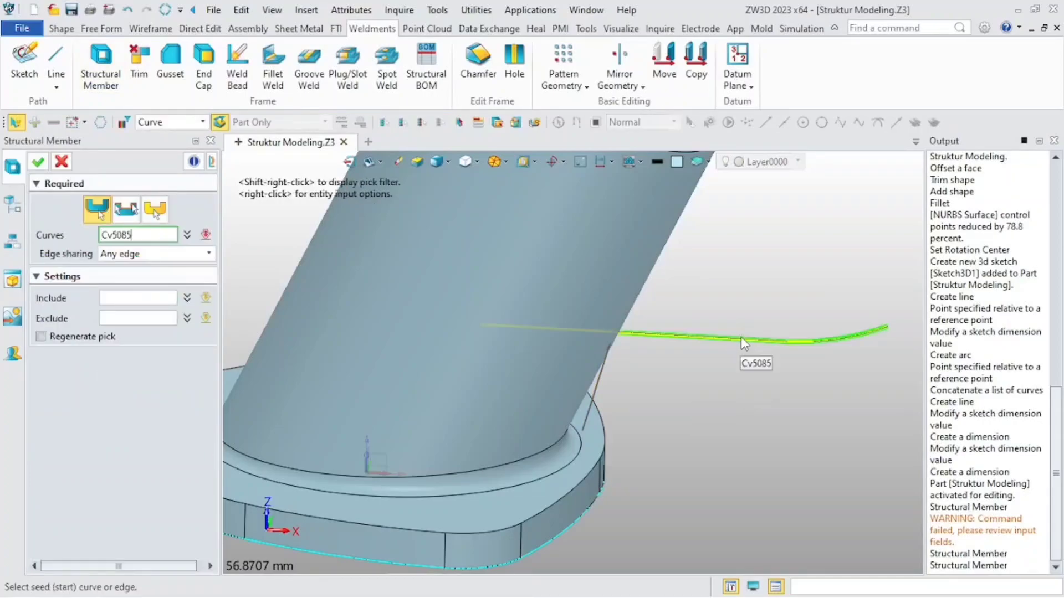
pyautogui.click(817, 343)
pyautogui.moveTo(723, 362); pyautogui.dragTo(713, 401, button='right')
pyautogui.click(37, 162)
pyautogui.click(85, 162)
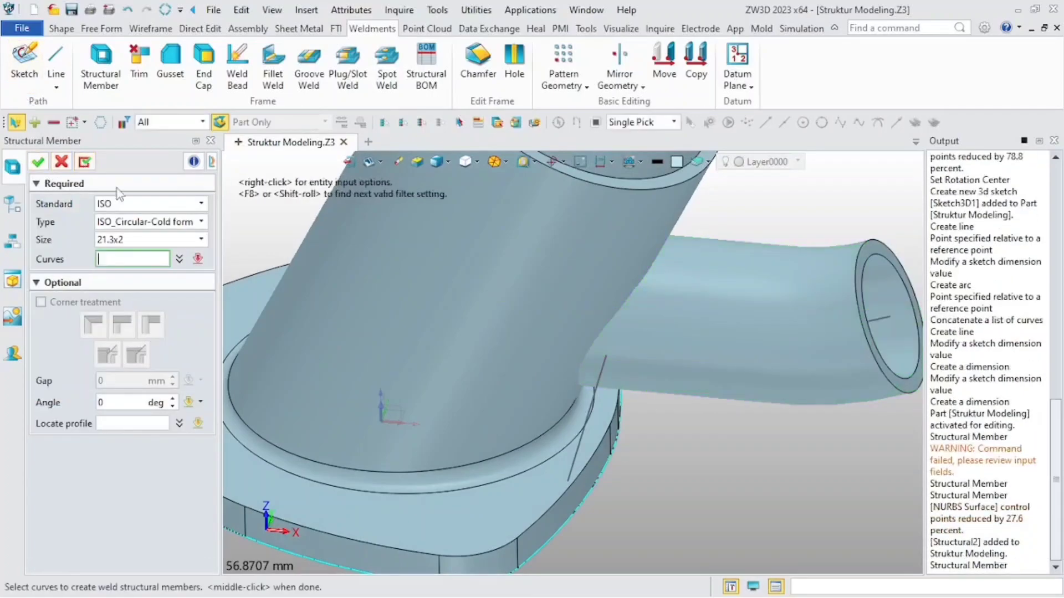
# - Create a second 21.3x2 structural member along the 40 mm straight line of the 3D sketch
pyautogui.rightClick(695, 433)
pyautogui.click(737, 533)
pyautogui.click(574, 461)
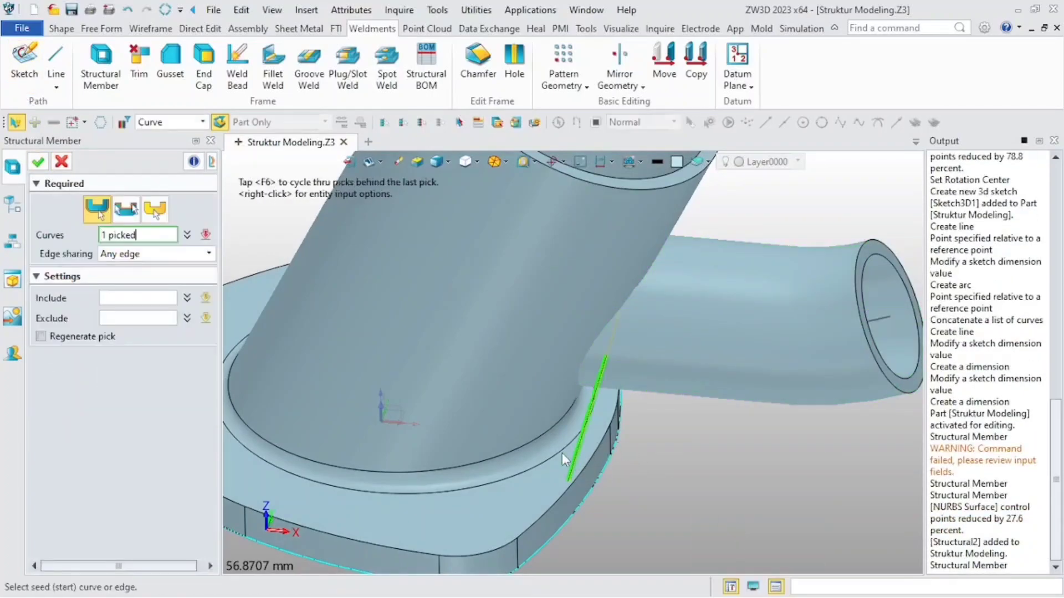
pyautogui.click(38, 162)
pyautogui.click(38, 162)
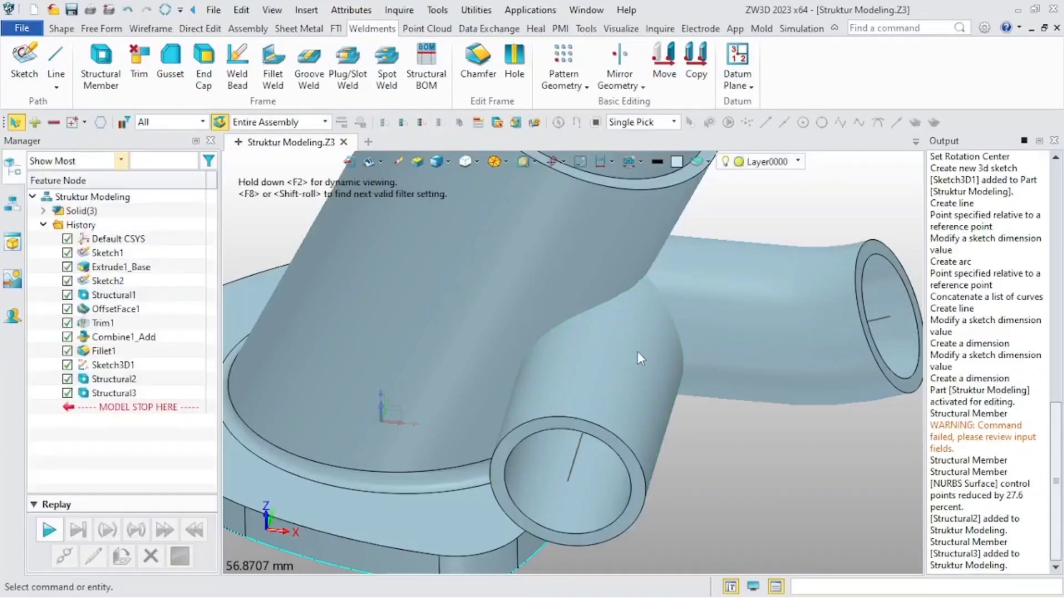
# - Set up a non-uniform Scale of the straight branch tube with factors X 0.7, Y 1 and Z 0.7
pyautogui.scroll(-5, 610, 355)
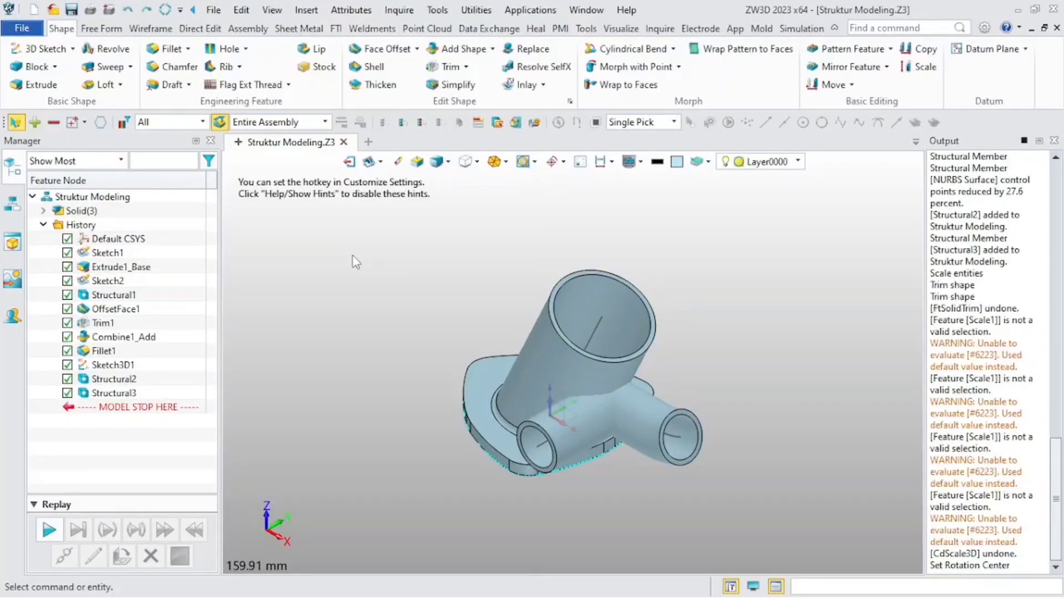
pyautogui.moveTo(353, 256); pyautogui.dragTo(358, 243, button='right')
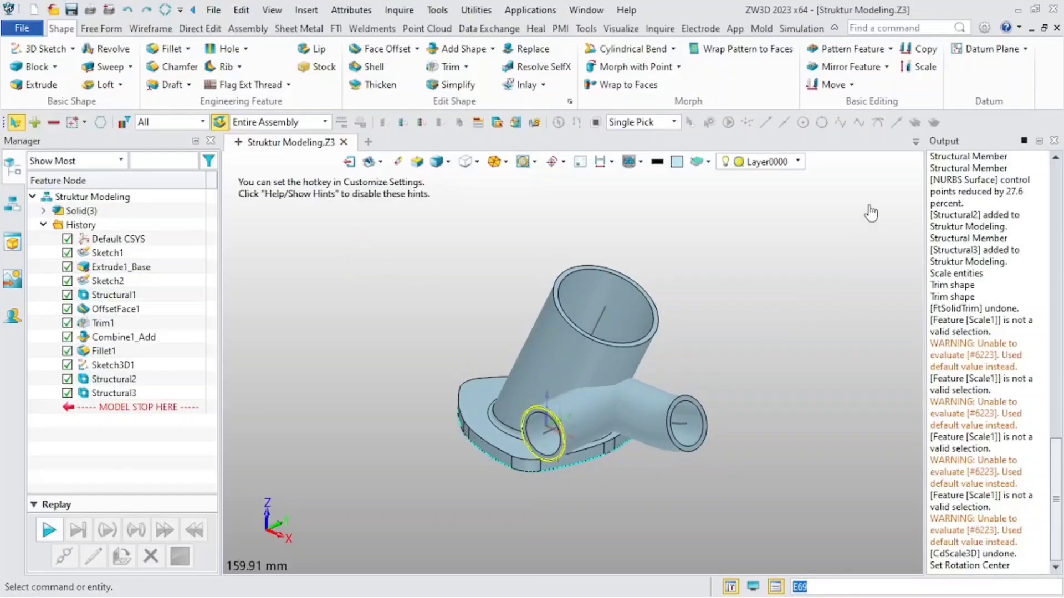
pyautogui.click(920, 68)
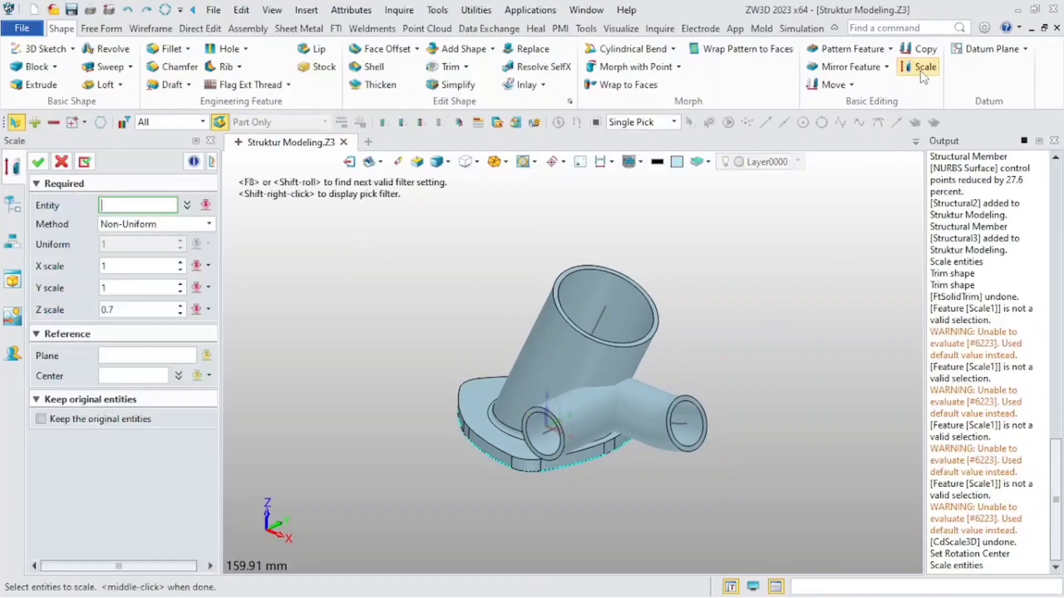
pyautogui.click(577, 423)
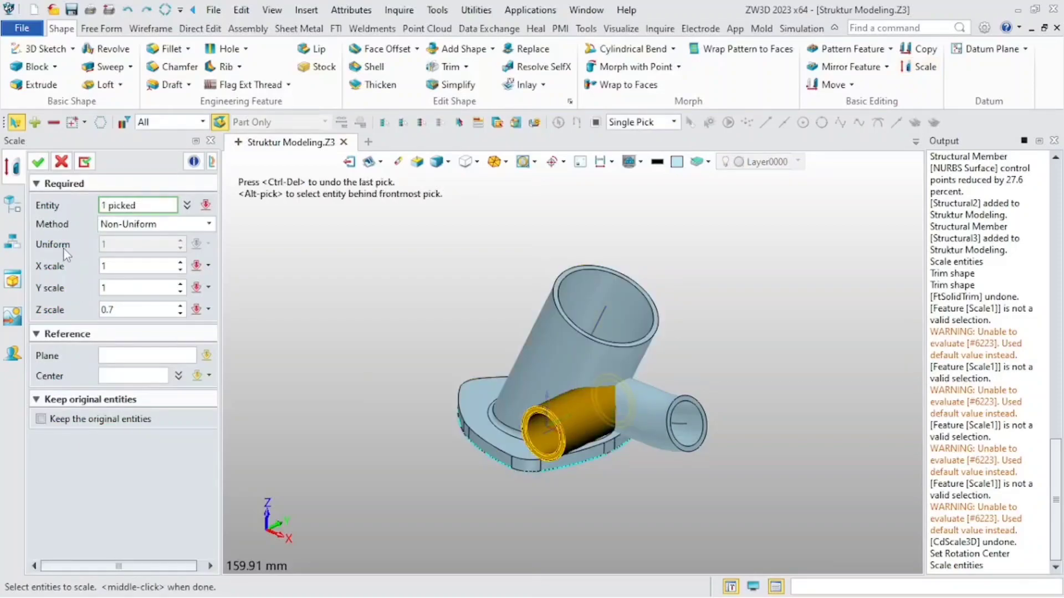
pyautogui.click(140, 224)
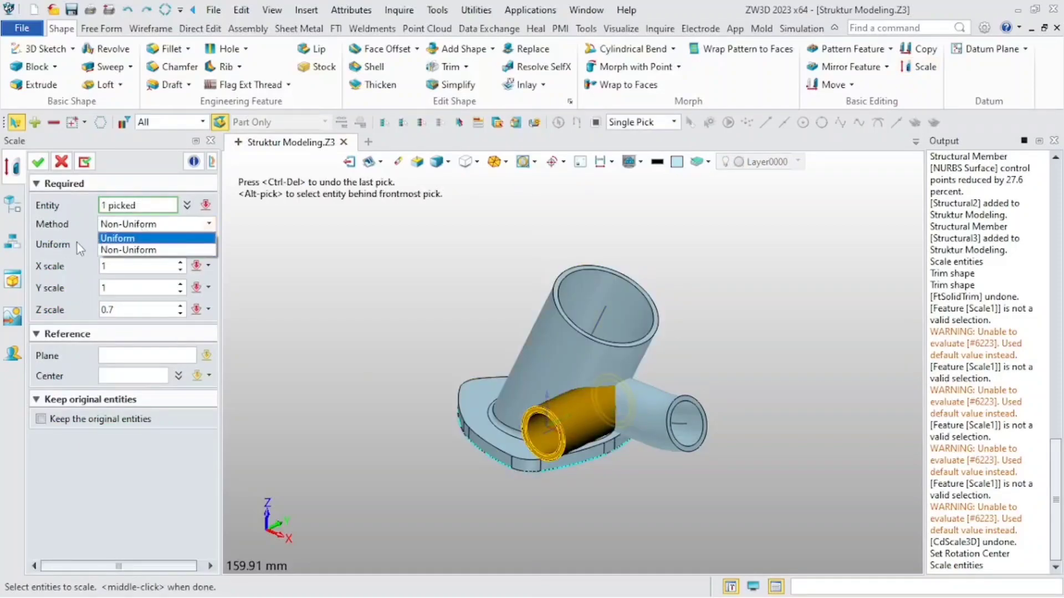
pyautogui.click(176, 250)
pyautogui.click(132, 271)
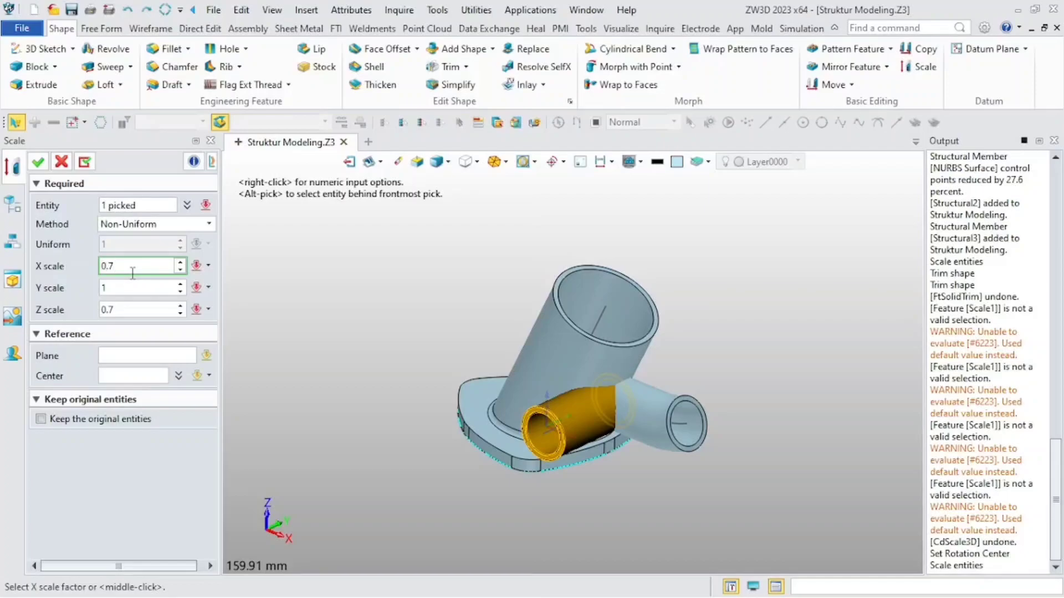
pyautogui.click(143, 309)
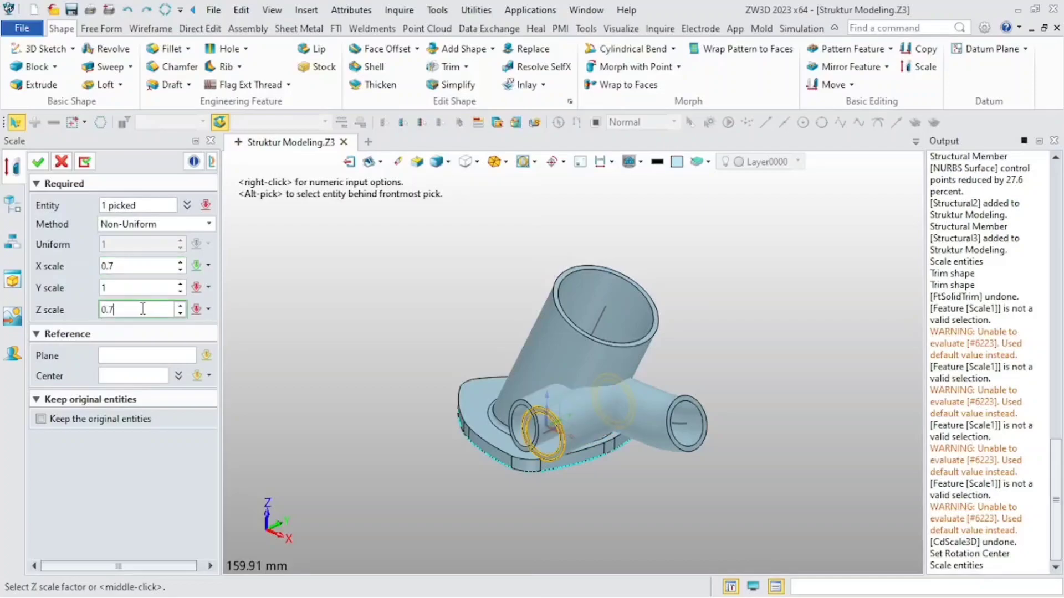
pyautogui.scroll(3, 560, 463)
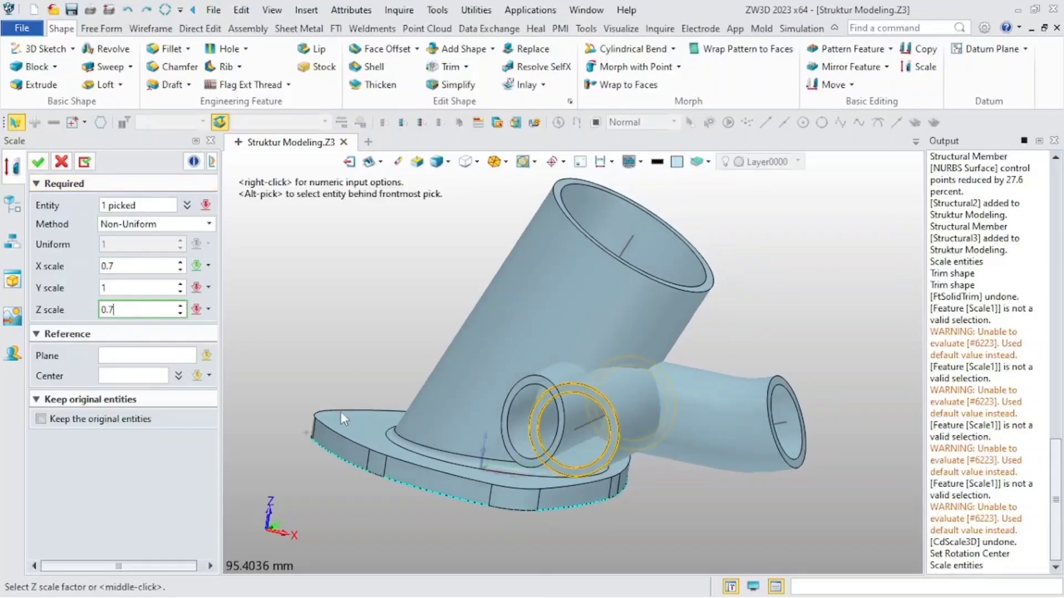
pyautogui.click(123, 289)
# - Center the Scale on the free end of the straight branch's sketch line at 33,-40,22 and apply it
pyautogui.scroll(3, 546, 404)
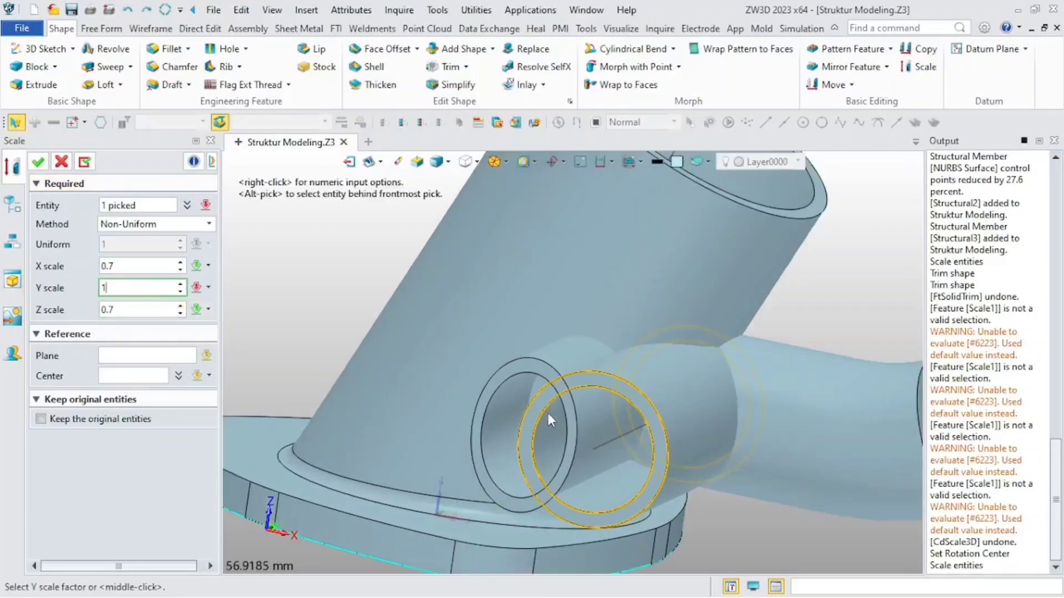
pyautogui.moveTo(543, 450); pyautogui.dragTo(530, 454, button='right')
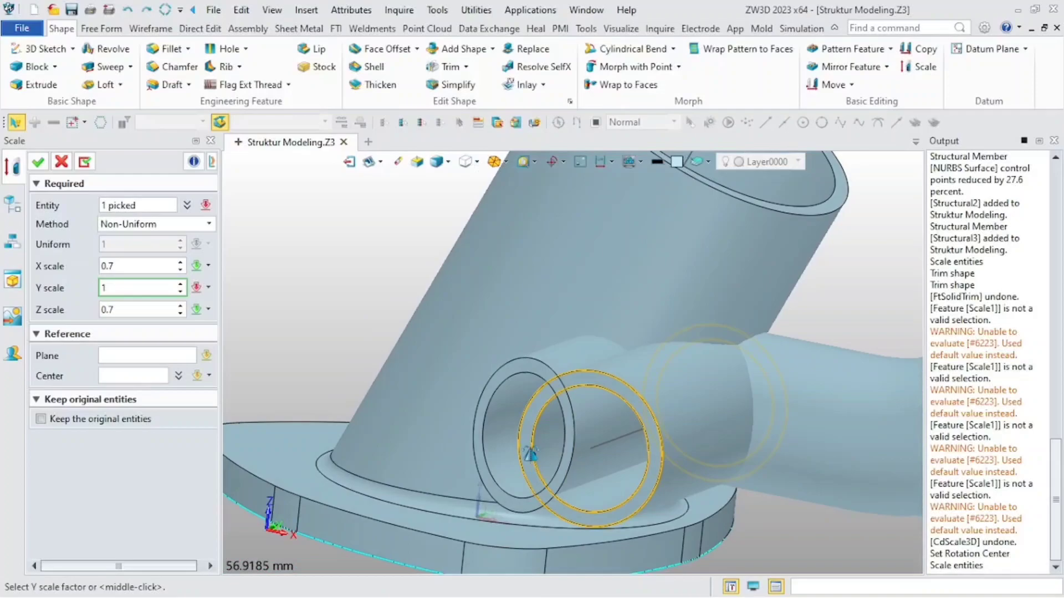
pyautogui.click(130, 372)
pyautogui.click(593, 453)
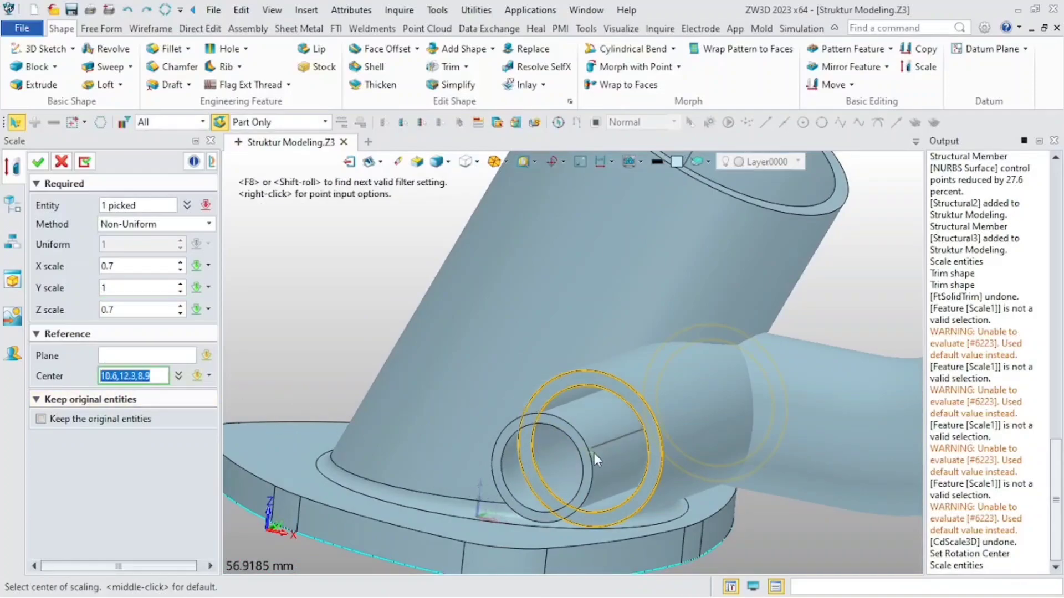
pyautogui.moveTo(582, 449); pyautogui.dragTo(646, 445, button='right')
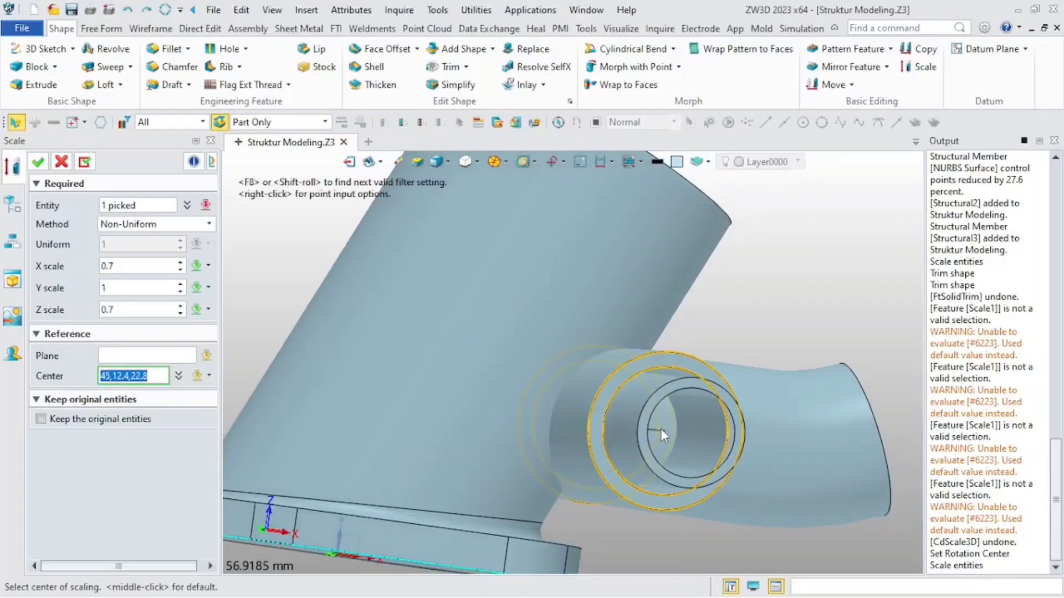
pyautogui.rightClick(620, 431)
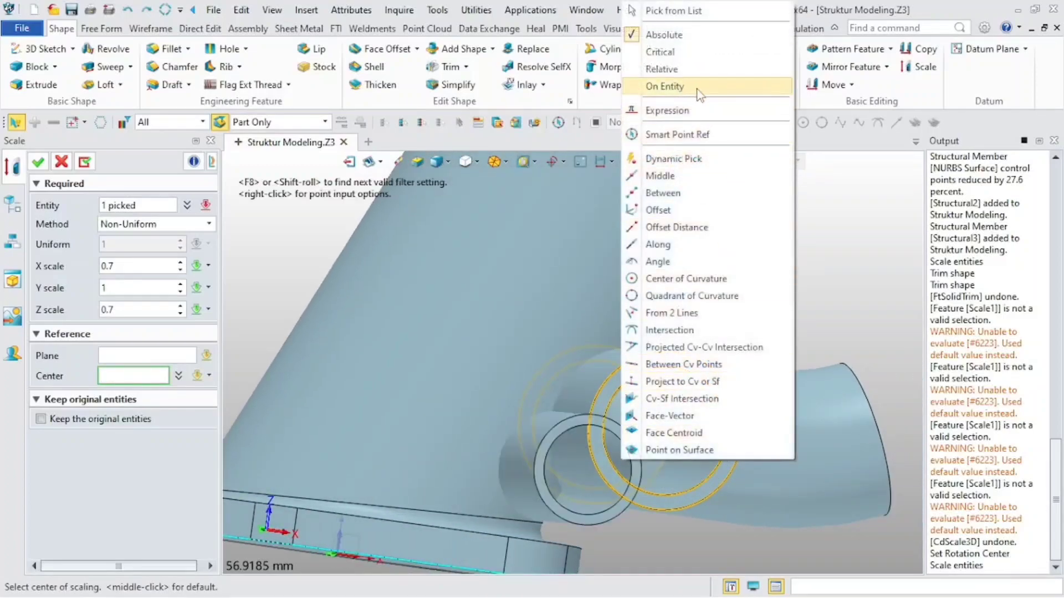
pyautogui.click(665, 87)
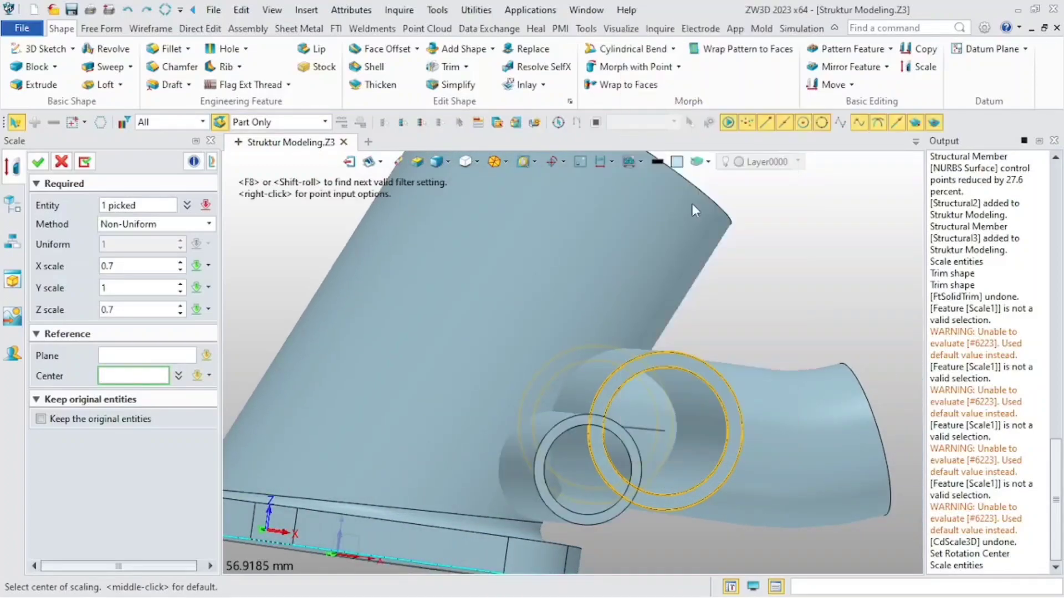
pyautogui.click(665, 433)
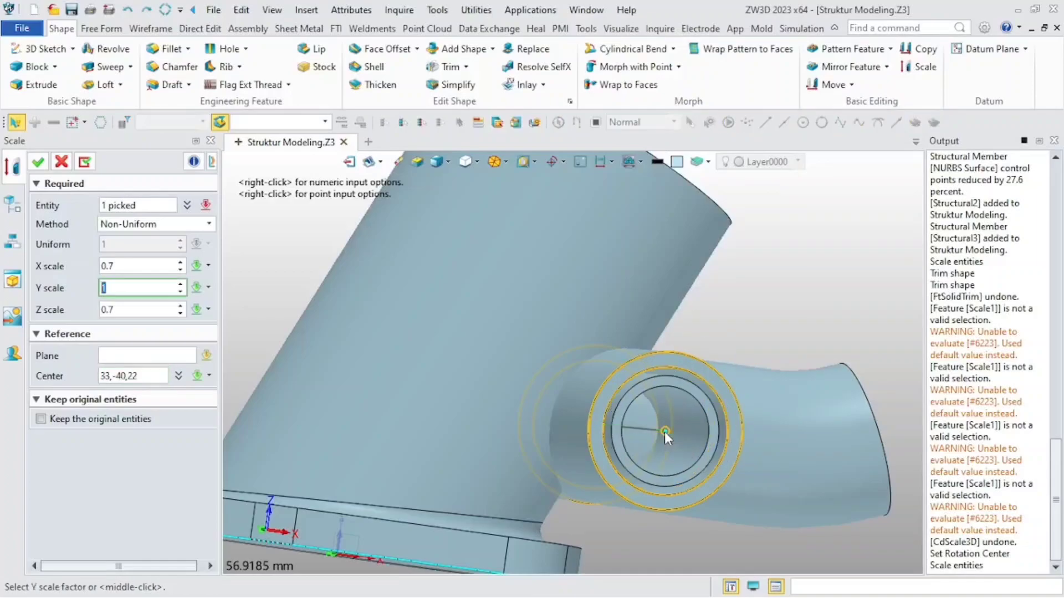
pyautogui.click(38, 162)
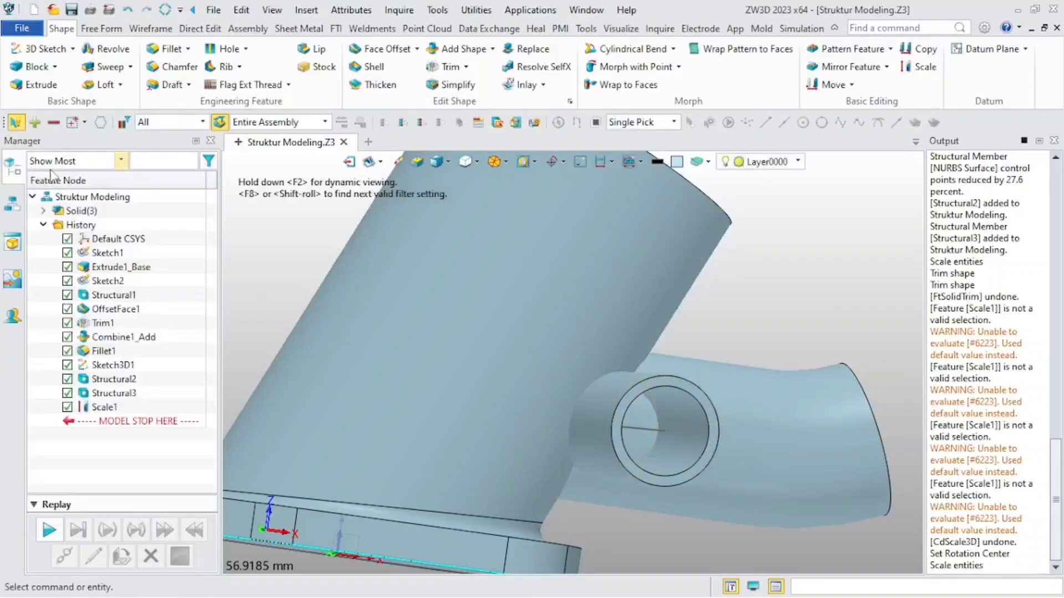
pyautogui.scroll(-5, 518, 410)
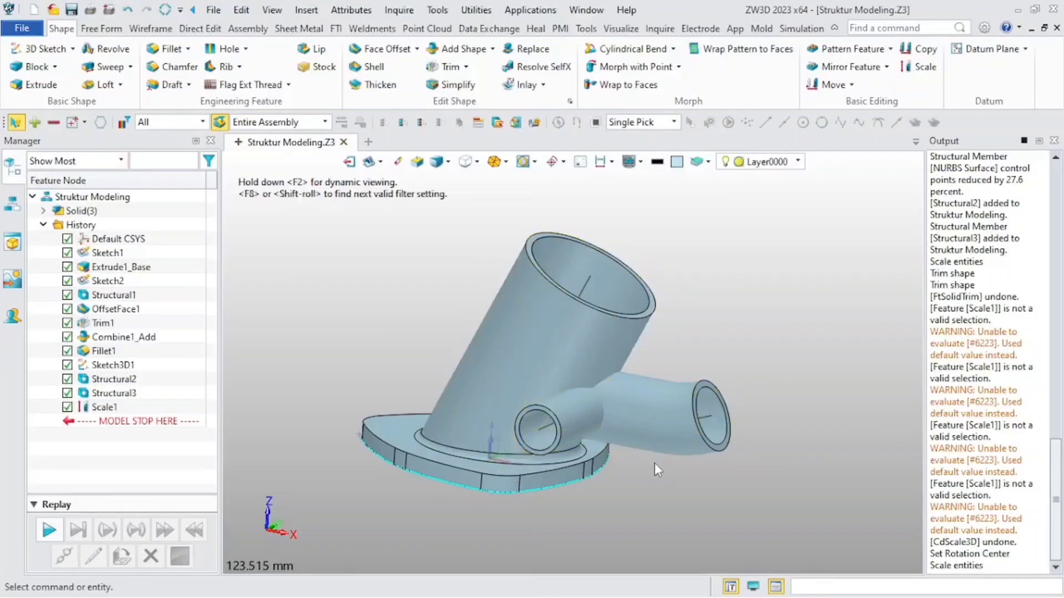
pyautogui.moveTo(636, 476); pyautogui.dragTo(494, 345, button='middle')
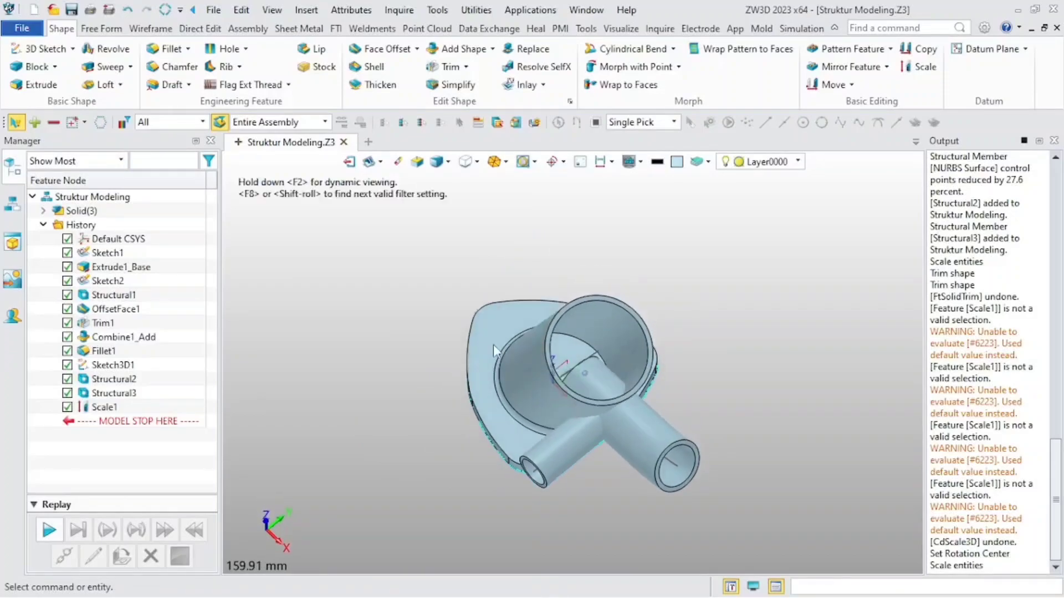
pyautogui.click(616, 435)
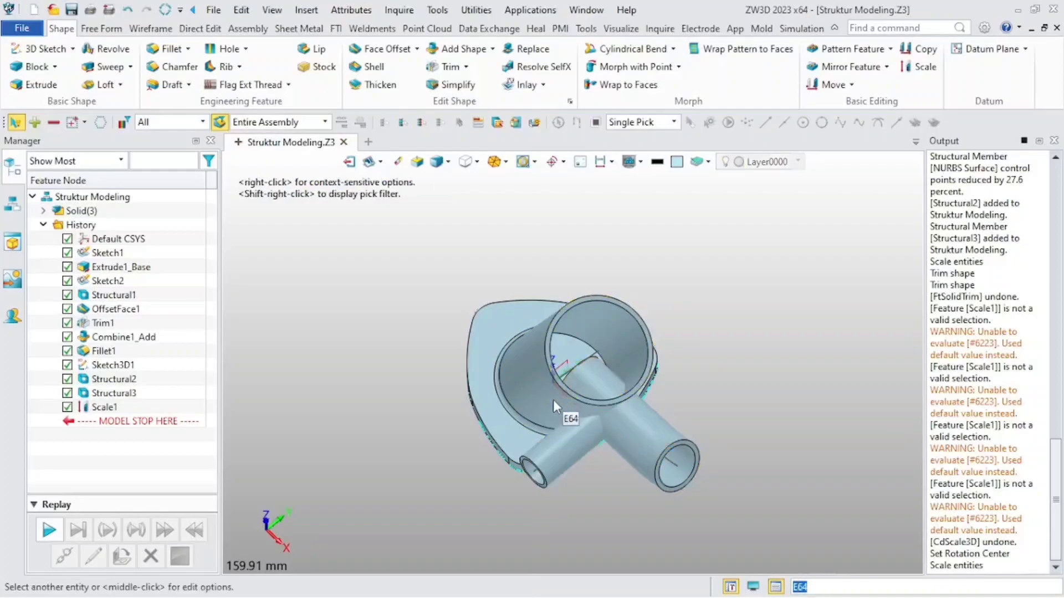
pyautogui.click(693, 378)
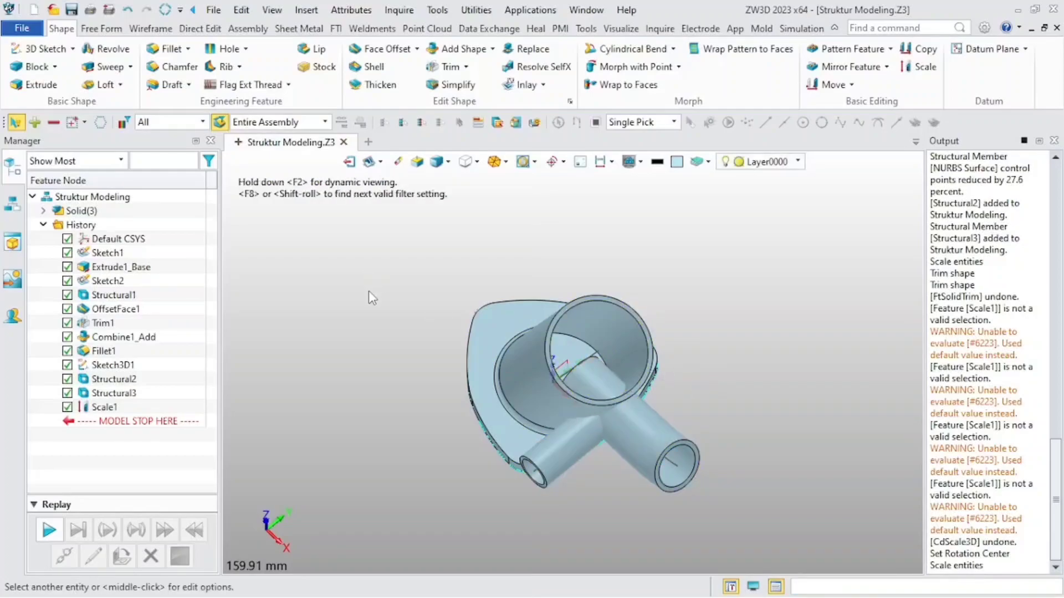
# - Trim the curved branch tube with the inner face of the straight branch tube, flipping the side to keep
pyautogui.click(447, 67)
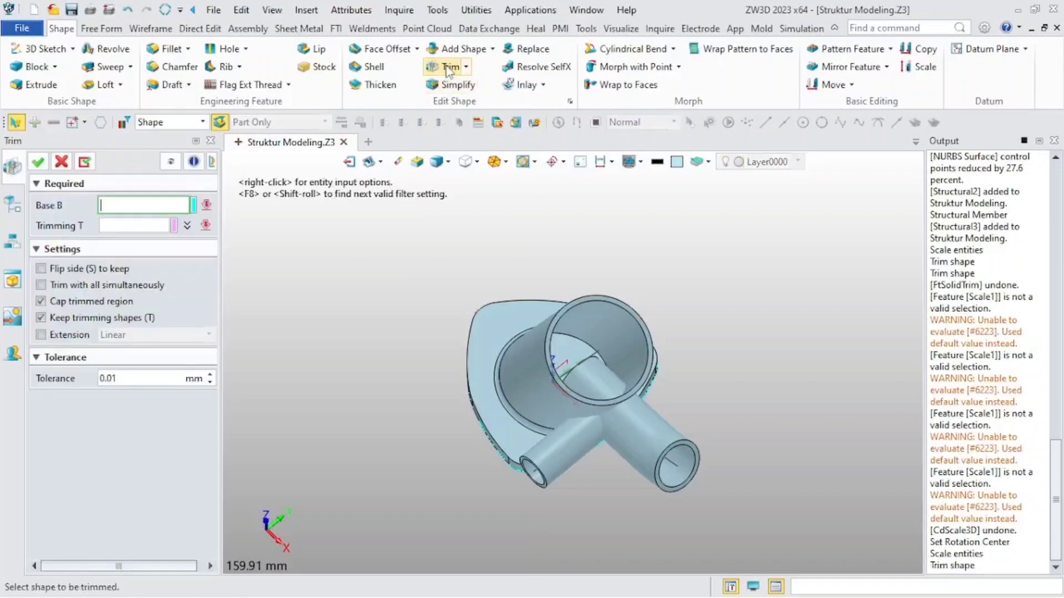
pyautogui.click(664, 447)
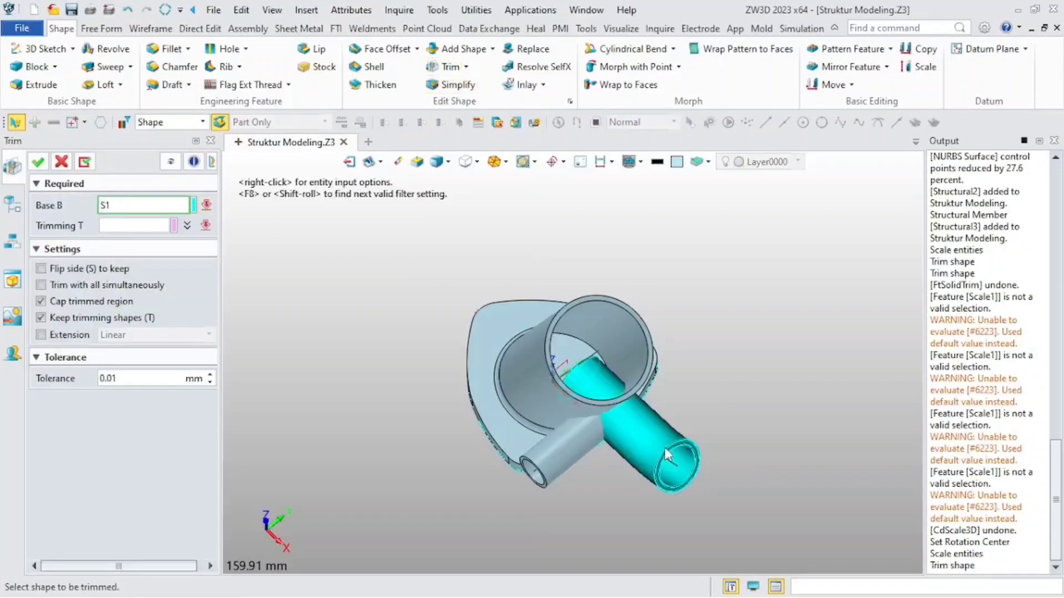
pyautogui.click(664, 447)
pyautogui.scroll(4, 654, 449)
pyautogui.click(649, 467)
pyautogui.scroll(5, 424, 511)
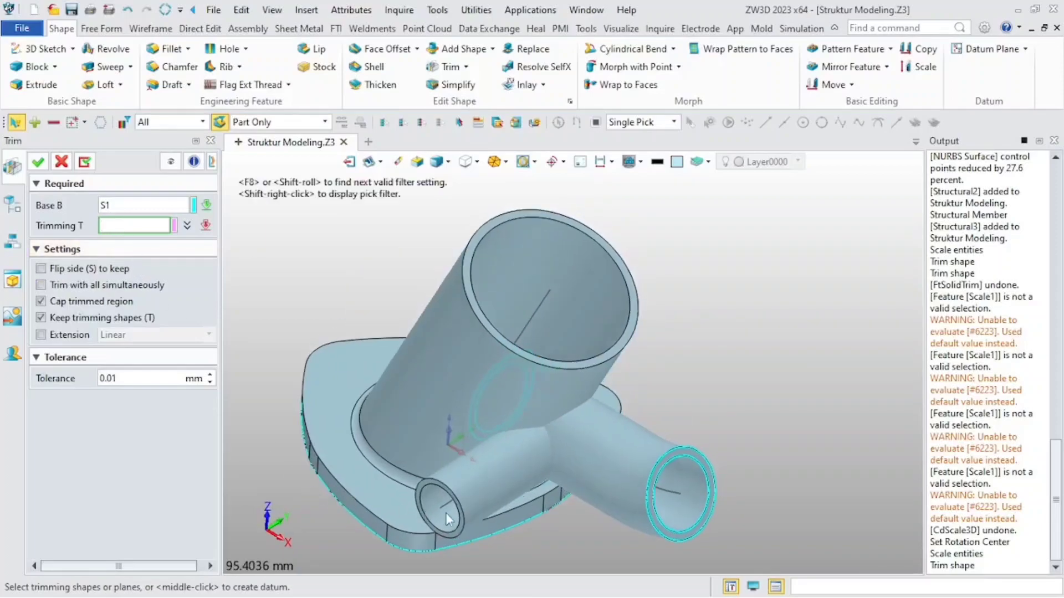
pyautogui.click(404, 523)
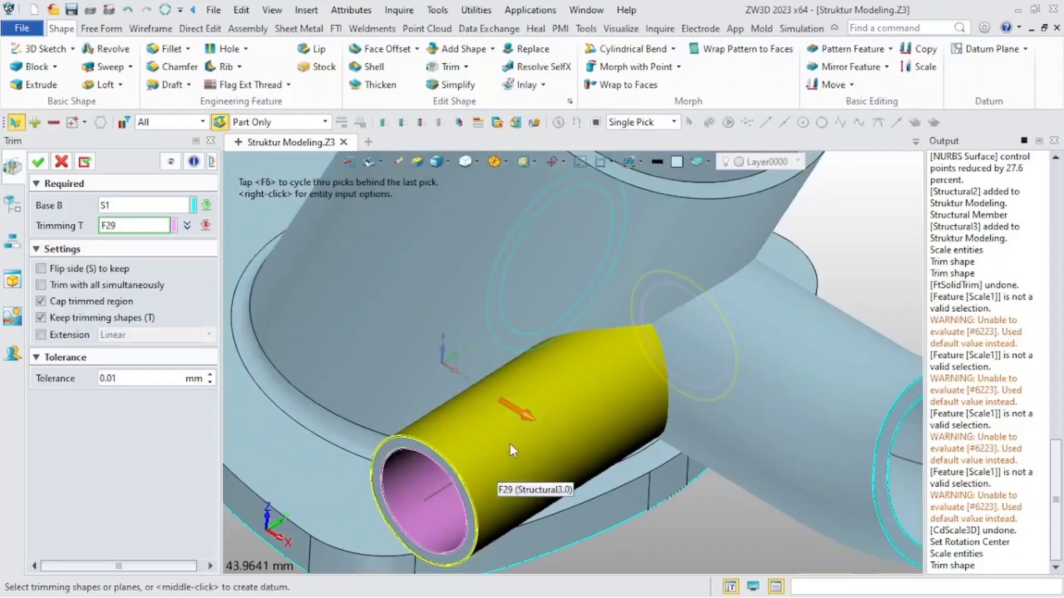
pyautogui.click(527, 416)
pyautogui.scroll(-5, 488, 383)
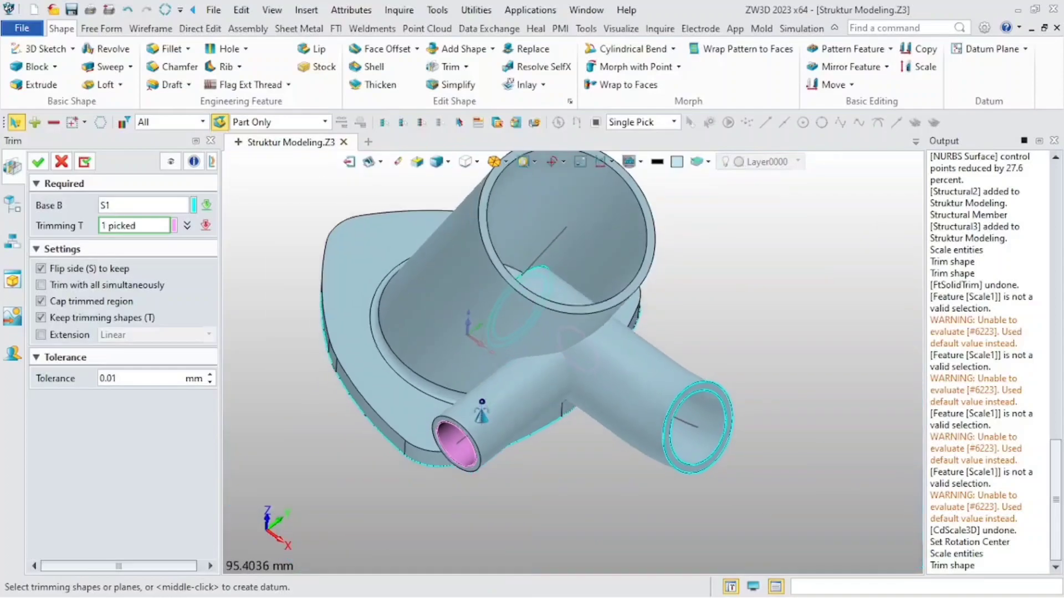
pyautogui.click(85, 162)
# - Trim the curved branch tube with the outer face of the inclined main tube, keeping the unflipped side
pyautogui.scroll(-2, 608, 355)
pyautogui.moveTo(607, 388); pyautogui.dragTo(649, 379, button='right')
pyautogui.scroll(5, 615, 342)
pyautogui.scroll(-6, 561, 337)
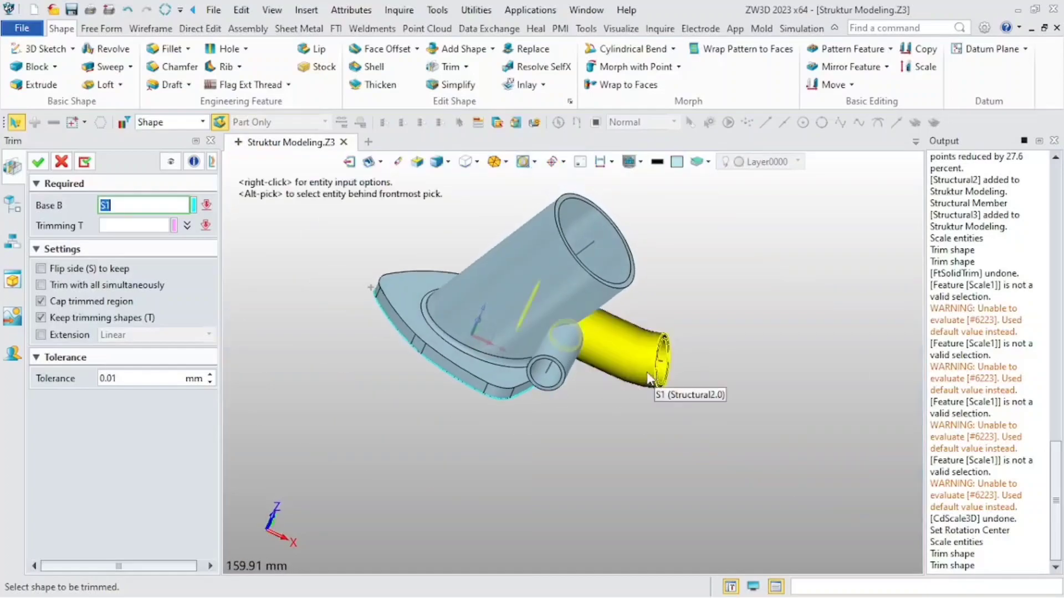
pyautogui.click(629, 363)
pyautogui.scroll(4, 632, 364)
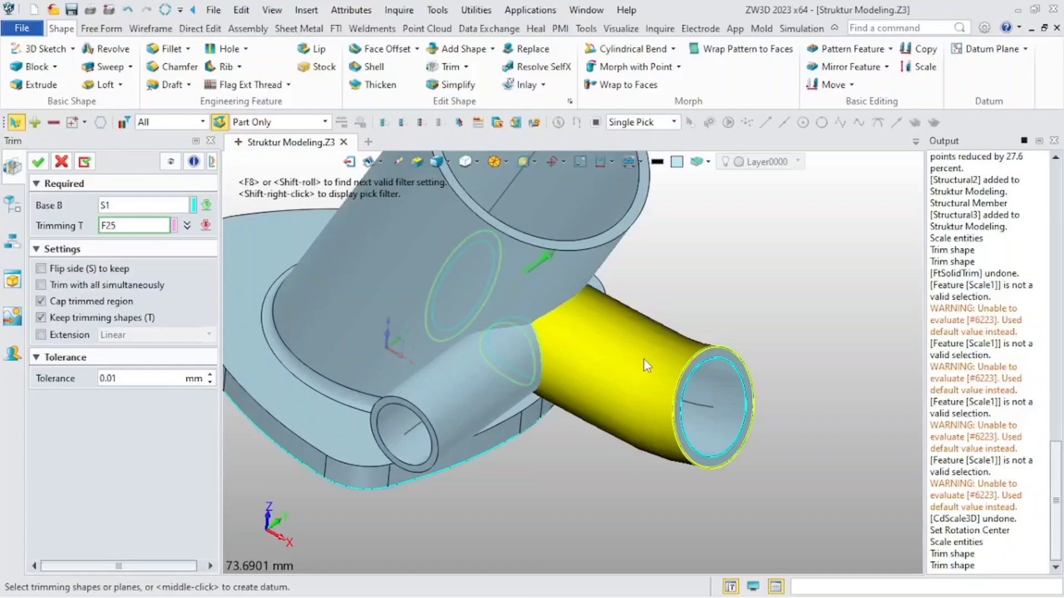
pyautogui.click(485, 279)
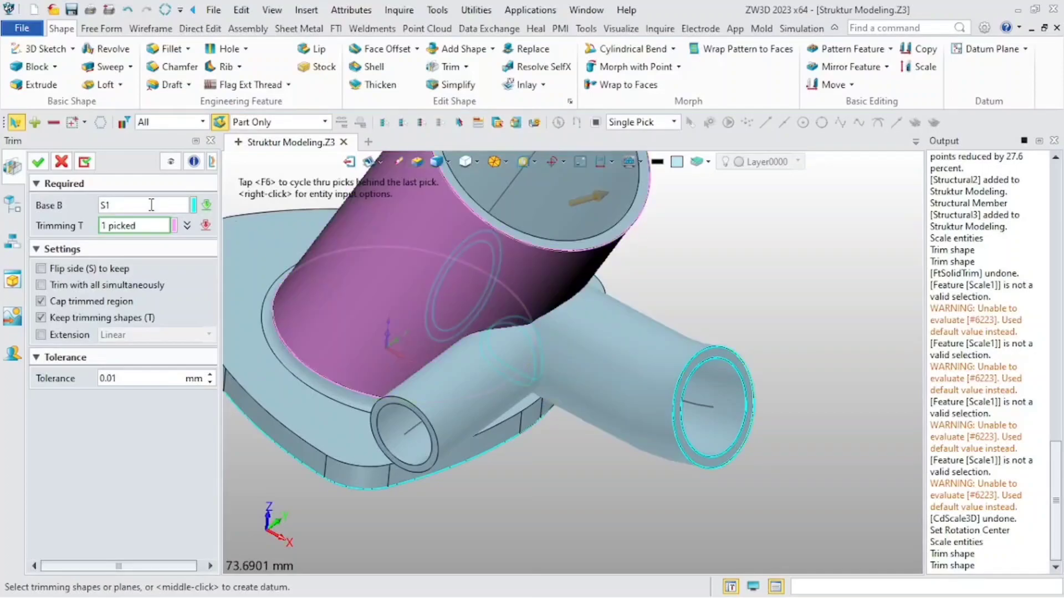
pyautogui.click(86, 164)
# - Try to trim the base and main tube body with the curved branch's inner face, flipping the side to keep
pyautogui.scroll(-2, 332, 222)
pyautogui.moveTo(333, 224); pyautogui.dragTo(349, 274, button='right')
pyautogui.scroll(-1, 350, 279)
pyautogui.moveTo(350, 279); pyautogui.dragTo(367, 325, button='middle')
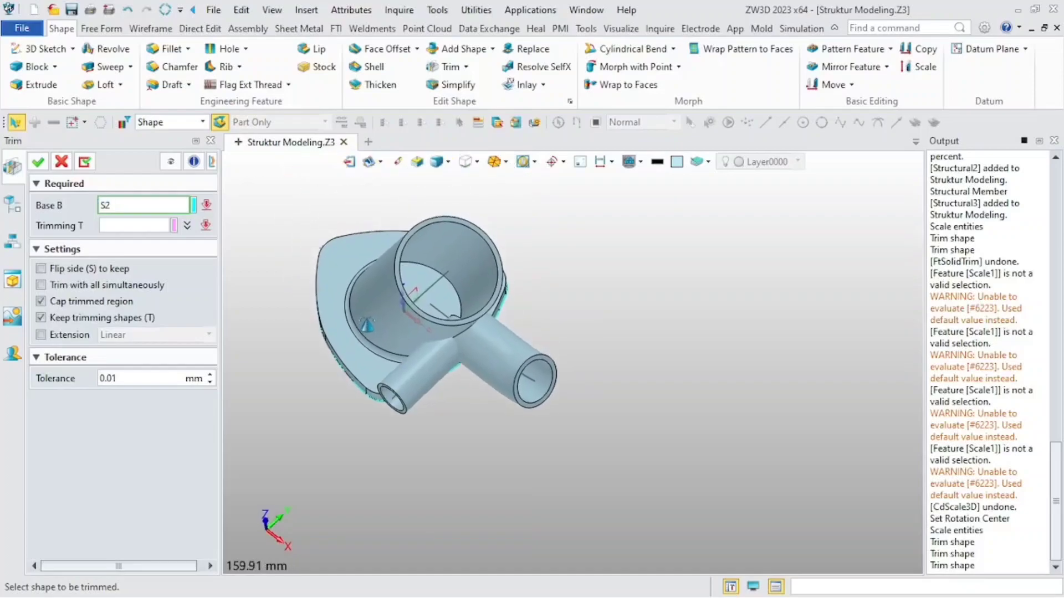
pyautogui.click(374, 313)
pyautogui.scroll(1, 374, 312)
pyautogui.moveTo(368, 321); pyautogui.dragTo(372, 283, button='right')
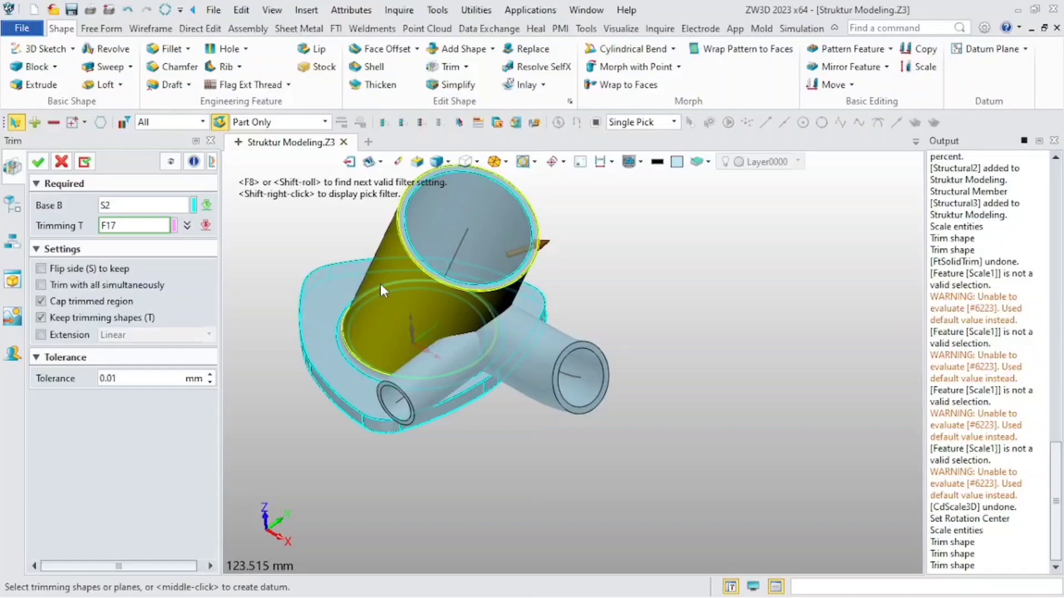
pyautogui.click(587, 360)
pyautogui.scroll(3, 595, 338)
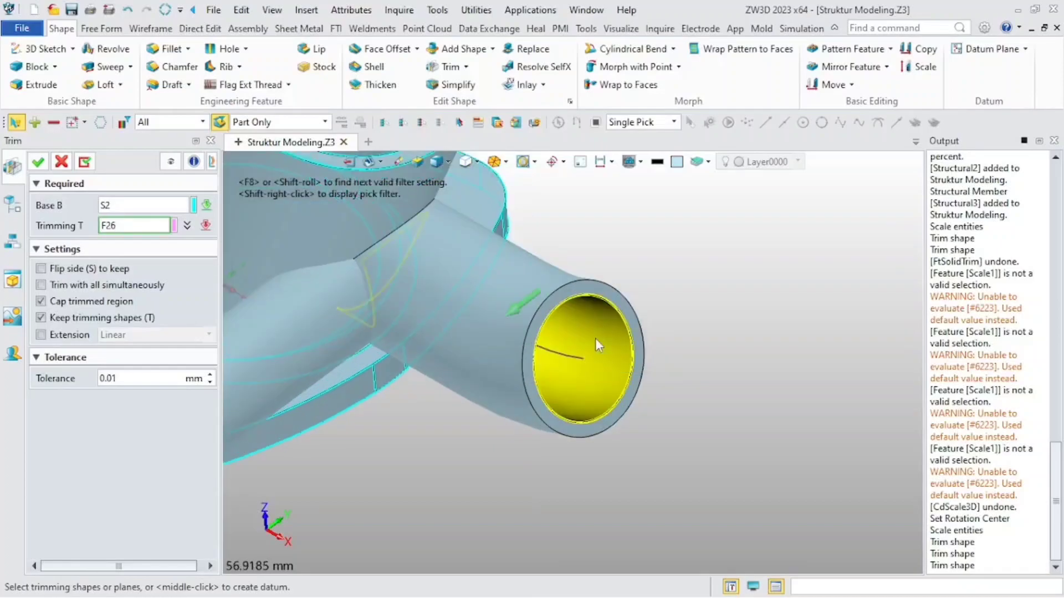
pyautogui.click(595, 338)
pyautogui.click(510, 314)
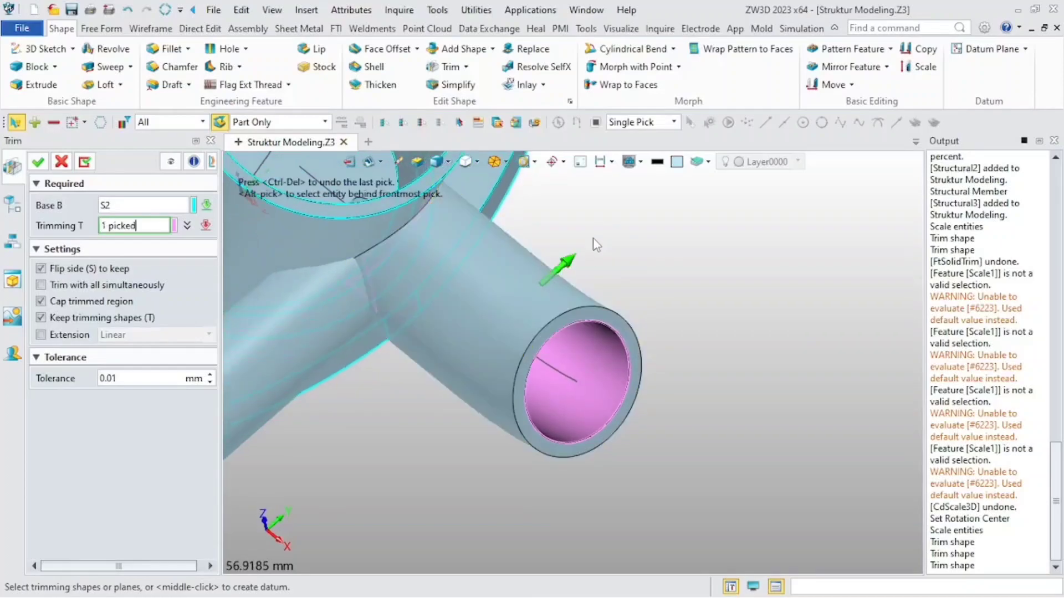
pyautogui.scroll(-3, 468, 297)
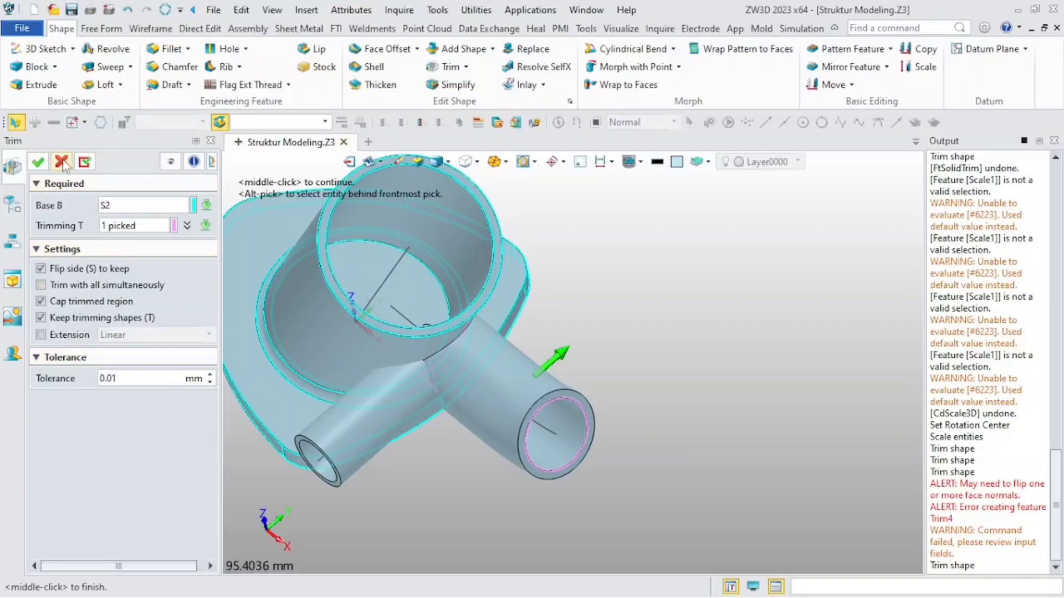
pyautogui.click(84, 161)
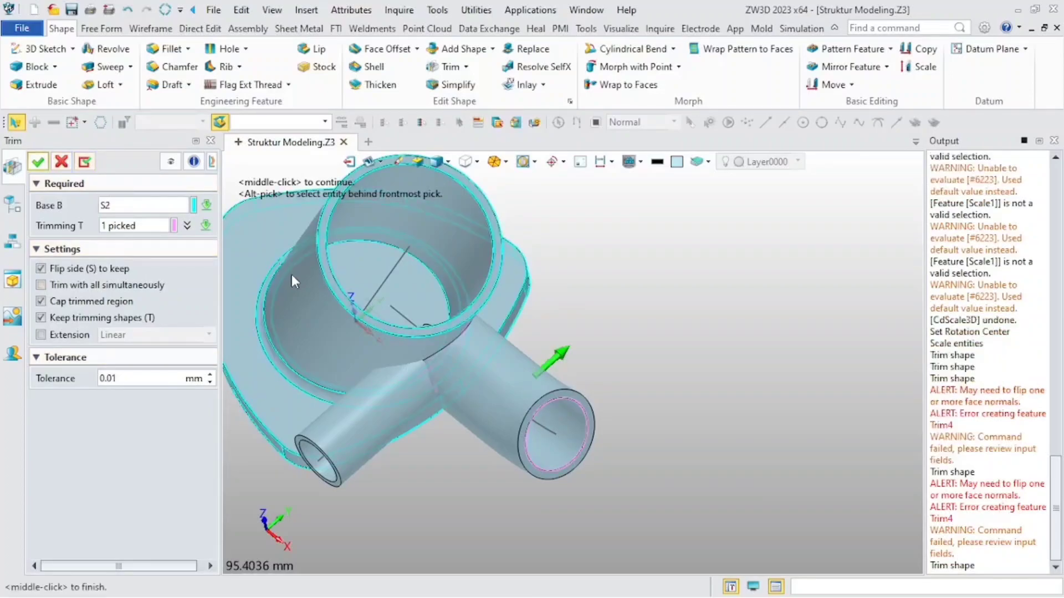
# - Enable linear extension for the main body trim by the curved branch's inner face and complete it
pyautogui.click(40, 335)
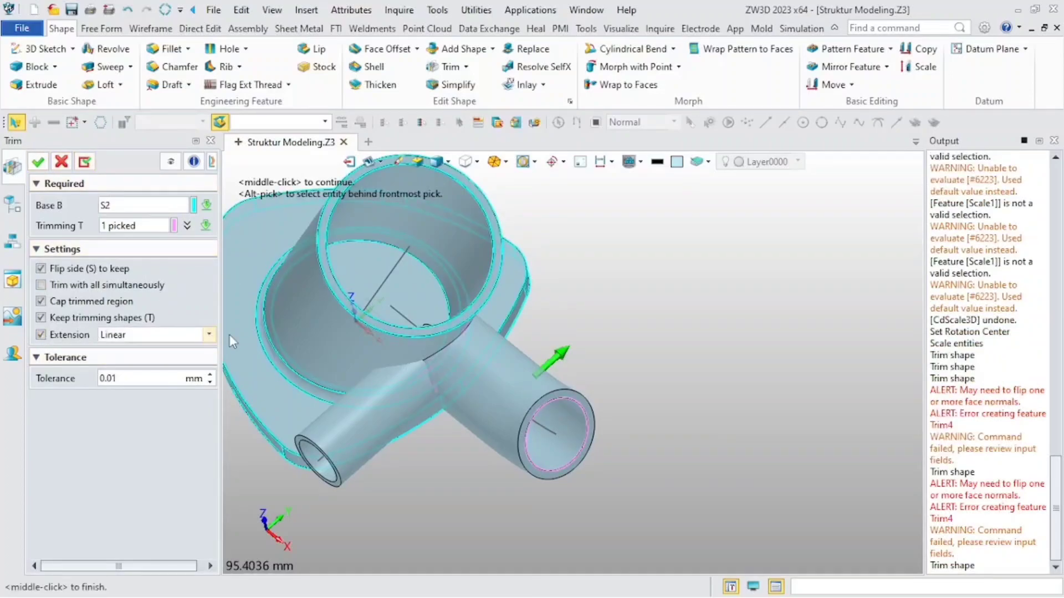
pyautogui.click(84, 165)
pyautogui.scroll(-3, 358, 363)
pyautogui.moveTo(358, 363)
pyautogui.mouseDown(button='right')
pyautogui.moveTo(382, 359)
pyautogui.moveTo(357, 359)
pyautogui.mouseUp(button='right')
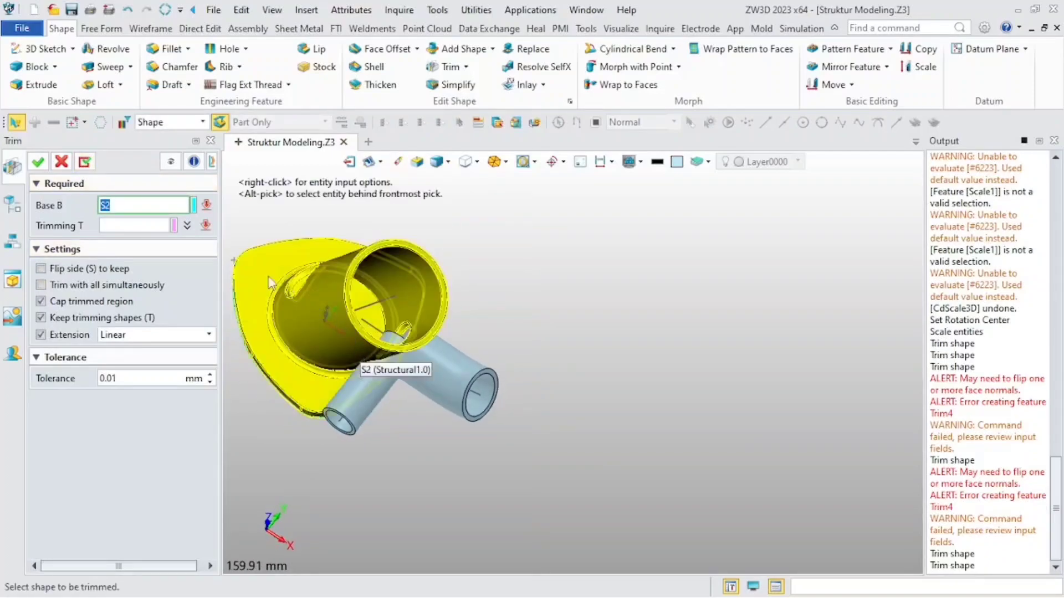
pyautogui.click(37, 164)
# - Remove the unwanted opening in the main tube's wall opposite the branches with Simplify, using a 0.01 mm tolerance
pyautogui.moveTo(320, 302); pyautogui.dragTo(376, 346, button='middle')
pyautogui.scroll(-2, 390, 392)
pyautogui.moveTo(390, 391); pyautogui.dragTo(401, 369, button='right')
pyautogui.scroll(4, 339, 327)
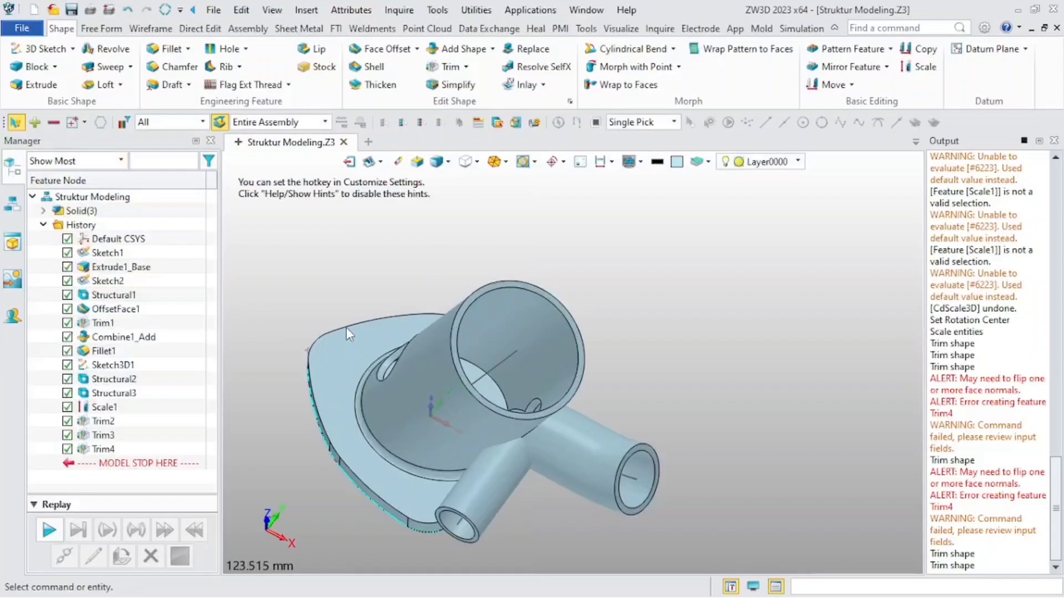
pyautogui.click(439, 92)
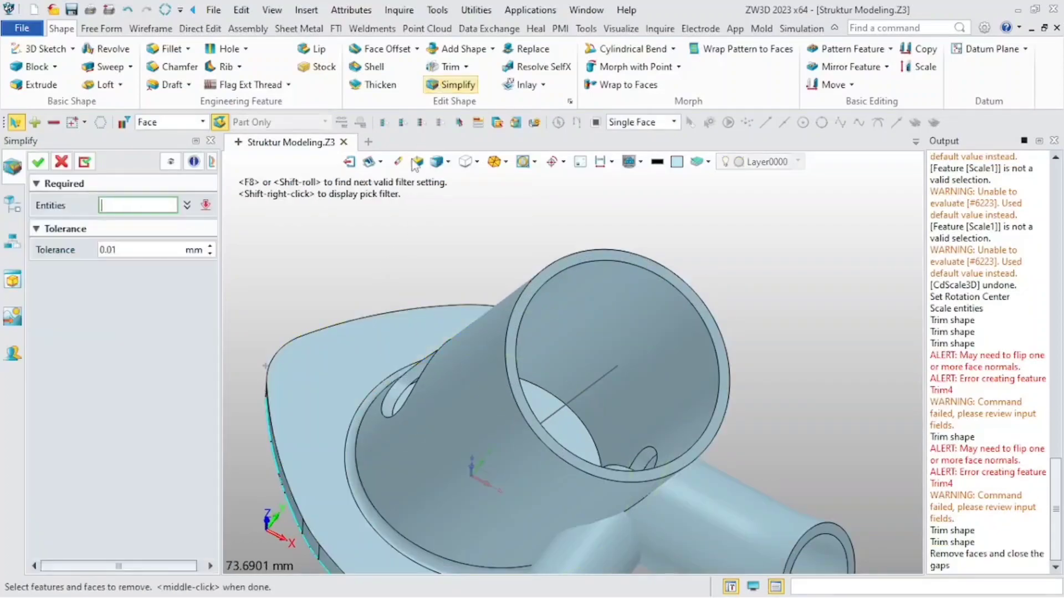
pyautogui.click(407, 377)
pyautogui.scroll(1, 345, 441)
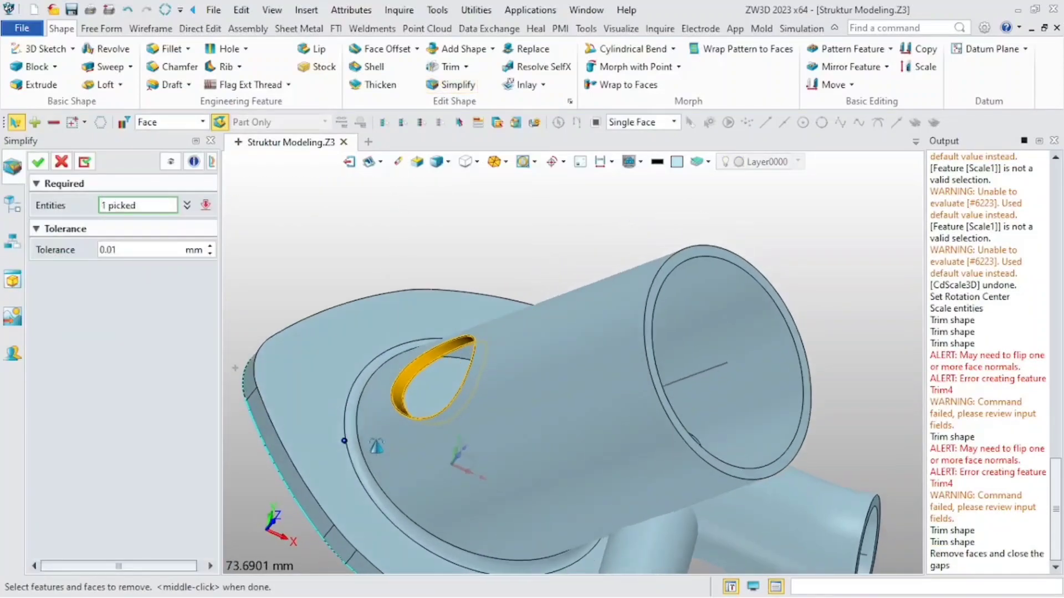
pyautogui.click(37, 162)
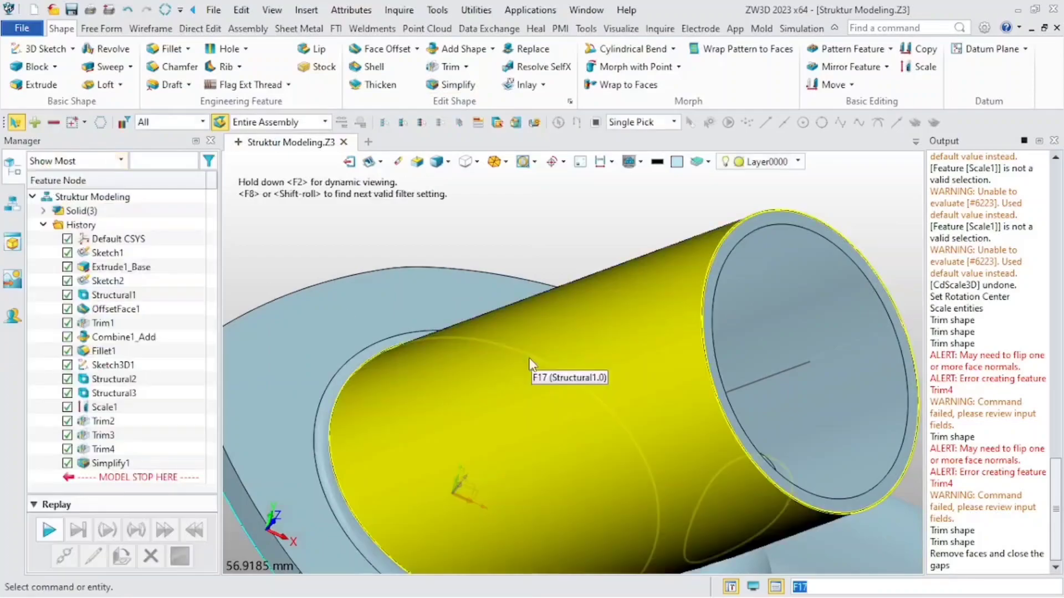
# - Trim the base and main tube body with the straight branch's inner face, flipping the side to keep and using linear extension
pyautogui.scroll(-5, 513, 382)
pyautogui.moveTo(506, 403); pyautogui.dragTo(469, 400, button='right')
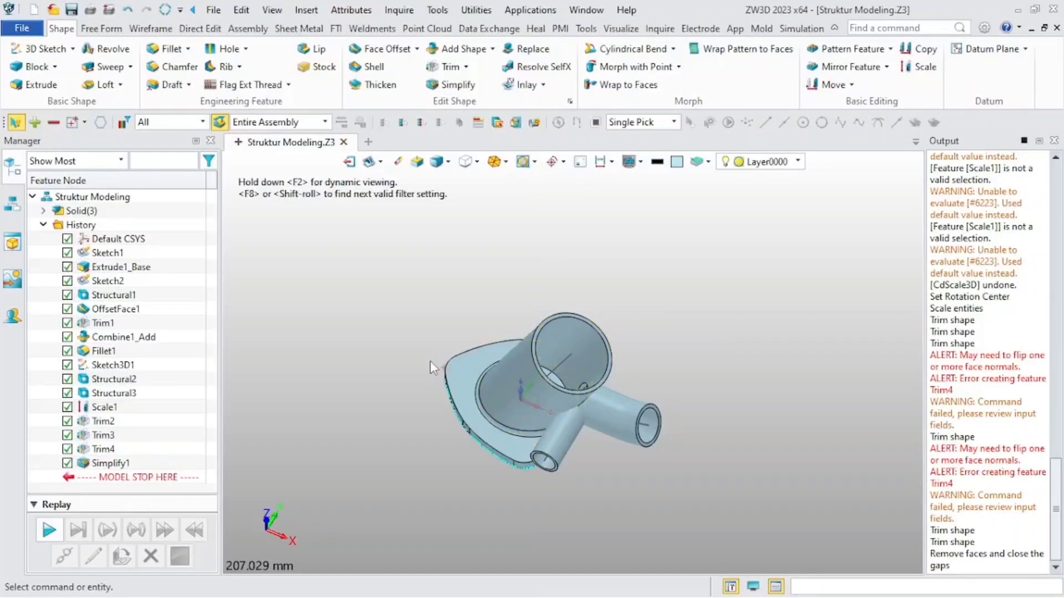
pyautogui.click(449, 67)
pyautogui.click(513, 394)
pyautogui.scroll(3, 578, 481)
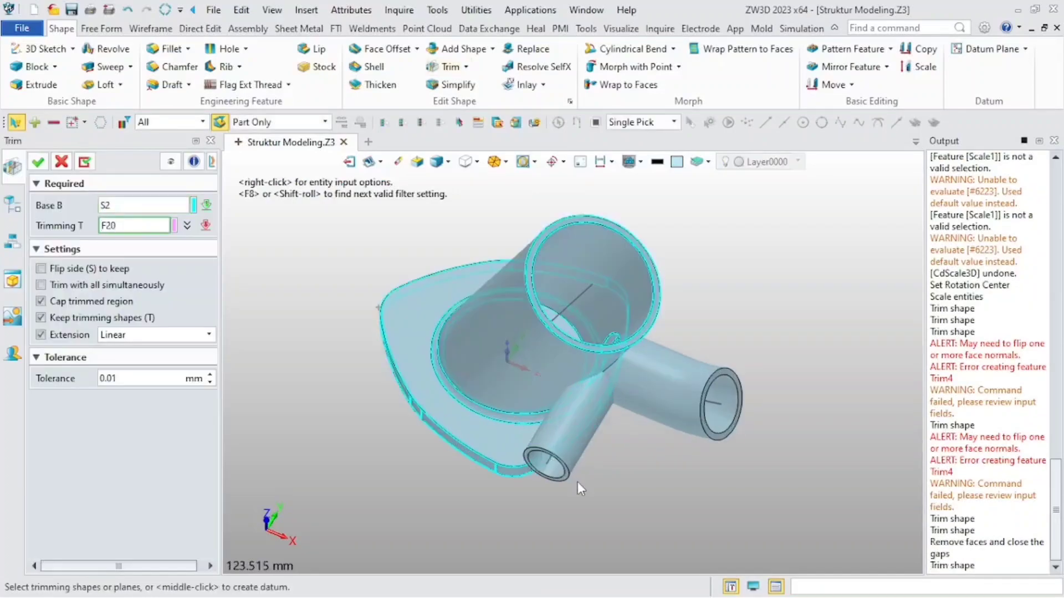
pyautogui.scroll(4, 546, 470)
pyautogui.click(545, 467)
pyautogui.click(594, 353)
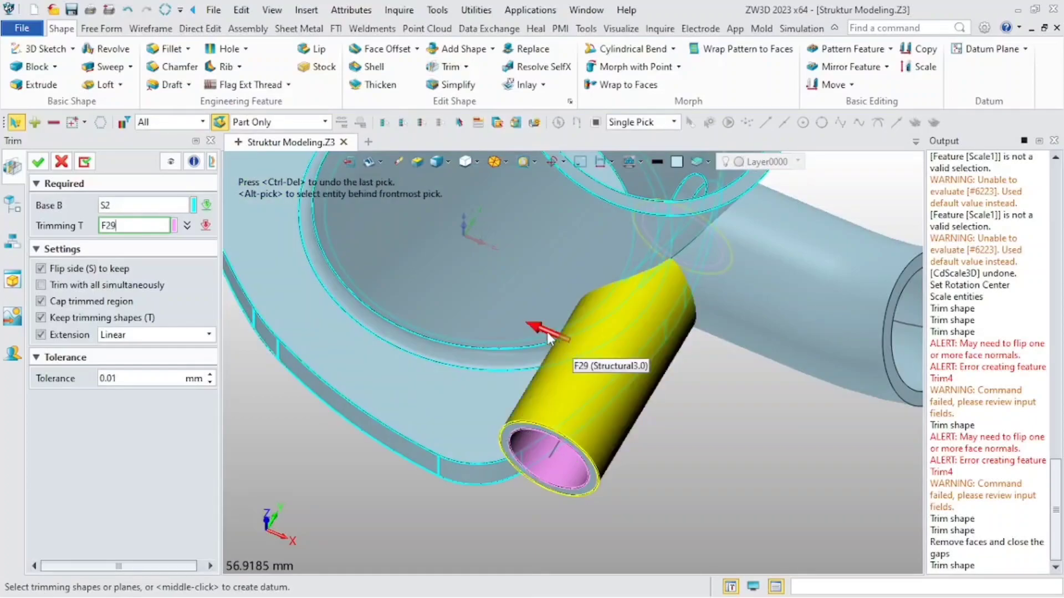
pyautogui.click(84, 162)
# - Reopen the straight-branch bore trim and reapply it with the flipped side and linear extension
pyautogui.scroll(-2, 420, 313)
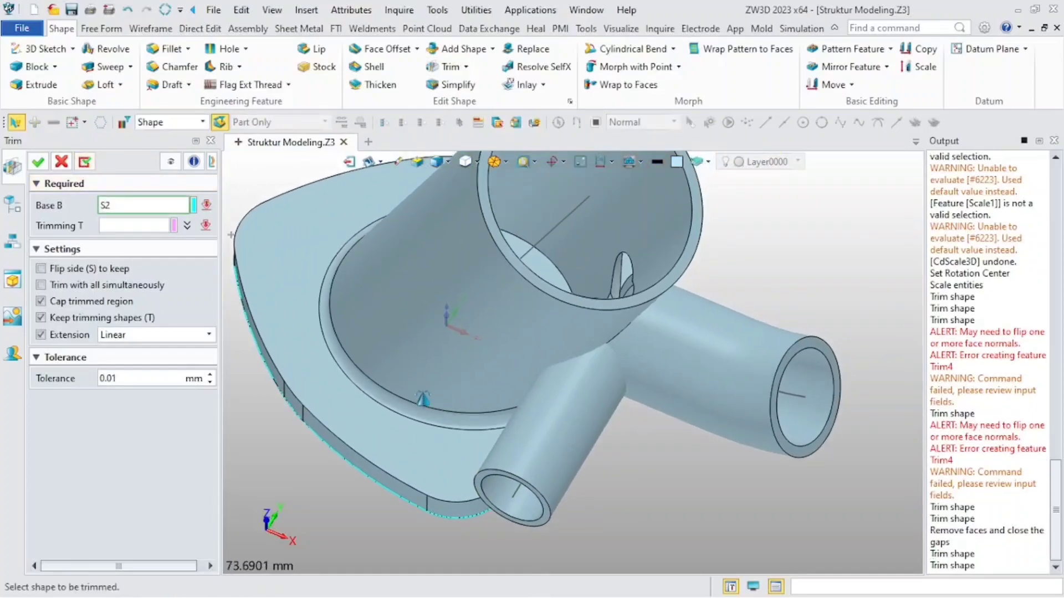
pyautogui.scroll(2, 553, 301)
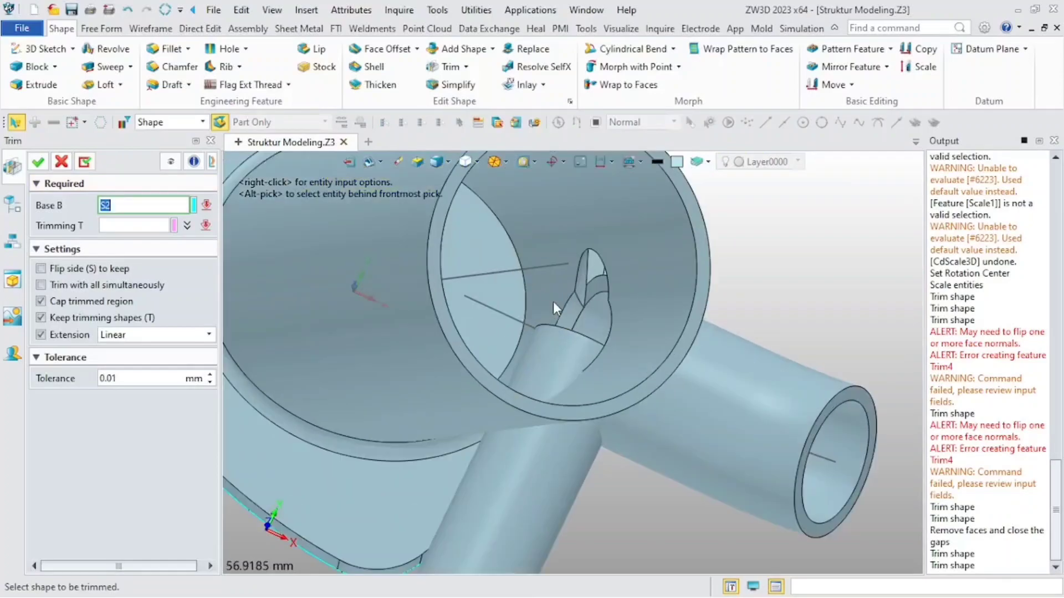
pyautogui.click(62, 163)
pyautogui.doubleClick(106, 459)
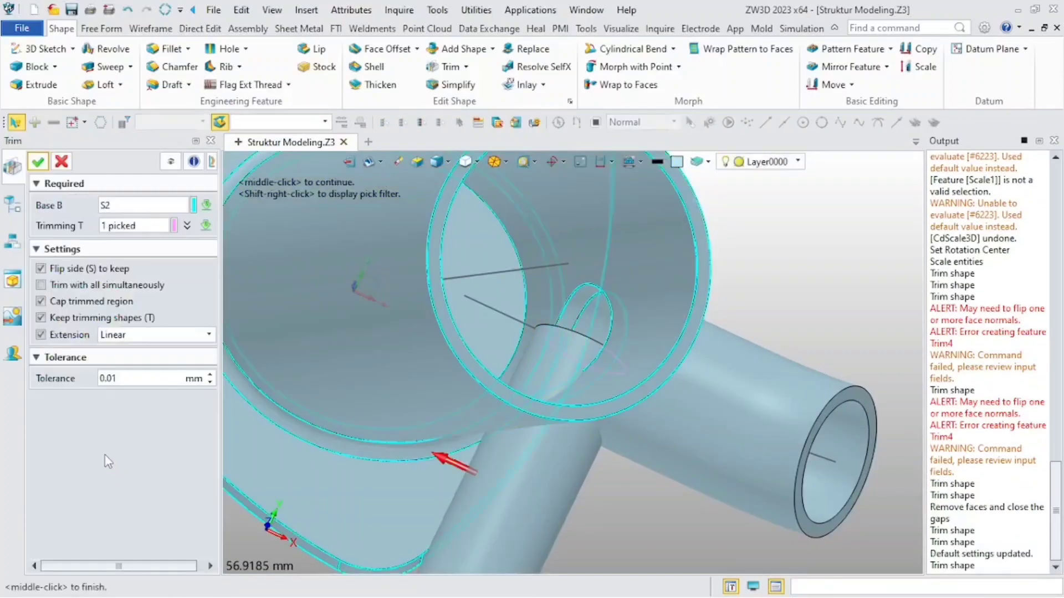
pyautogui.click(38, 162)
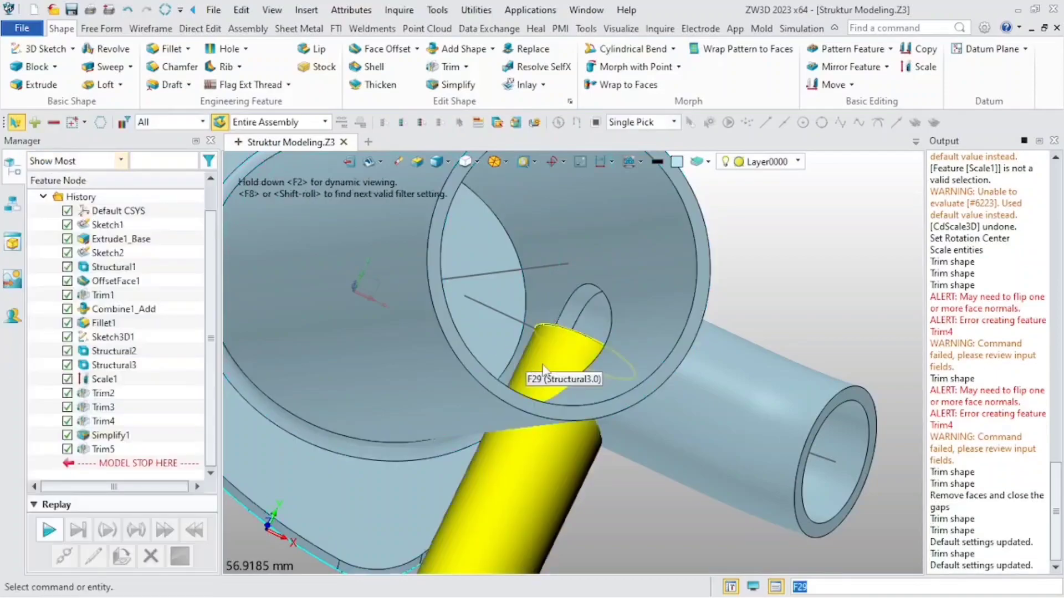
# - Try to trim the straight branch tube with the outer faces of the curved branch and the main tube, without extension
pyautogui.scroll(-2, 568, 328)
pyautogui.moveTo(451, 456); pyautogui.dragTo(443, 399, button='right')
pyautogui.click(443, 66)
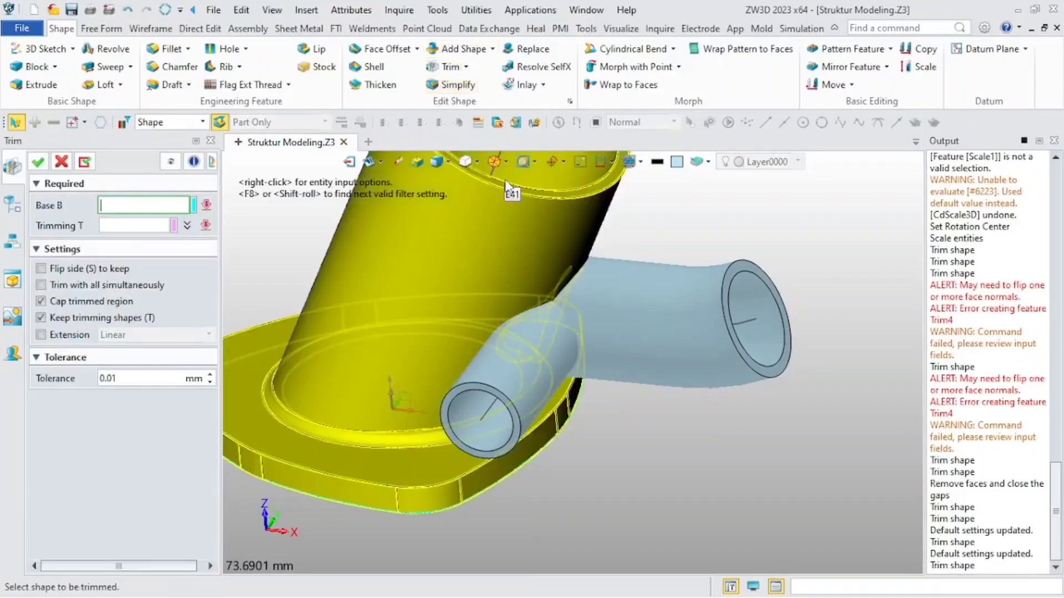
pyautogui.click(503, 387)
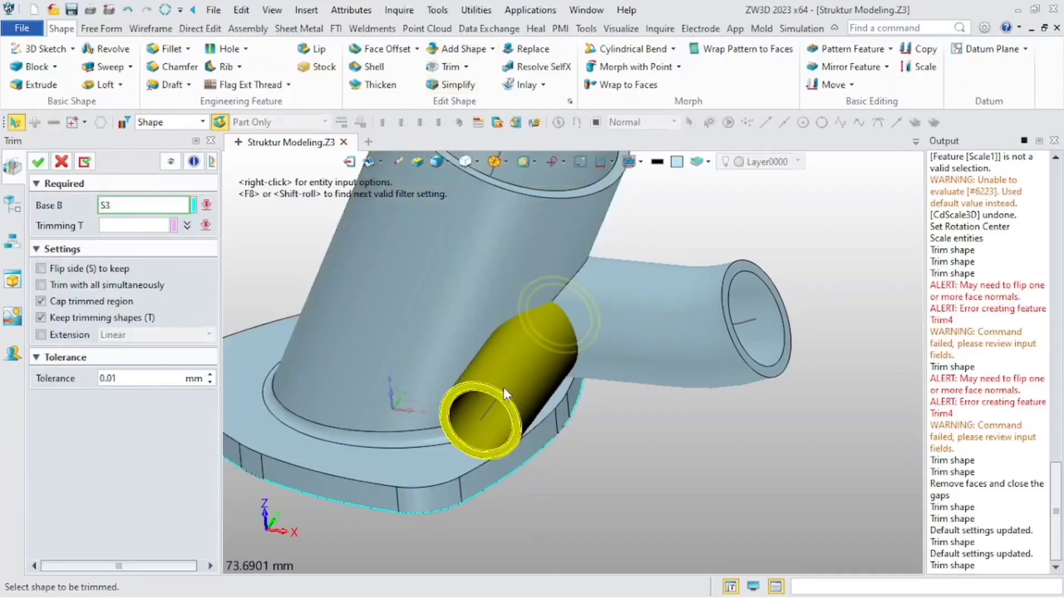
pyautogui.click(660, 387)
pyautogui.click(443, 278)
pyautogui.moveTo(443, 278); pyautogui.dragTo(361, 303, button='middle')
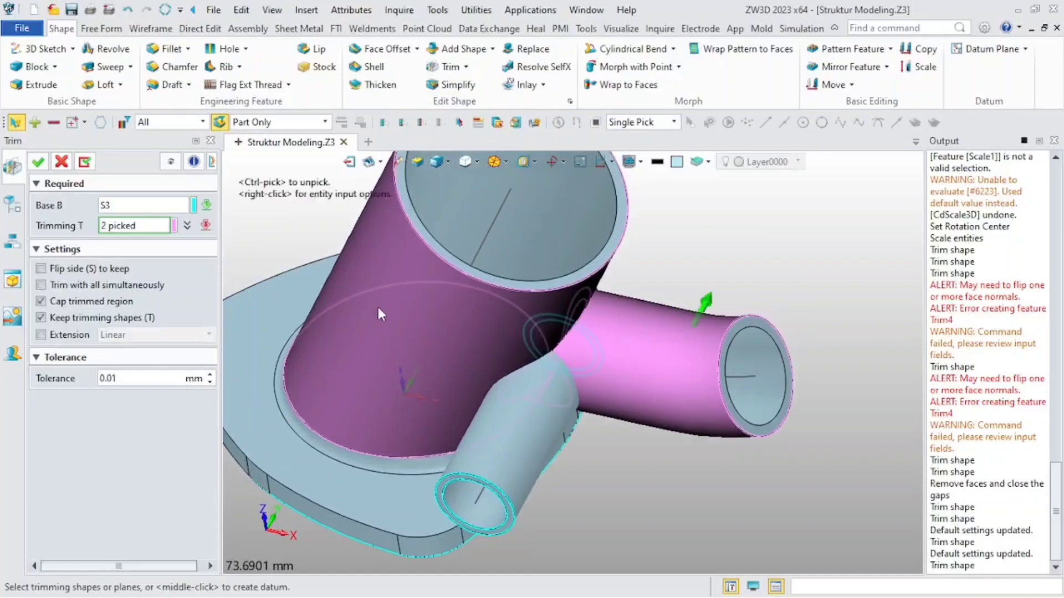
pyautogui.click(38, 162)
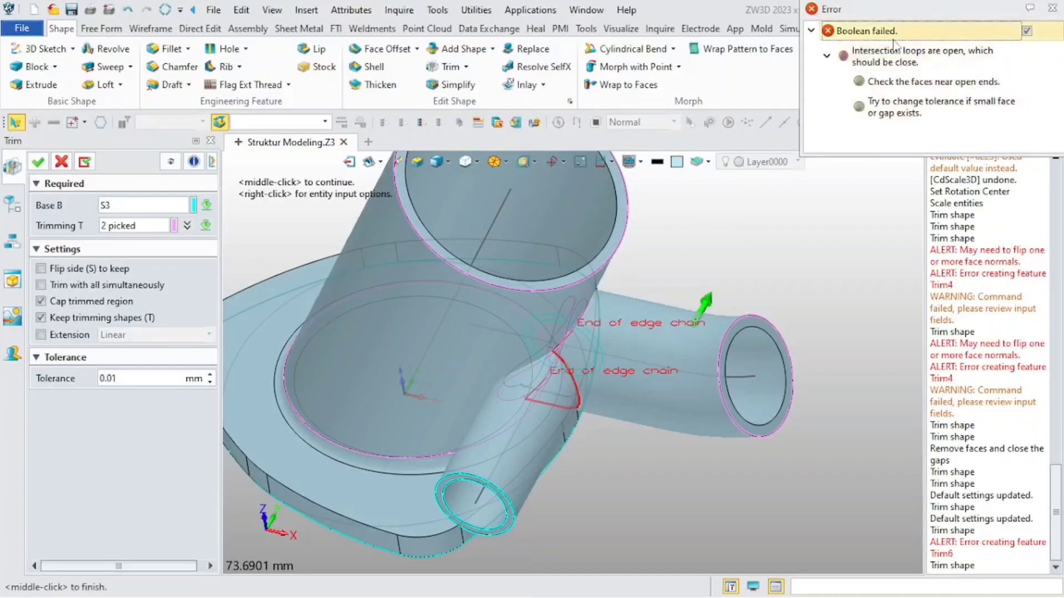
# - Enable linear extension for the straight branch tube's trim and complete it
pyautogui.click(42, 335)
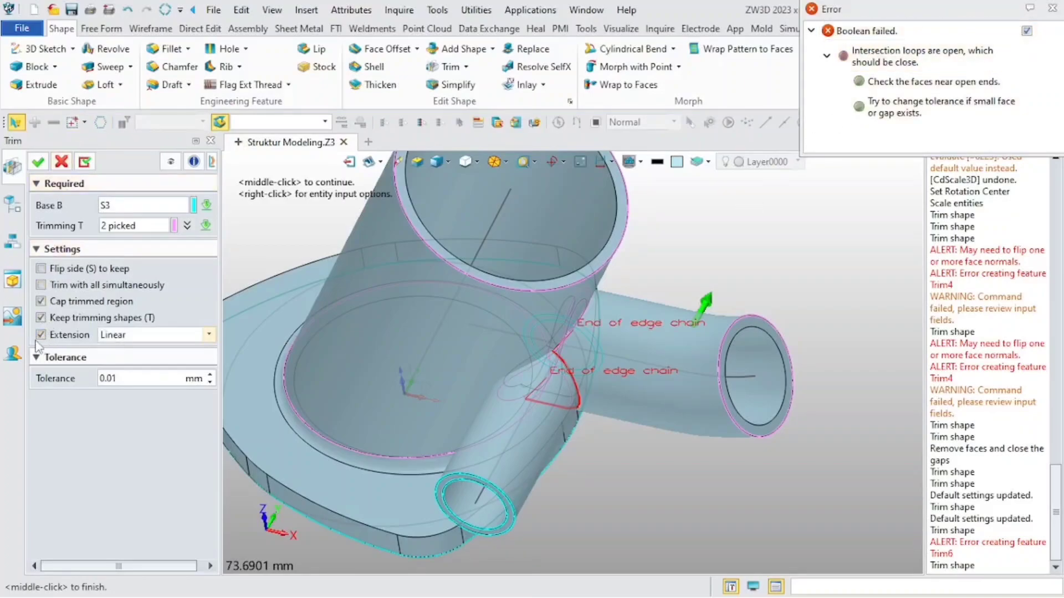
pyautogui.click(38, 161)
pyautogui.scroll(-3, 420, 322)
pyautogui.moveTo(420, 324); pyautogui.dragTo(586, 431, button='middle')
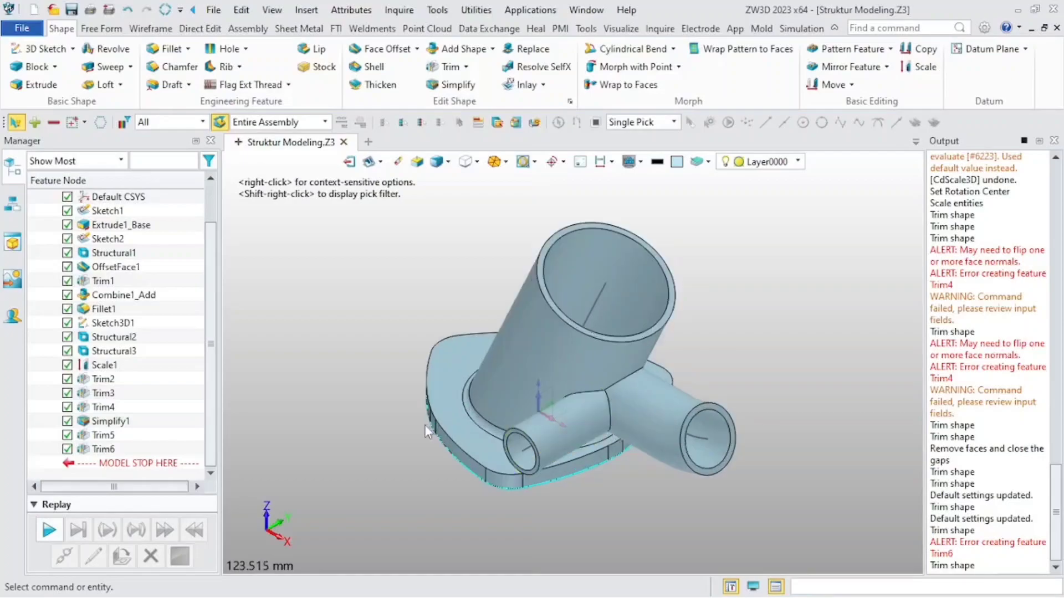
pyautogui.scroll(-2, 424, 424)
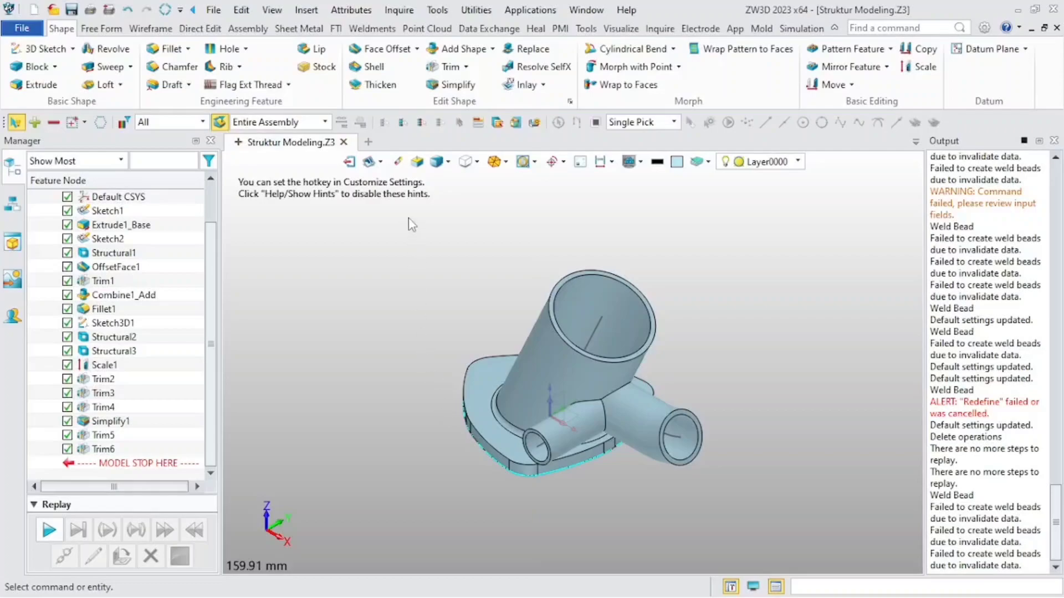
# - Set up a weld bead of 1.5 mm radius between the outer faces of the curved branch and the main tube
pyautogui.click(383, 30)
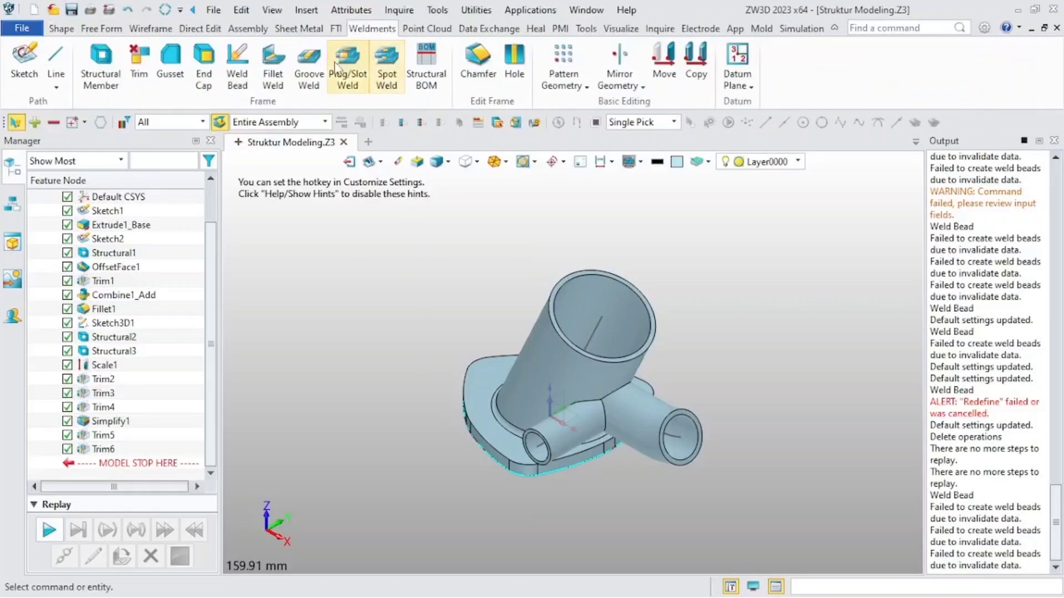
pyautogui.click(238, 88)
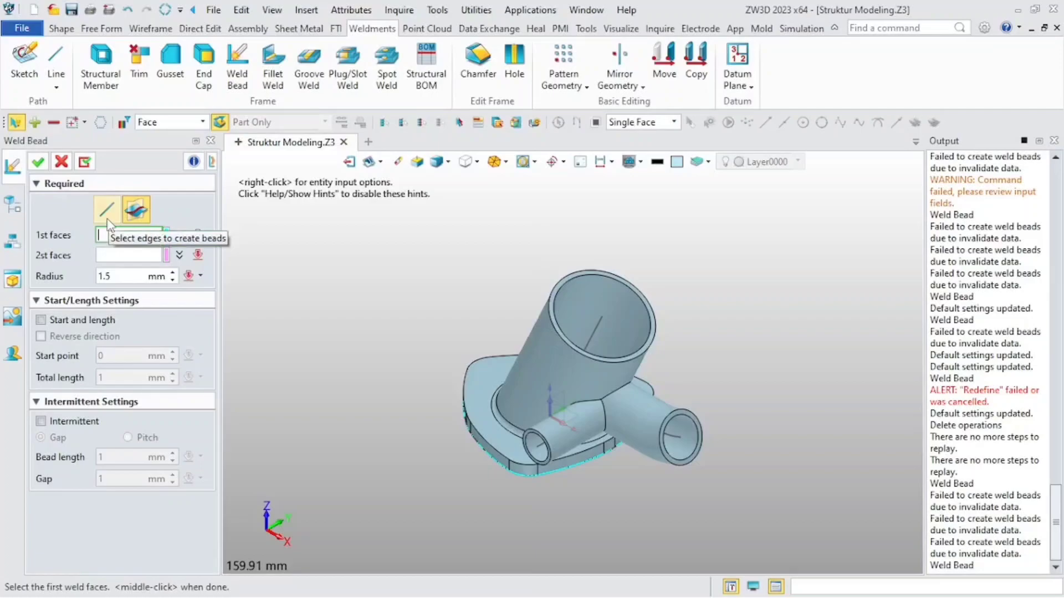
pyautogui.click(576, 416)
pyautogui.scroll(3, 641, 404)
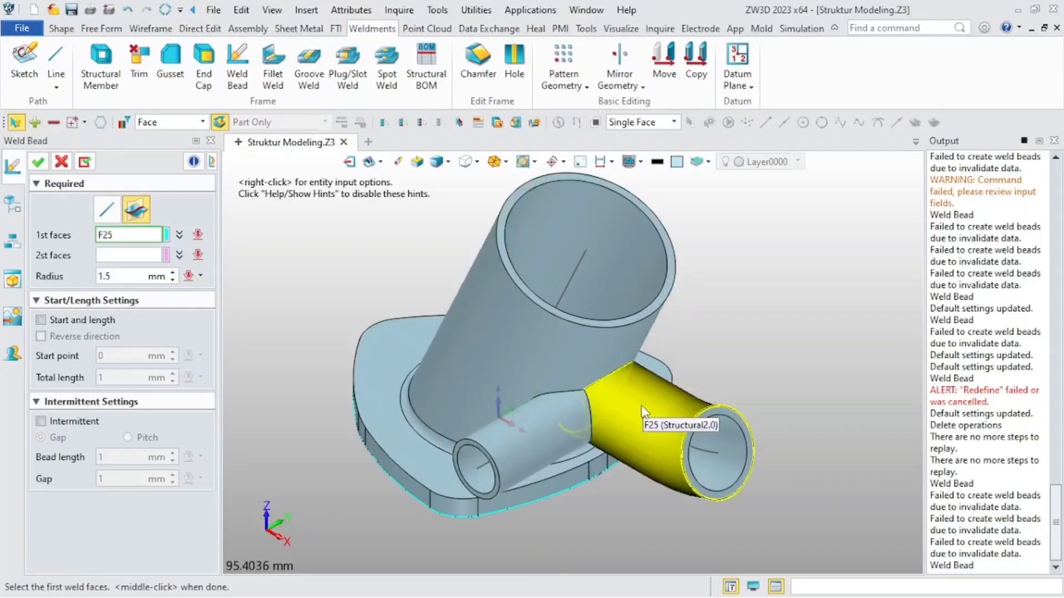
pyautogui.click(642, 406)
pyautogui.click(117, 255)
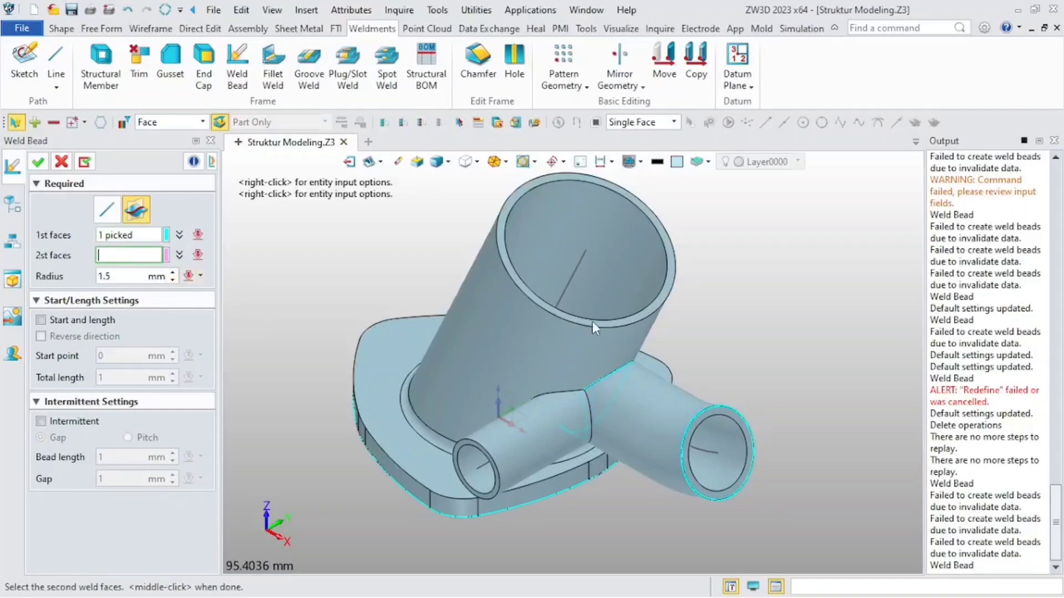
pyautogui.click(533, 338)
pyautogui.moveTo(492, 336); pyautogui.dragTo(490, 315, button='right')
pyautogui.click(134, 275)
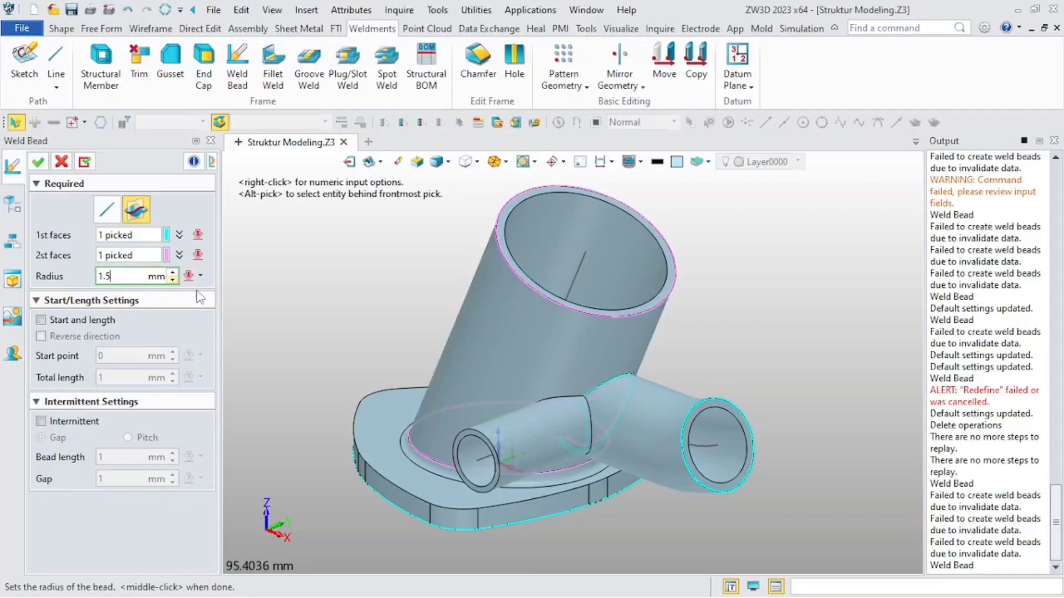
# - Limit the weld bead to a 7.5 mm start point and a 55 mm total length
pyautogui.scroll(4, 623, 414)
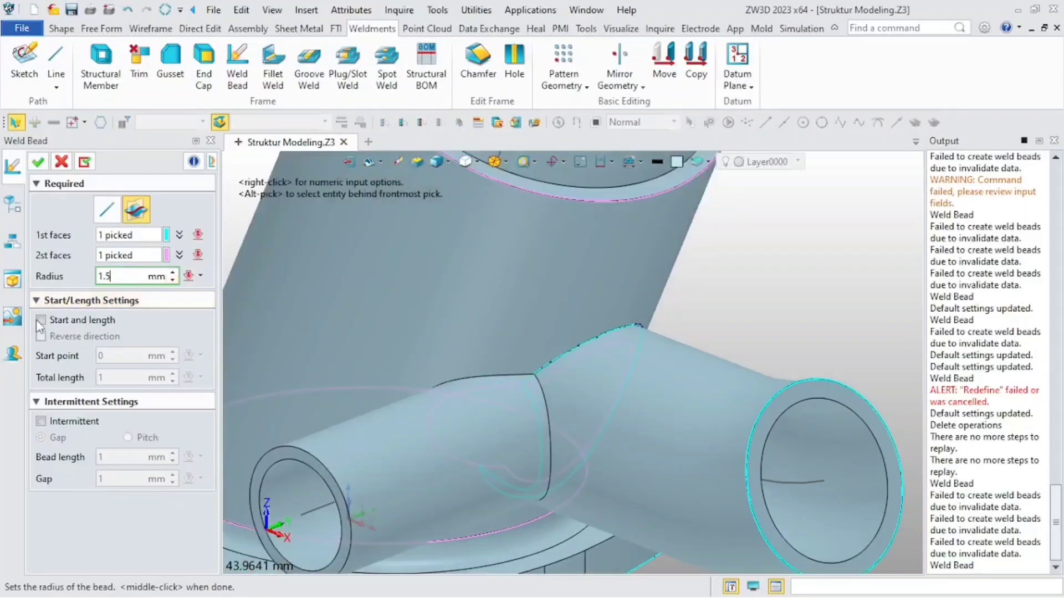
pyautogui.click(40, 320)
pyautogui.scroll(-5, 405, 372)
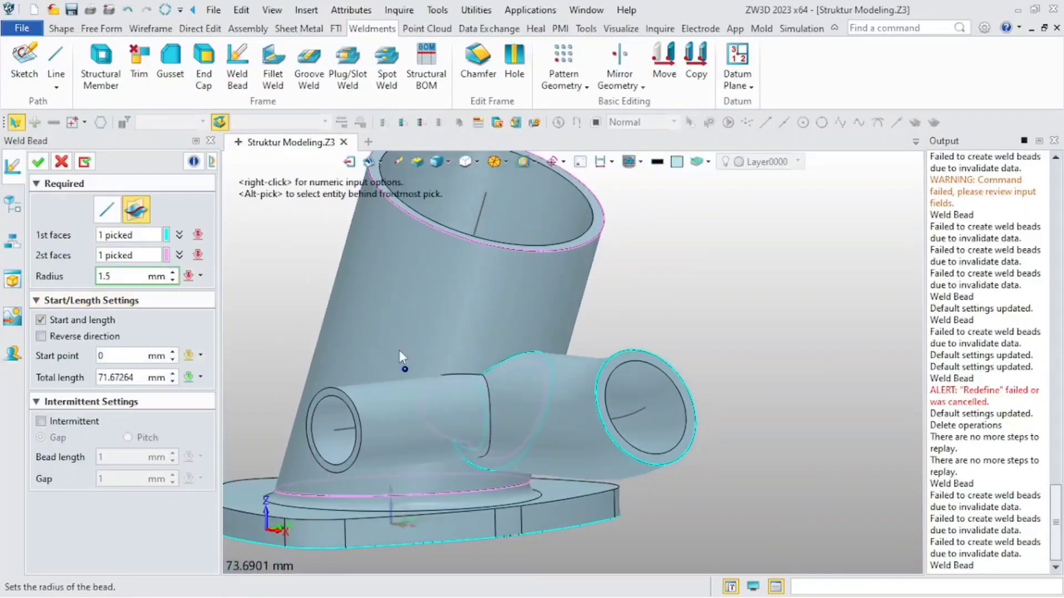
pyautogui.click(128, 359)
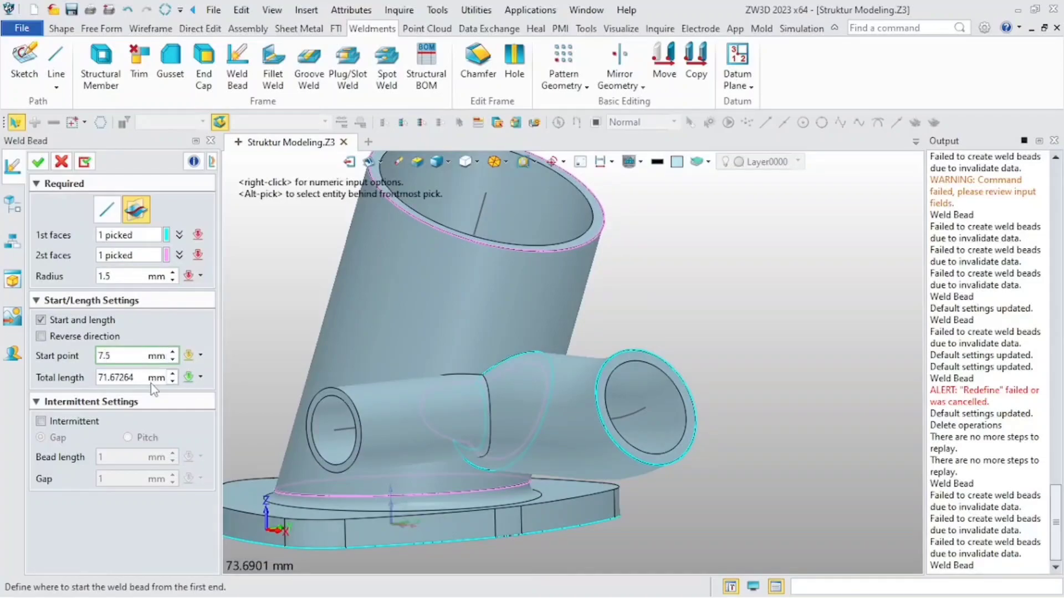
pyautogui.doubleClick(142, 379)
pyautogui.press('BackSpace')
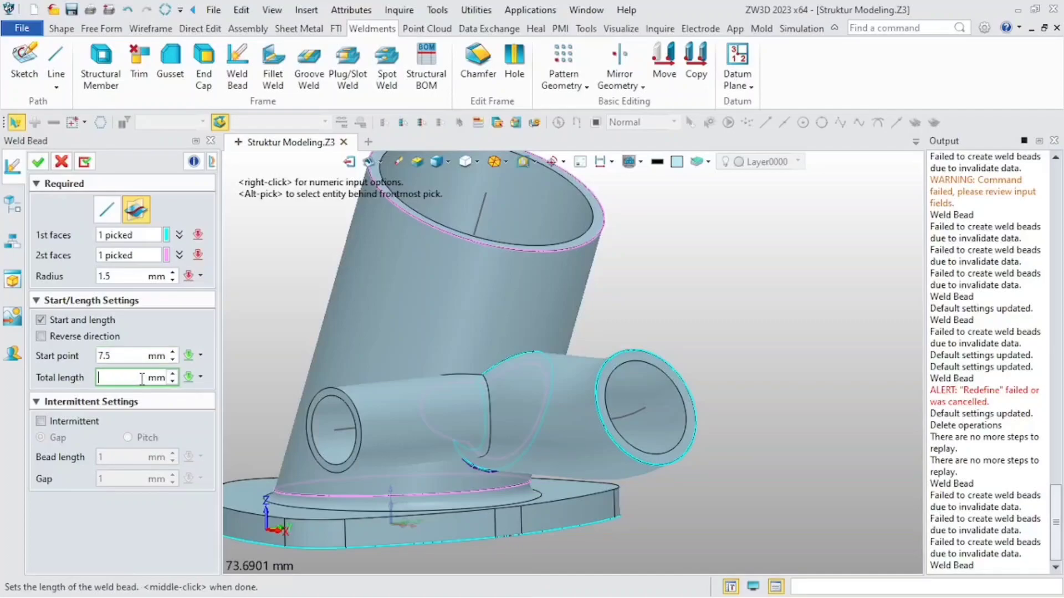
pyautogui.click(124, 358)
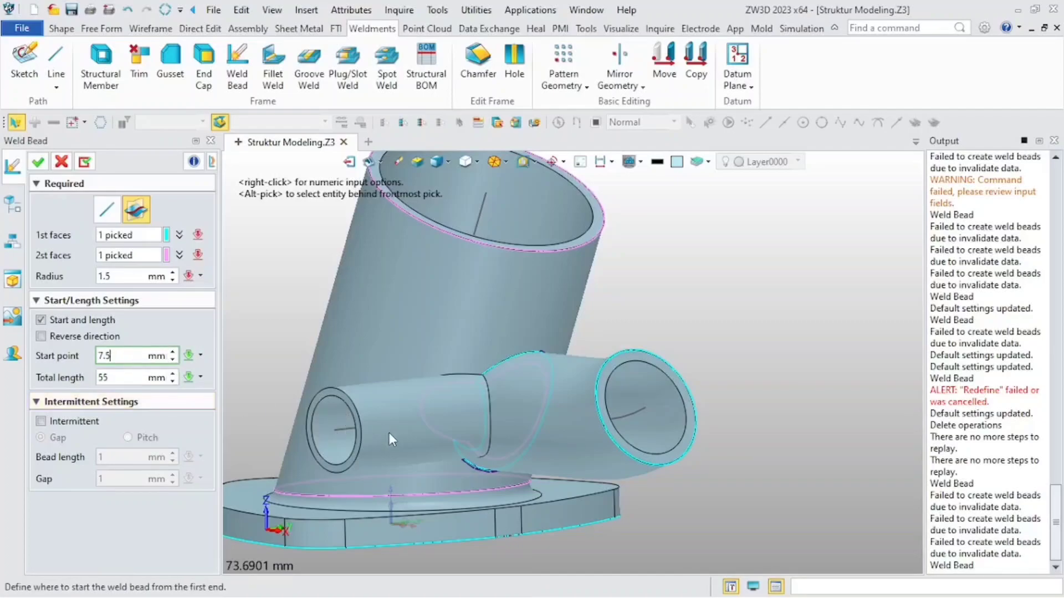
# - Reverse the direction of the weld bead around the curved branch
pyautogui.scroll(2, 507, 402)
pyautogui.scroll(-1, 515, 378)
pyautogui.moveTo(515, 379); pyautogui.dragTo(493, 363, button='right')
pyautogui.scroll(2, 515, 399)
pyautogui.moveTo(121, 356); pyautogui.dragTo(82, 352)
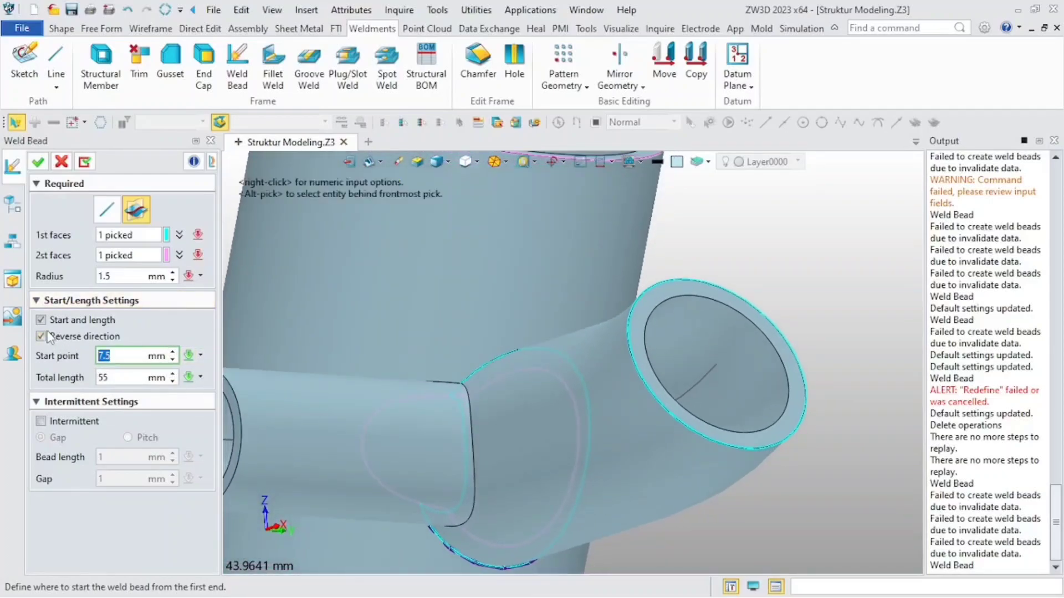
# - Try intermittent welding with a 2 mm bead length, switching the spacing from gap to pitch, and disable it again
pyautogui.click(75, 425)
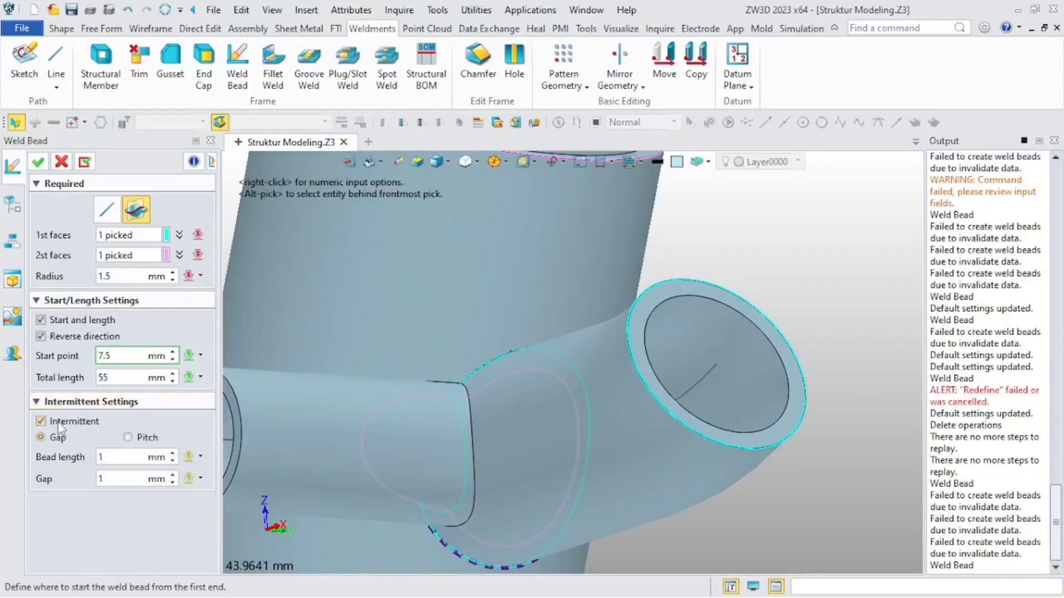
pyautogui.moveTo(501, 457); pyautogui.dragTo(464, 397, button='right')
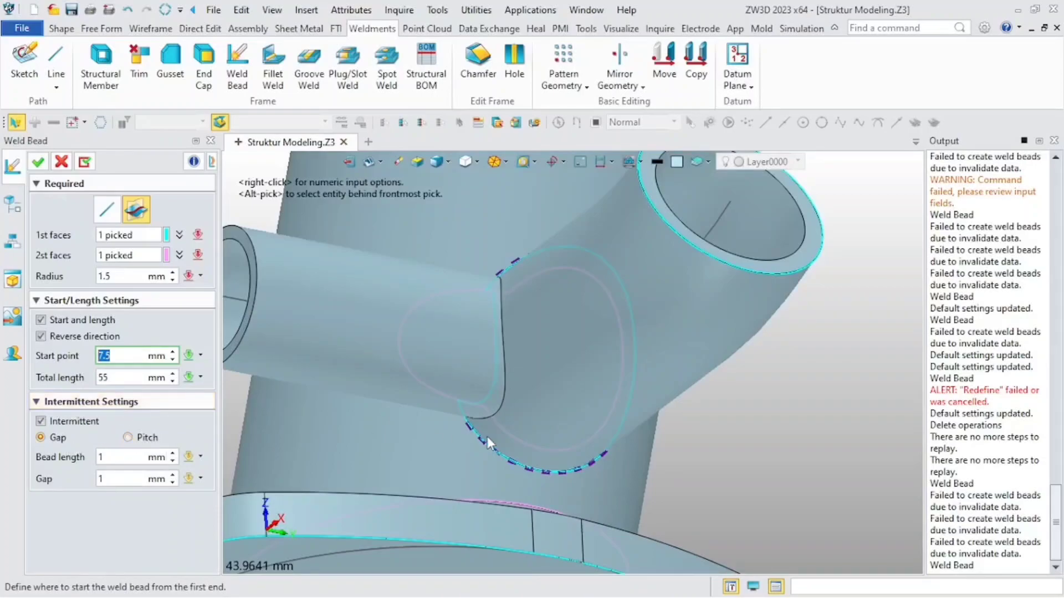
pyautogui.scroll(5, 487, 437)
pyautogui.click(172, 454)
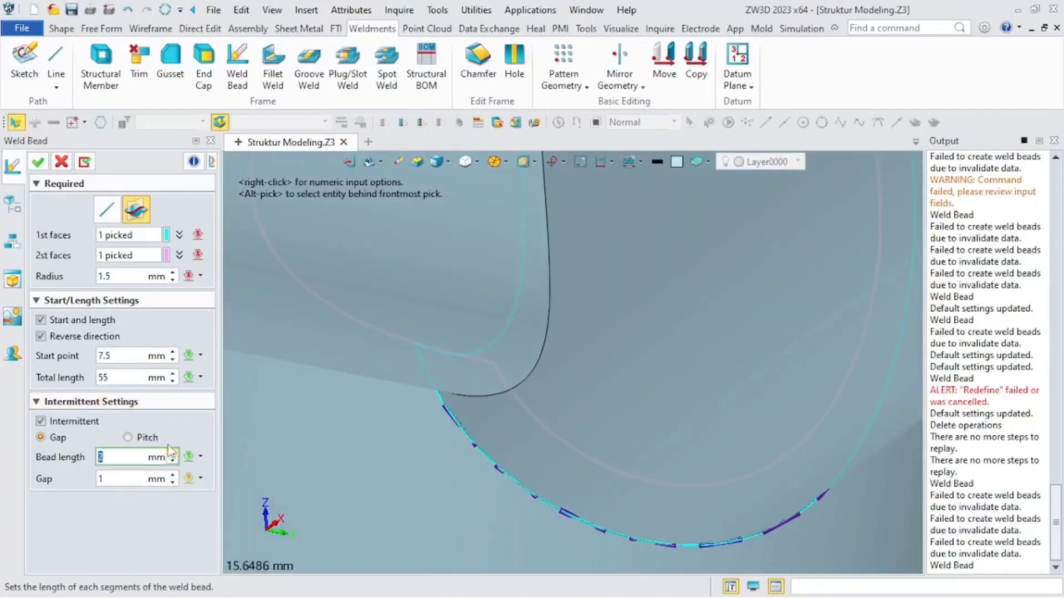
pyautogui.click(151, 440)
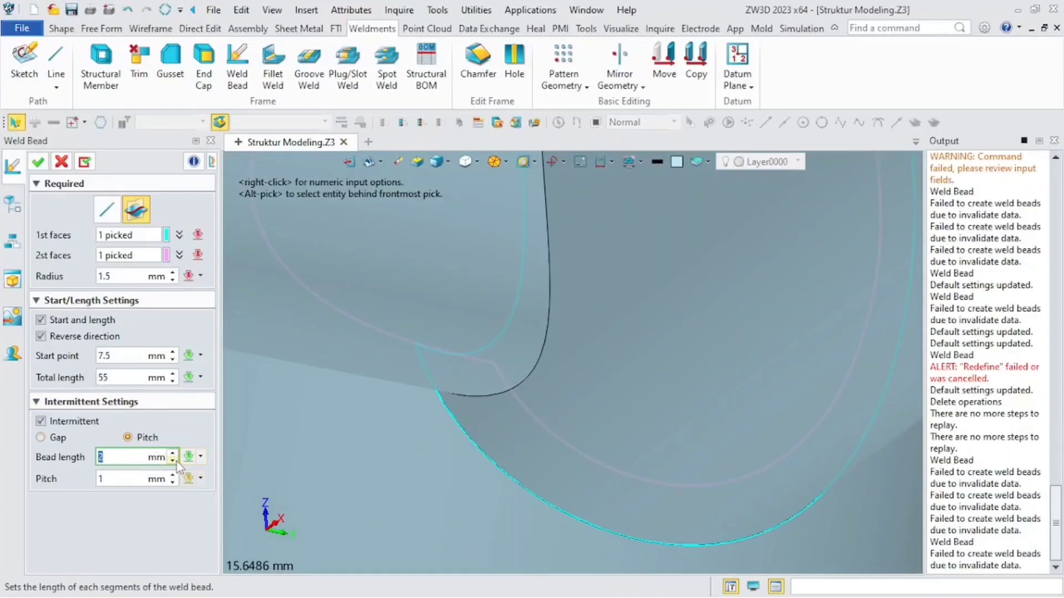
pyautogui.click(96, 424)
# - Create the continuous weld bead between the curved branch and the main tube
pyautogui.scroll(-5, 417, 420)
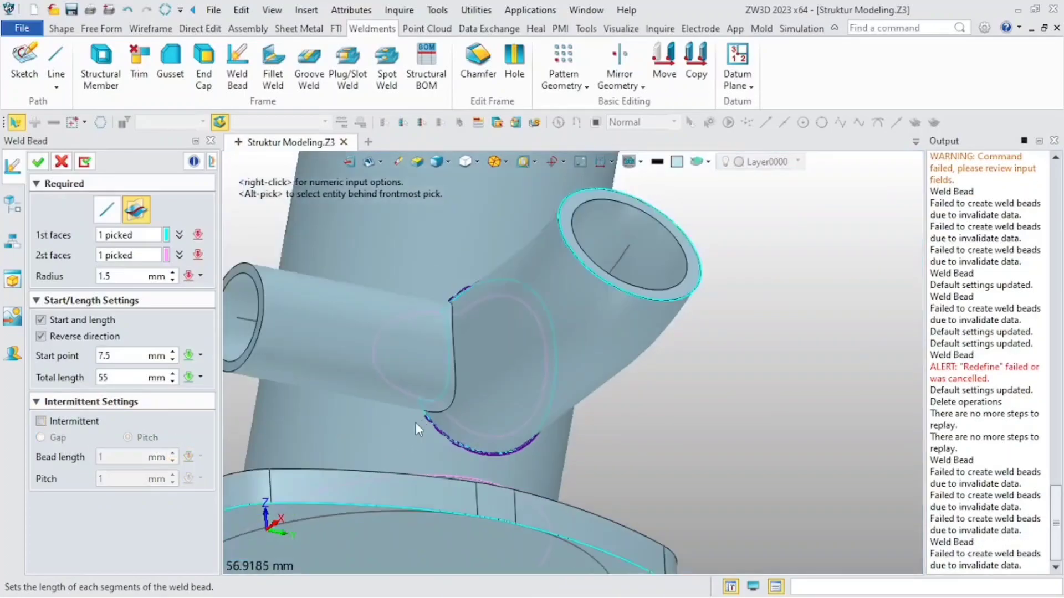
pyautogui.moveTo(416, 420); pyautogui.dragTo(404, 452, button='right')
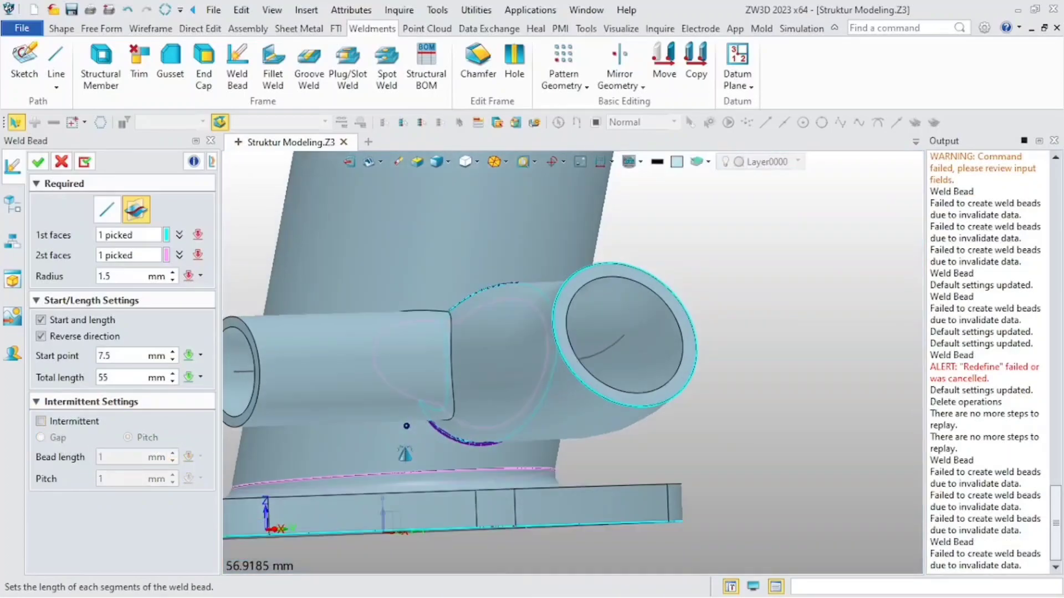
pyautogui.click(37, 162)
pyautogui.moveTo(400, 438); pyautogui.dragTo(422, 451, button='right')
# - Create a 1.5 mm radius weld bead along the three edges where the small branch tube meets the curved branch and main tube
pyautogui.click(238, 61)
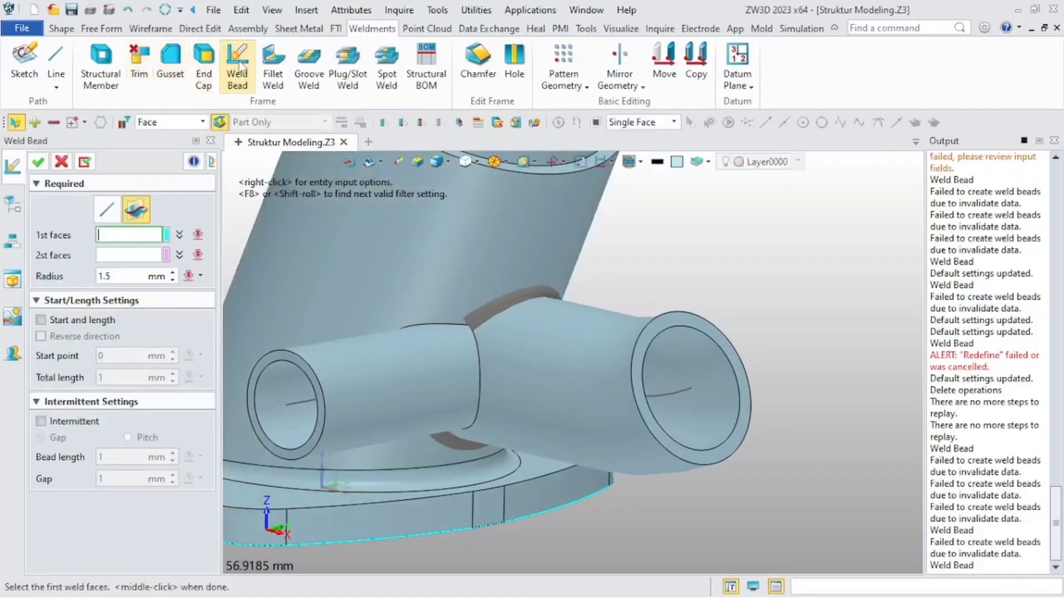
pyautogui.click(107, 210)
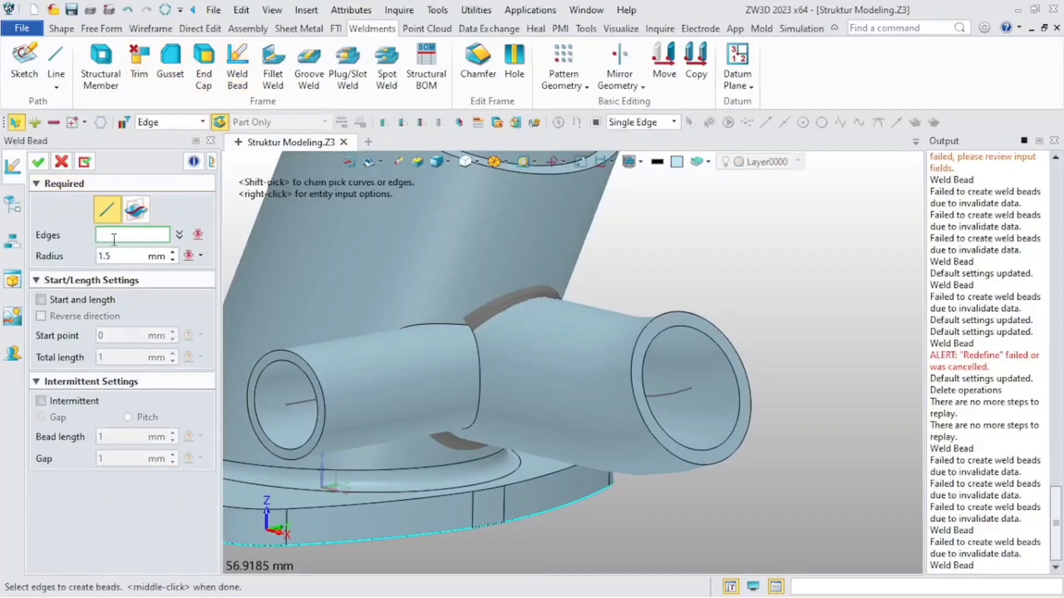
pyautogui.scroll(2, 460, 335)
pyautogui.click(484, 383)
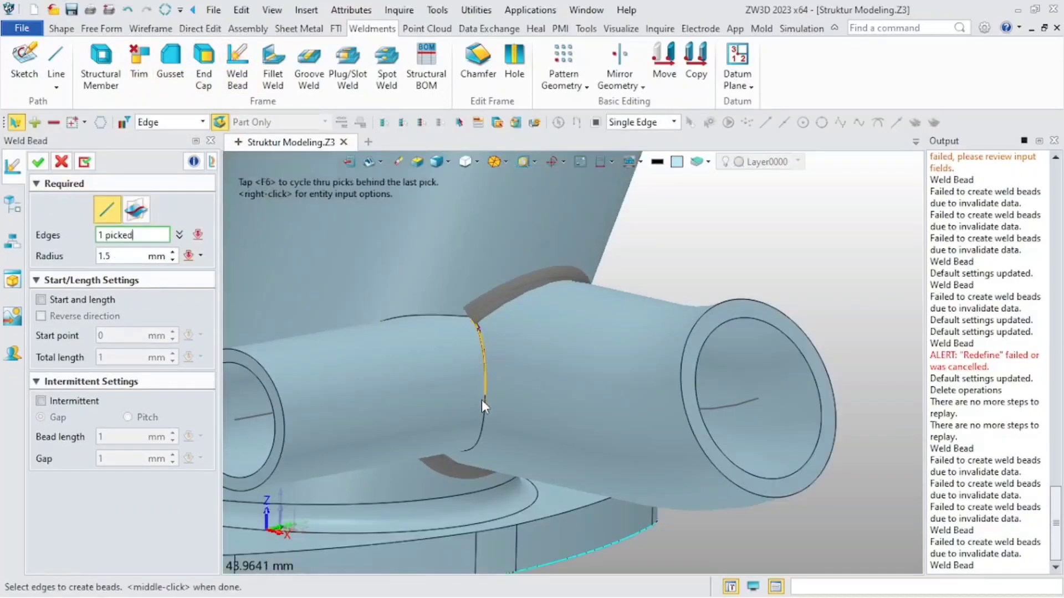
pyautogui.click(482, 420)
pyautogui.moveTo(482, 421); pyautogui.dragTo(514, 404, button='right')
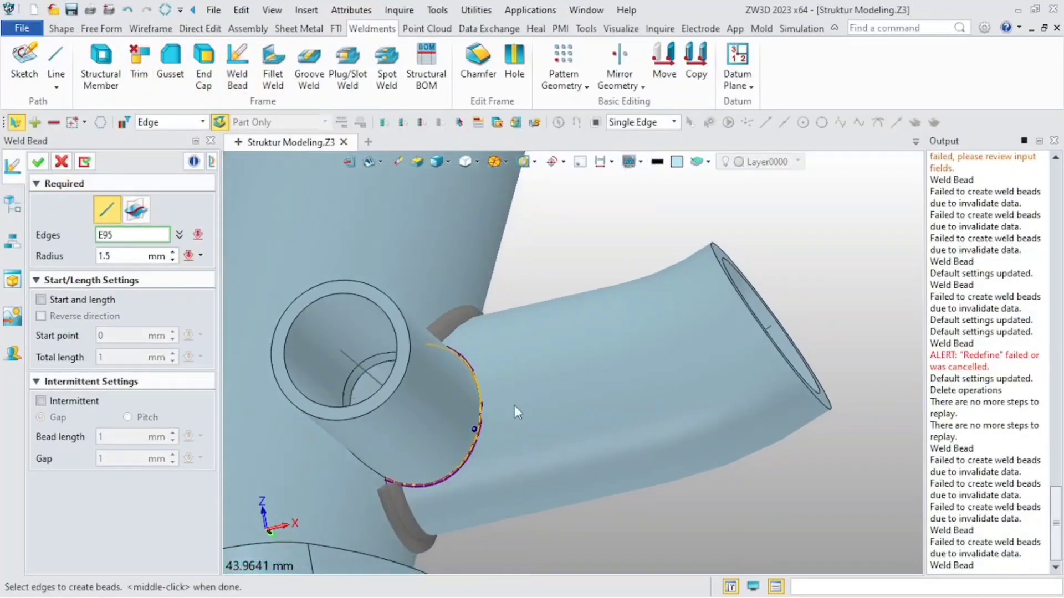
pyautogui.click(368, 468)
pyautogui.moveTo(368, 468); pyautogui.dragTo(326, 498, button='right')
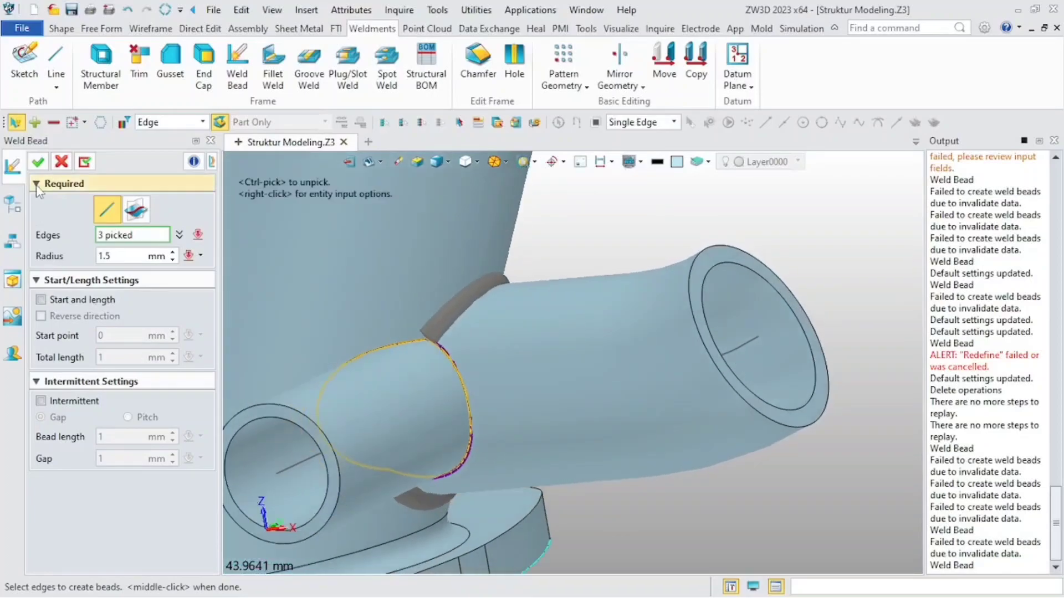
pyautogui.click(38, 163)
pyautogui.scroll(-3, 498, 410)
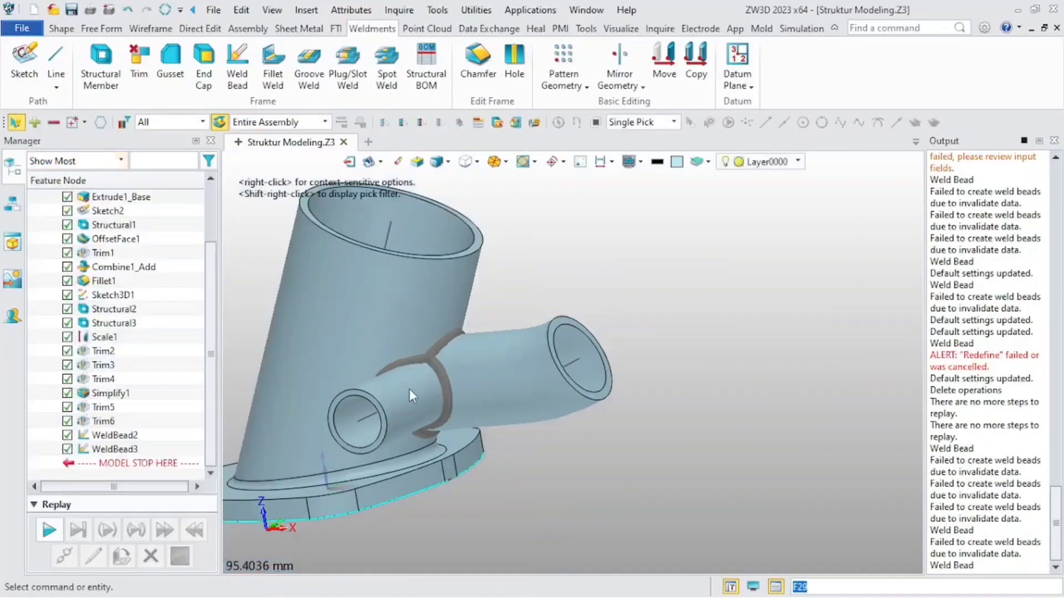
pyautogui.hotkey('ctrl', 'Home')
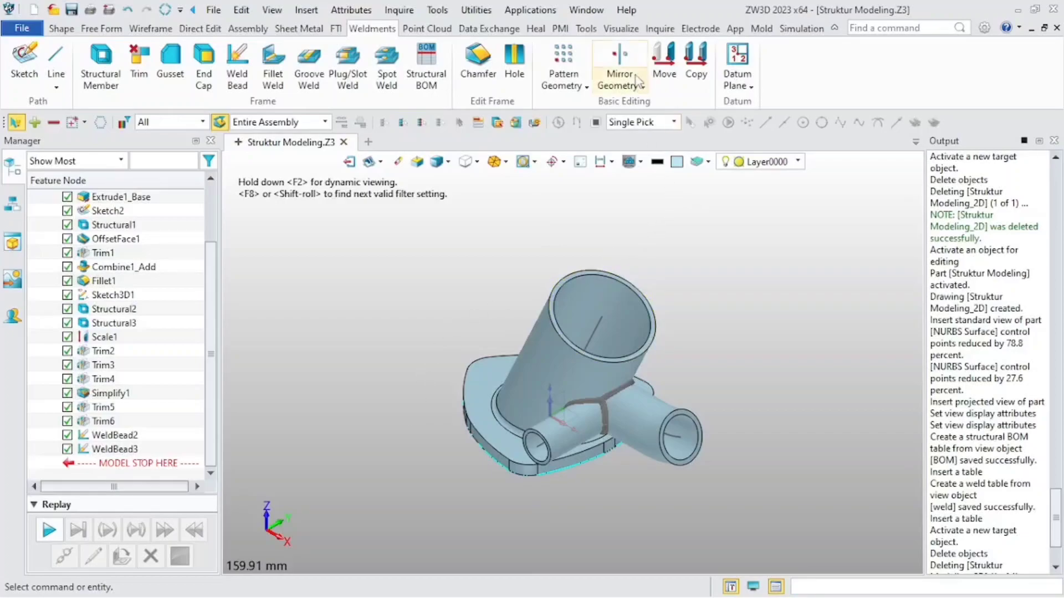
# - Apply the Steel appearance bundle to all faces of the model with Face Attributes
pyautogui.click(618, 29)
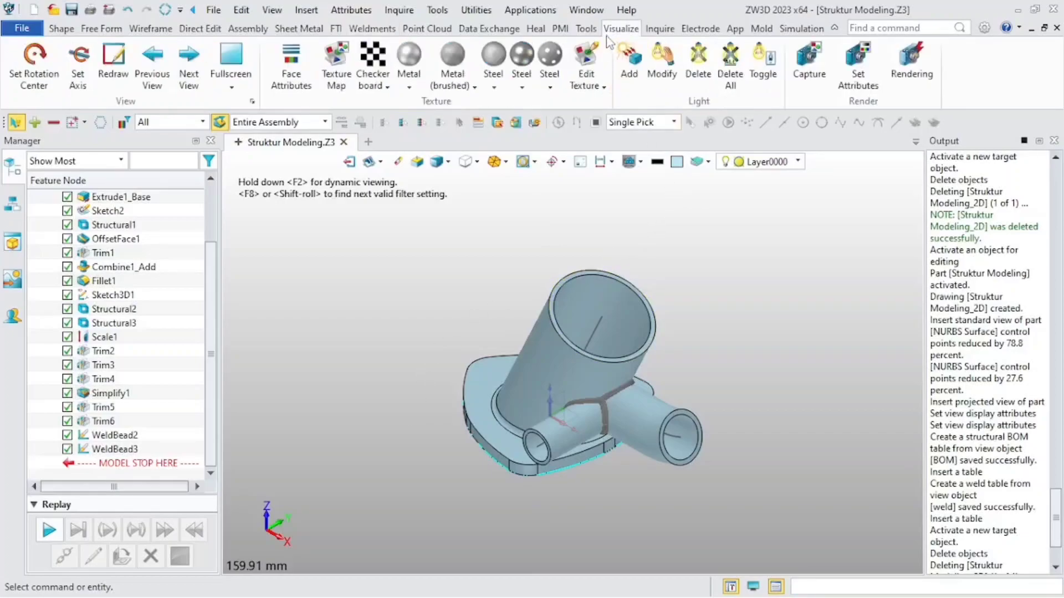
pyautogui.click(291, 66)
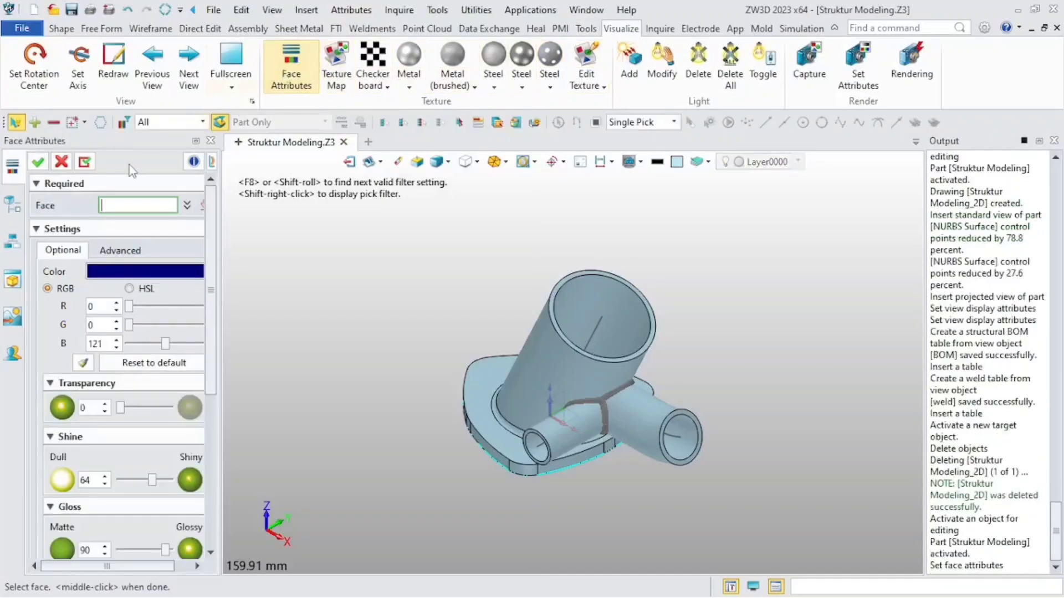
pyautogui.click(606, 370)
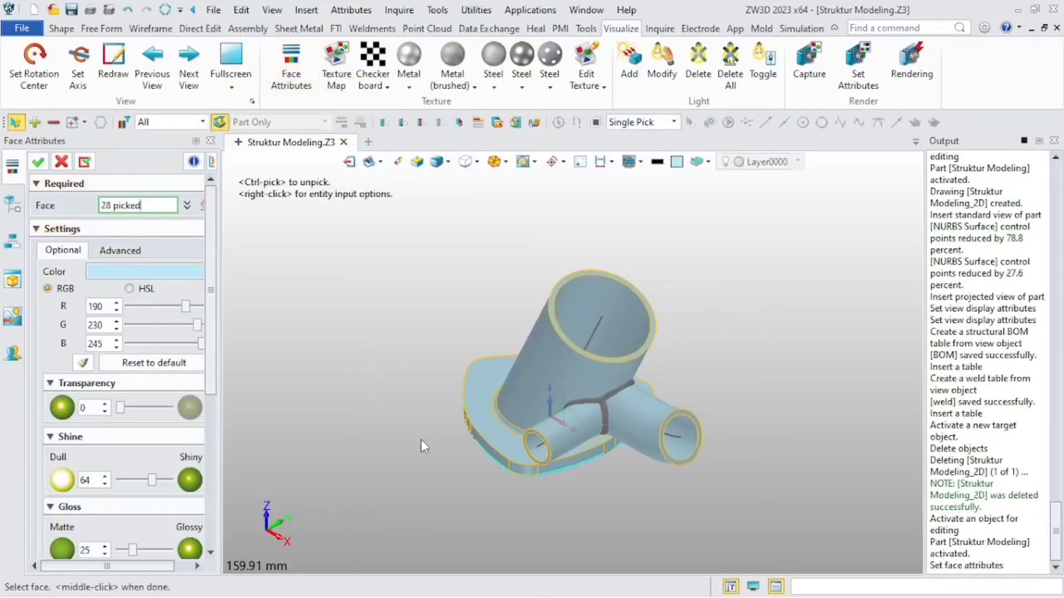
pyautogui.scroll(-5, 209, 293)
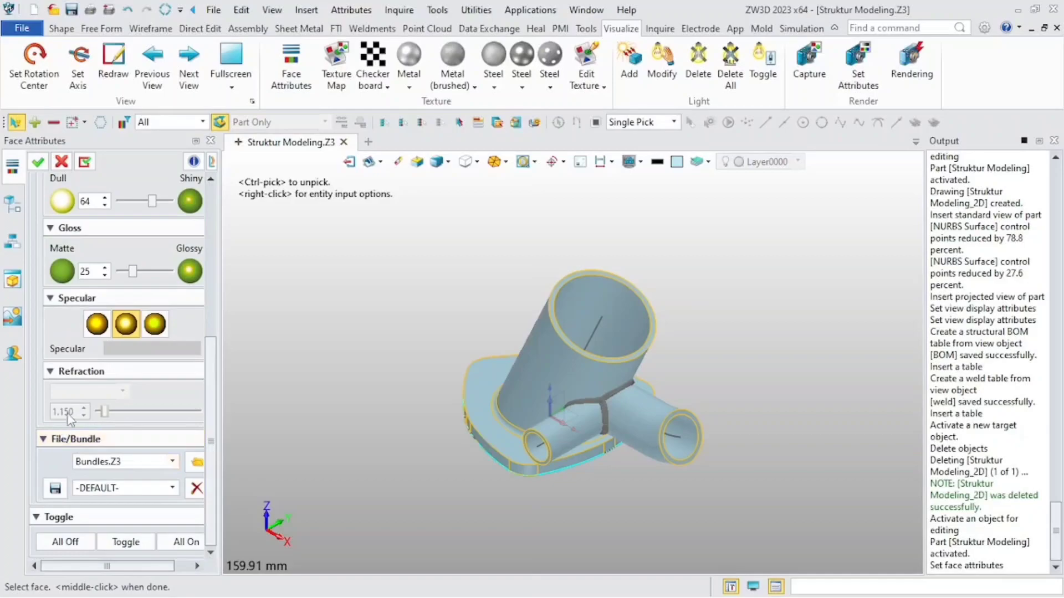
pyautogui.click(141, 521)
pyautogui.click(141, 521)
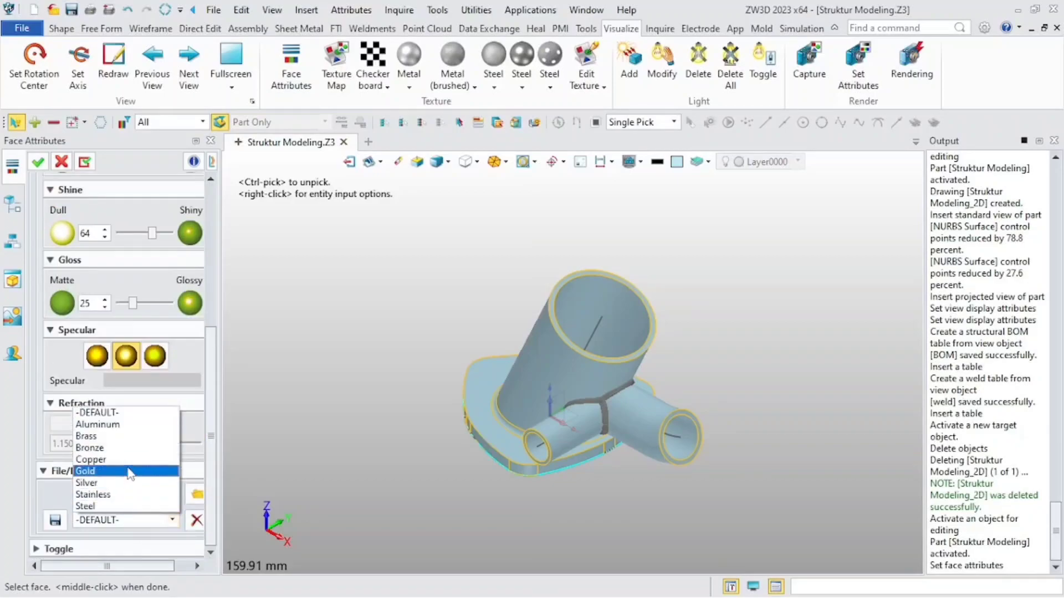
pyautogui.click(117, 505)
pyautogui.click(38, 162)
pyautogui.moveTo(548, 414); pyautogui.dragTo(402, 444, button='middle')
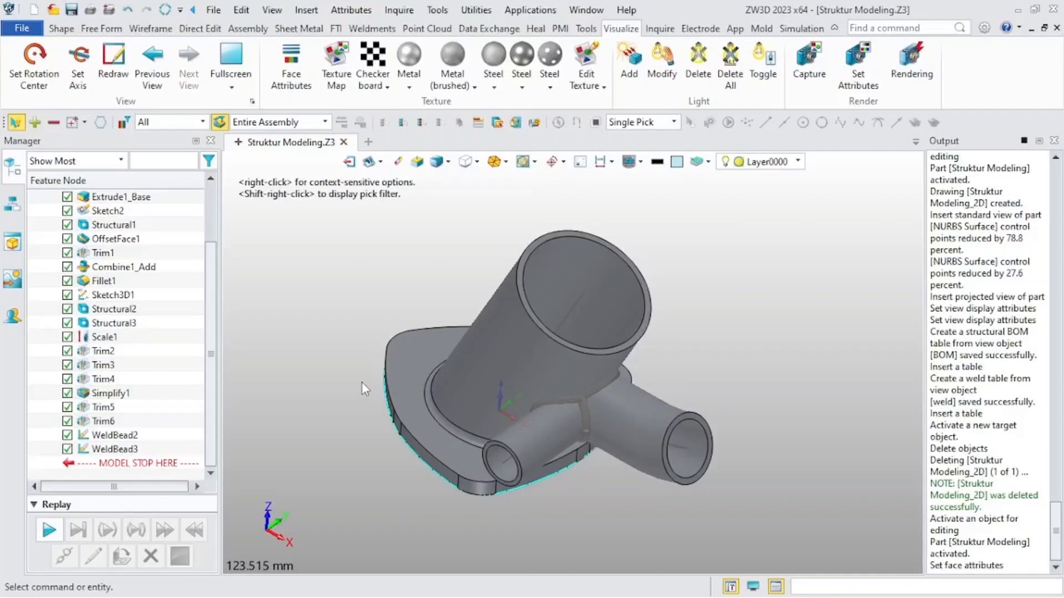
# - Open the structural BOM and review the attributes of each of the three structural members
pyautogui.click(366, 29)
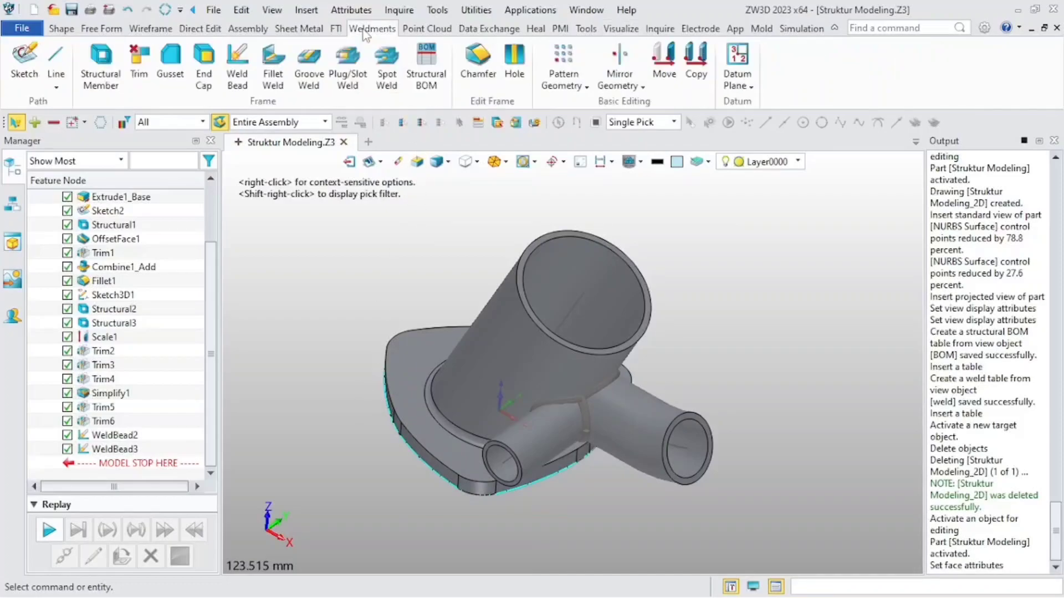
pyautogui.click(426, 83)
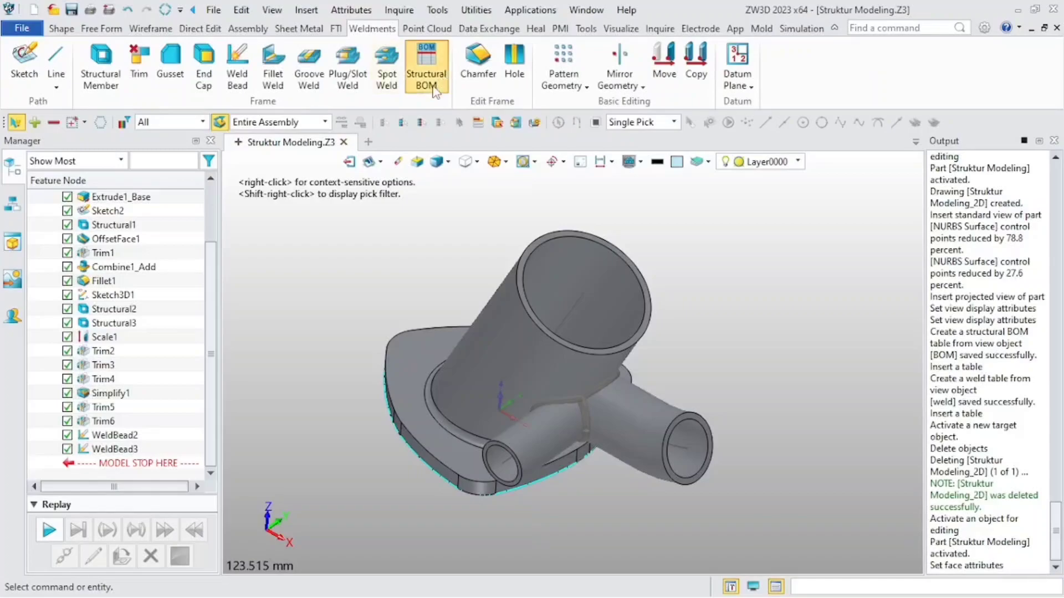
pyautogui.moveTo(510, 174); pyautogui.dragTo(313, 61)
pyautogui.click(83, 116)
pyautogui.click(83, 128)
pyautogui.click(105, 103)
pyautogui.click(84, 129)
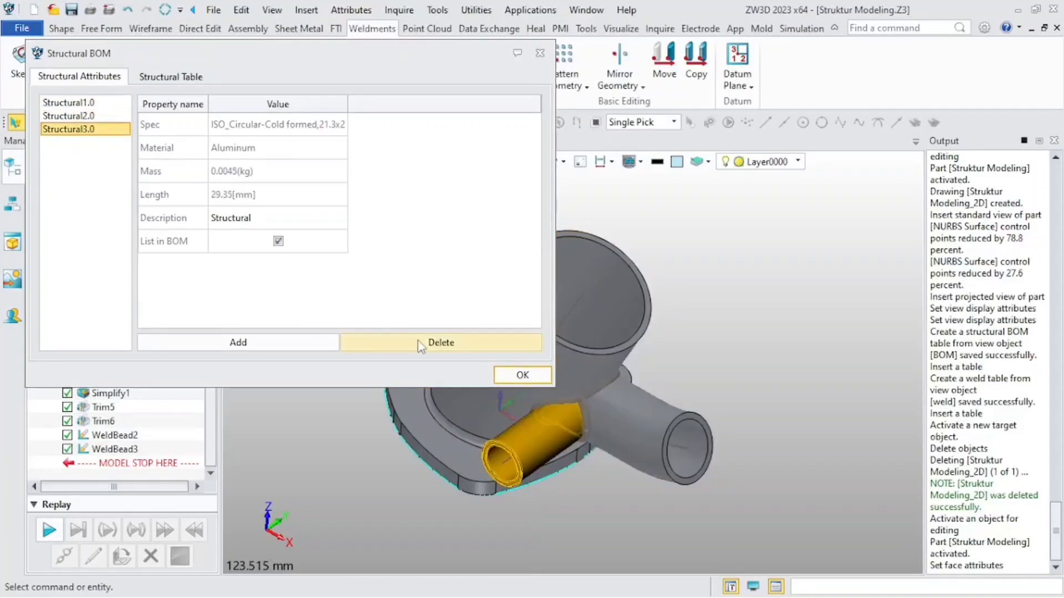
# - Add a string attribute named Scale with the value 1 : 1 to the structural members
pyautogui.click(262, 345)
pyautogui.moveTo(400, 353); pyautogui.dragTo(499, 224)
pyautogui.click(496, 254)
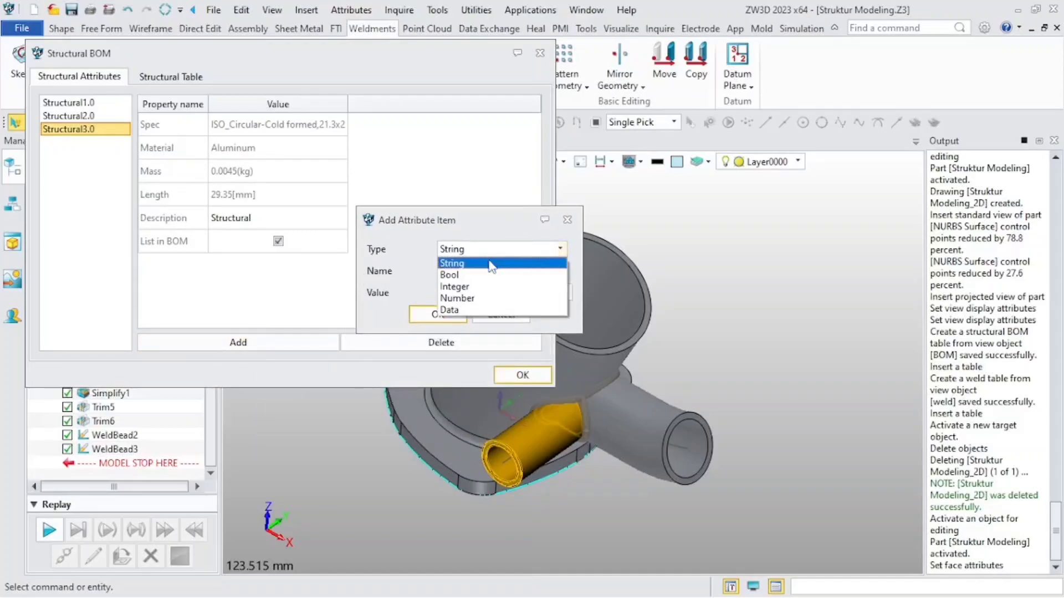
pyautogui.click(401, 288)
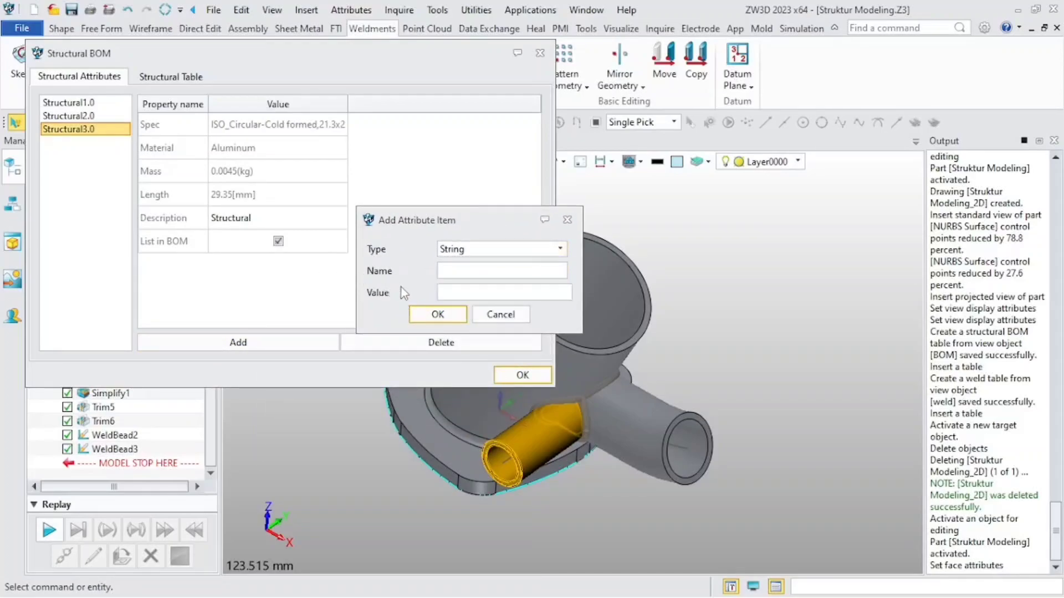
pyautogui.click(495, 270)
pyautogui.write('Scale')
pyautogui.click(437, 315)
# - Check the Scale attribute on the other members and set it to 1 : 0.7 for Structural3.0
pyautogui.click(84, 116)
pyautogui.click(83, 102)
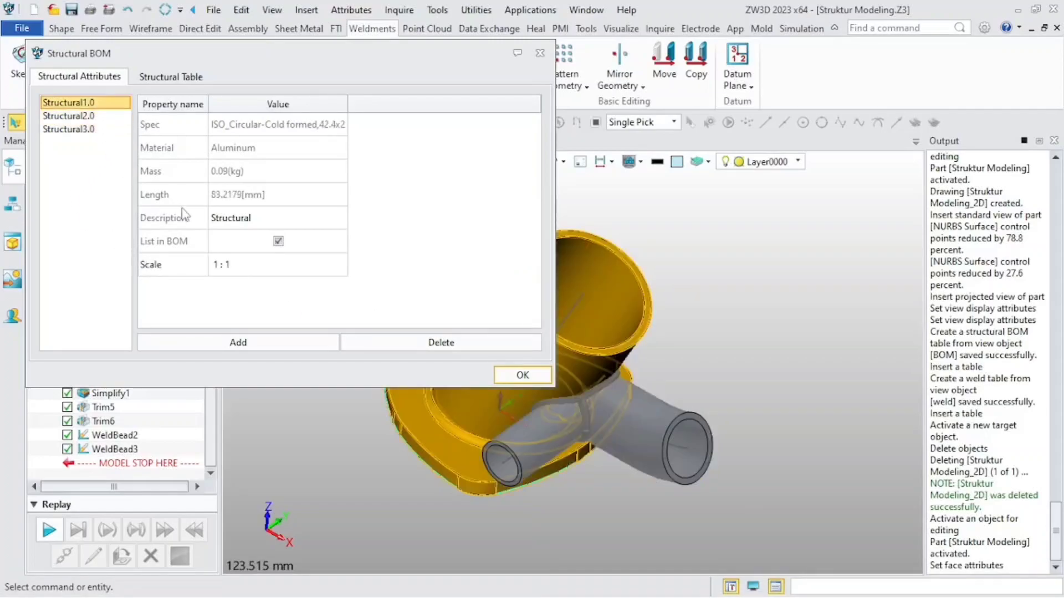
pyautogui.click(83, 129)
pyautogui.click(254, 260)
pyautogui.click(256, 260)
pyautogui.click(257, 260)
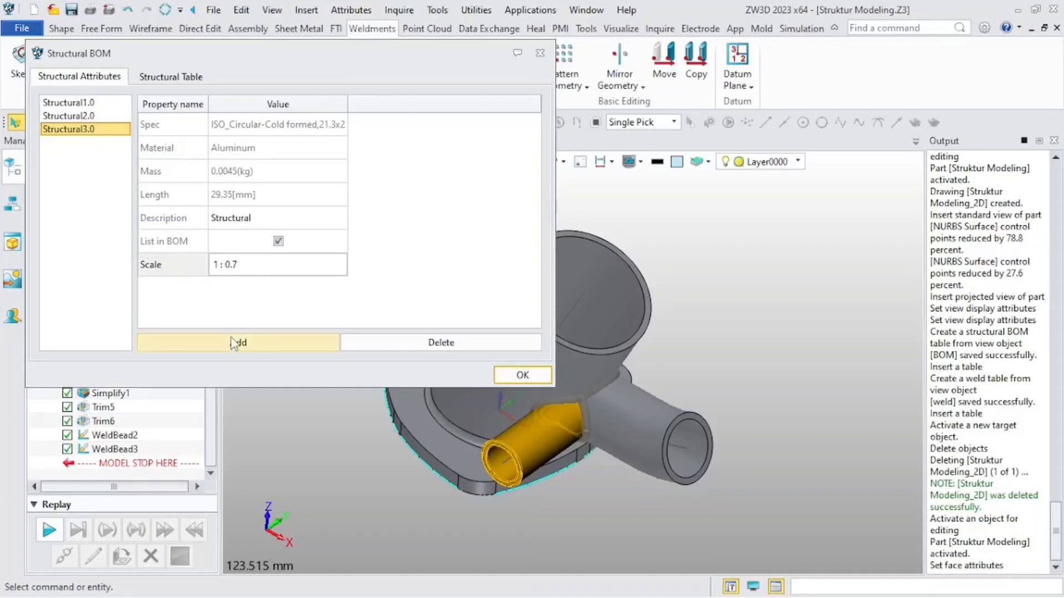
pyautogui.click(518, 375)
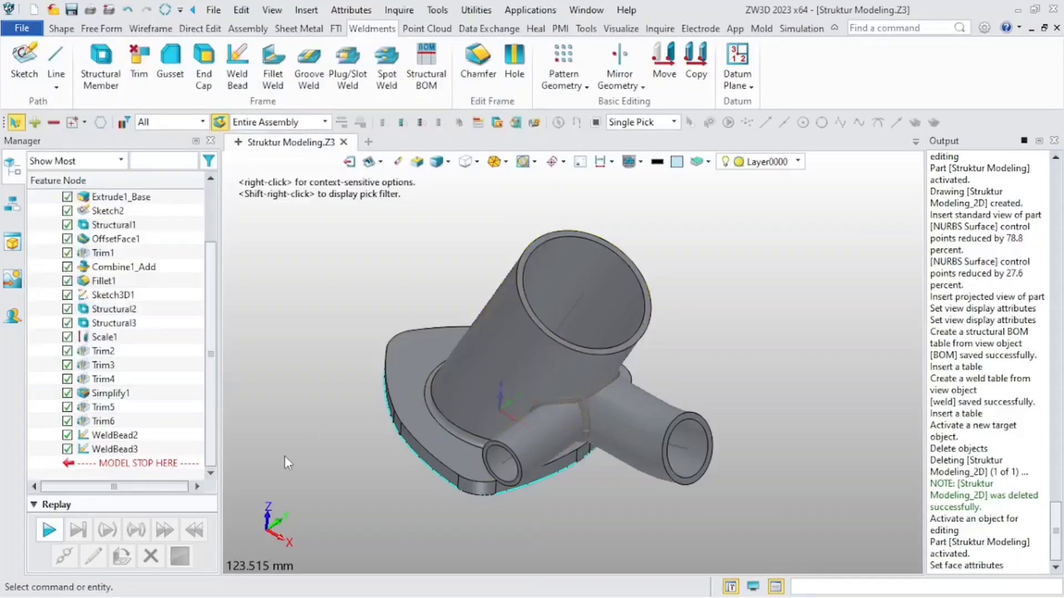
# - Create a 2D drawing sheet of the part using the A3_H(ISO) template
pyautogui.click(380, 162)
pyautogui.click(386, 183)
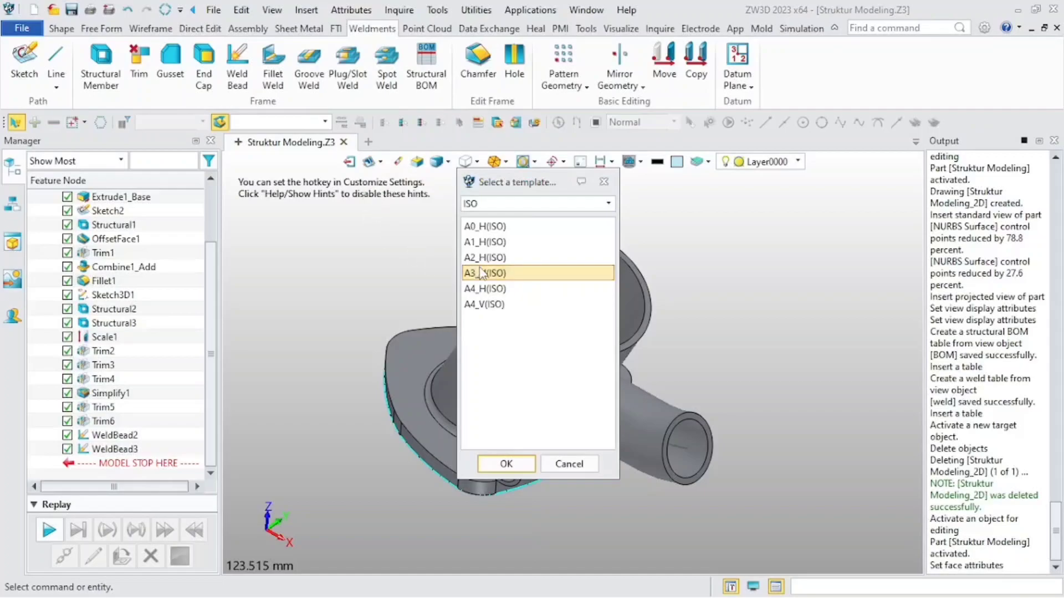
pyautogui.click(506, 464)
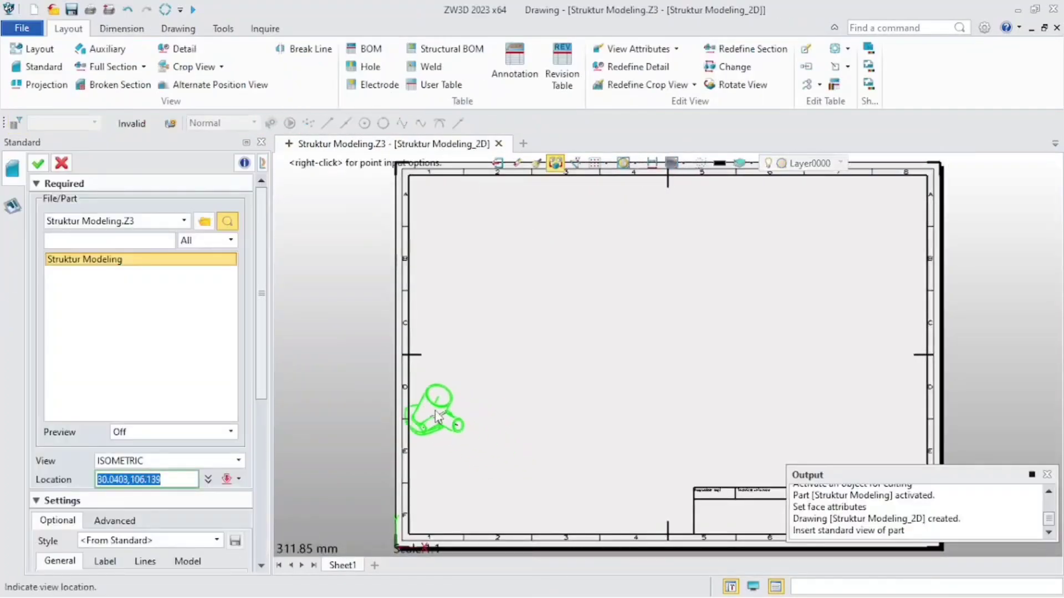
# - Place an isometric view at 1:1 scale with weld caterpillars shown in the sheet's upper left area, without adding projected views
pyautogui.scroll(-3, 268, 448)
pyautogui.moveTo(266, 442); pyautogui.dragTo(266, 444)
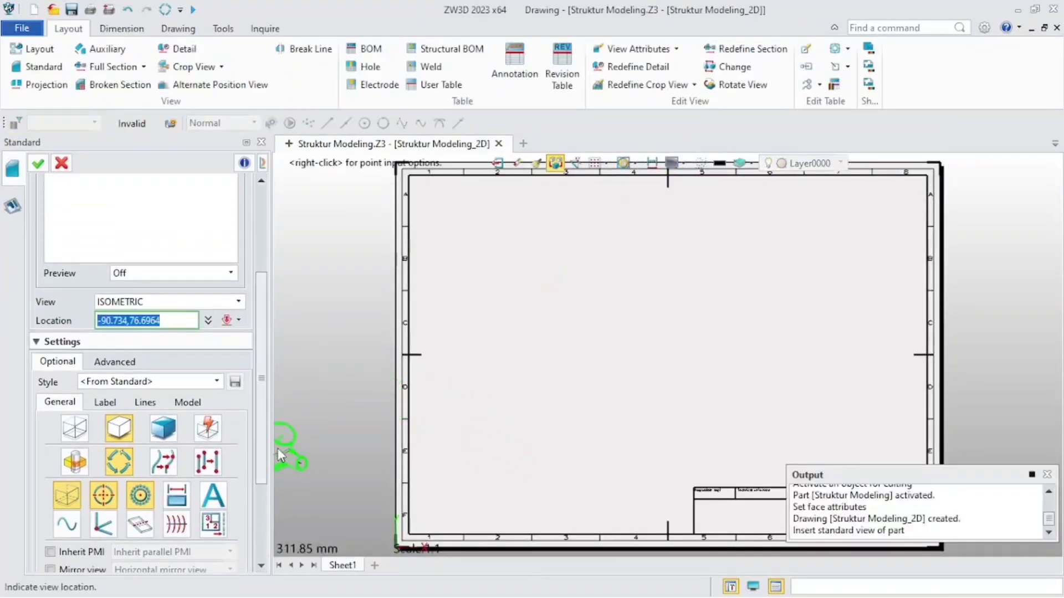
pyautogui.scroll(-3, 263, 420)
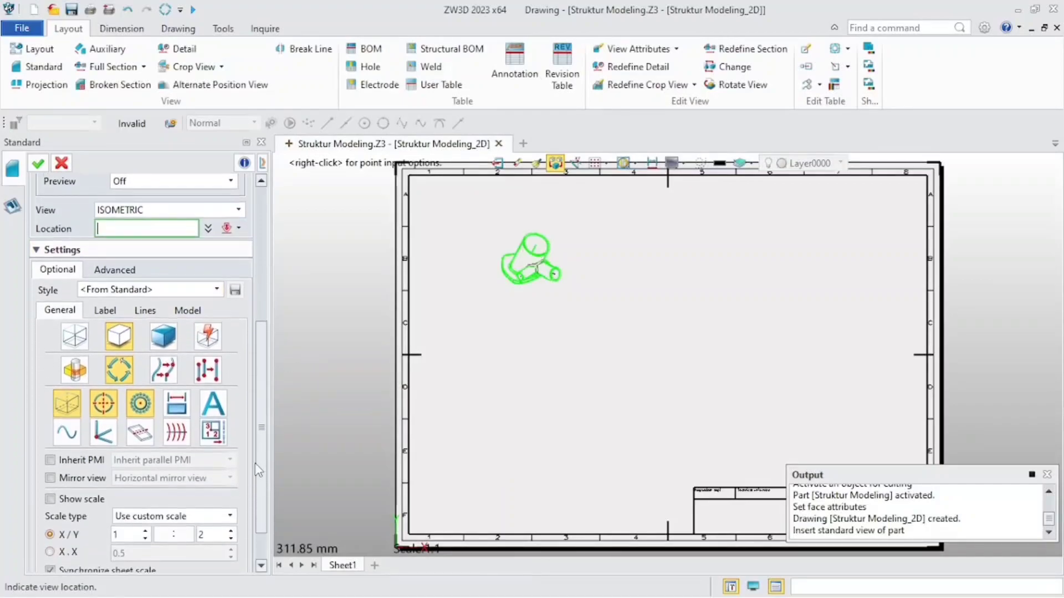
pyautogui.click(183, 421)
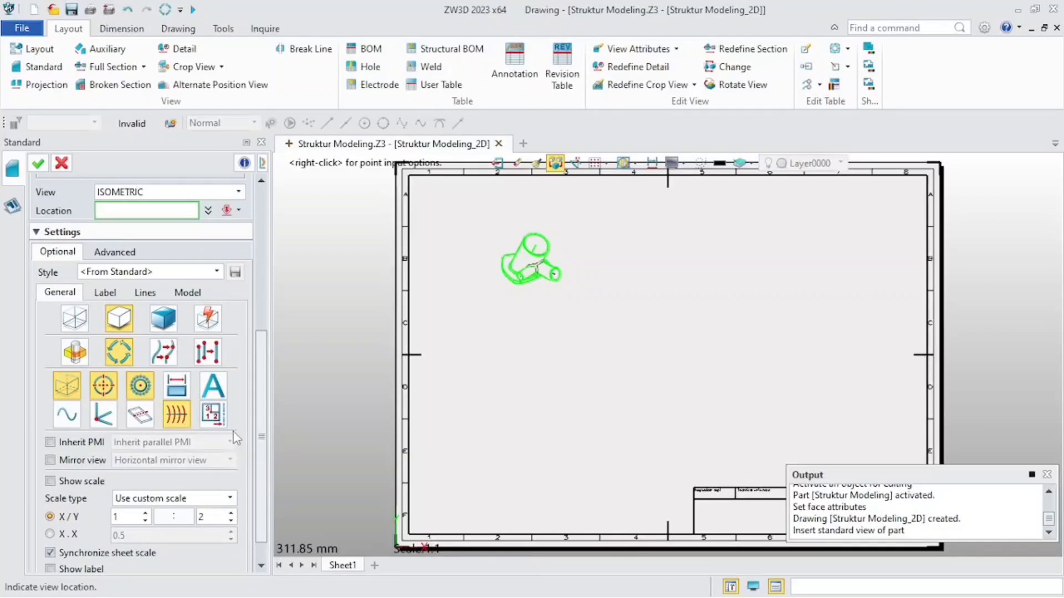
pyautogui.moveTo(262, 436); pyautogui.dragTo(261, 459)
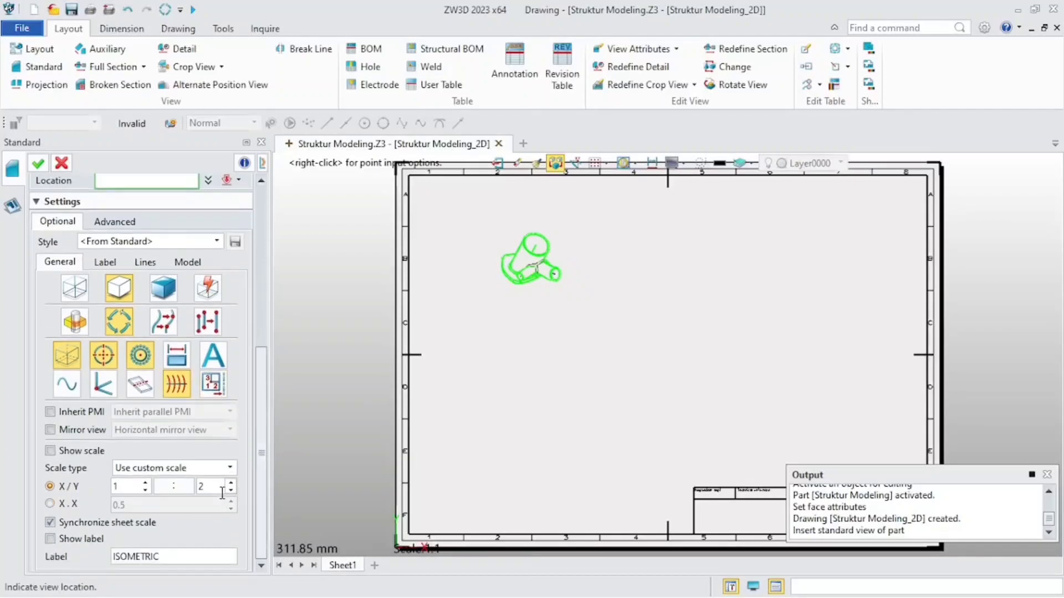
pyautogui.click(231, 490)
pyautogui.click(557, 299)
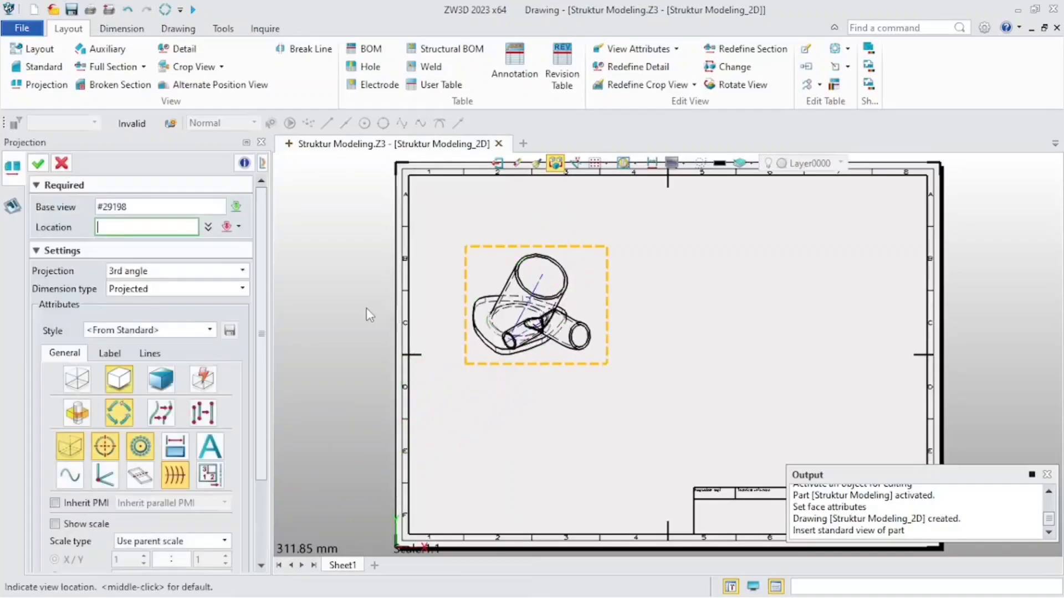
pyautogui.press('Escape')
# - Turn off hidden lines and weld caterpillars in the isometric view's attributes
pyautogui.scroll(3, 522, 334)
pyautogui.doubleClick(560, 399)
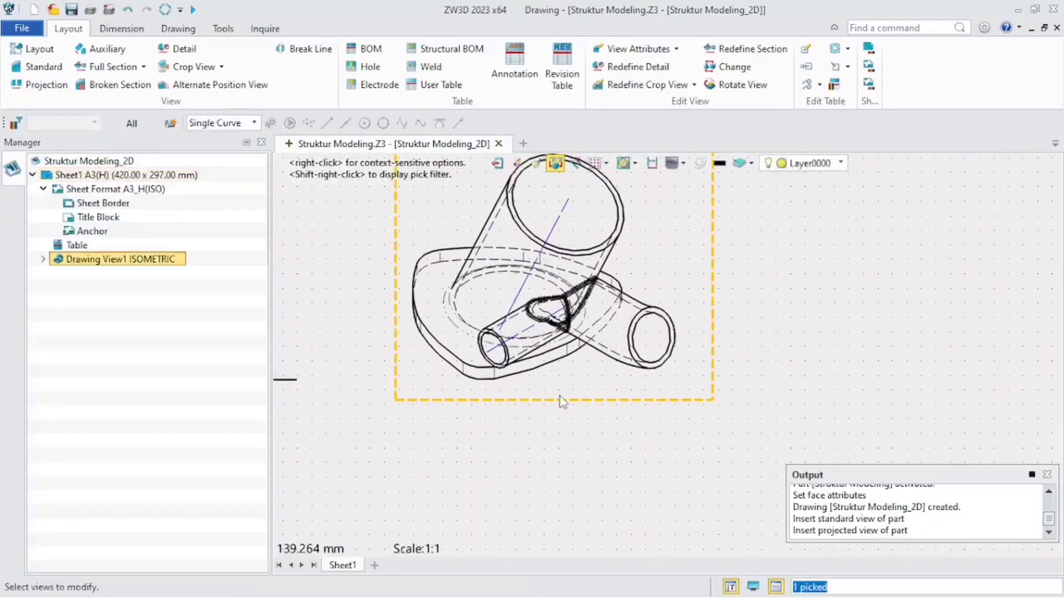
pyautogui.click(845, 227)
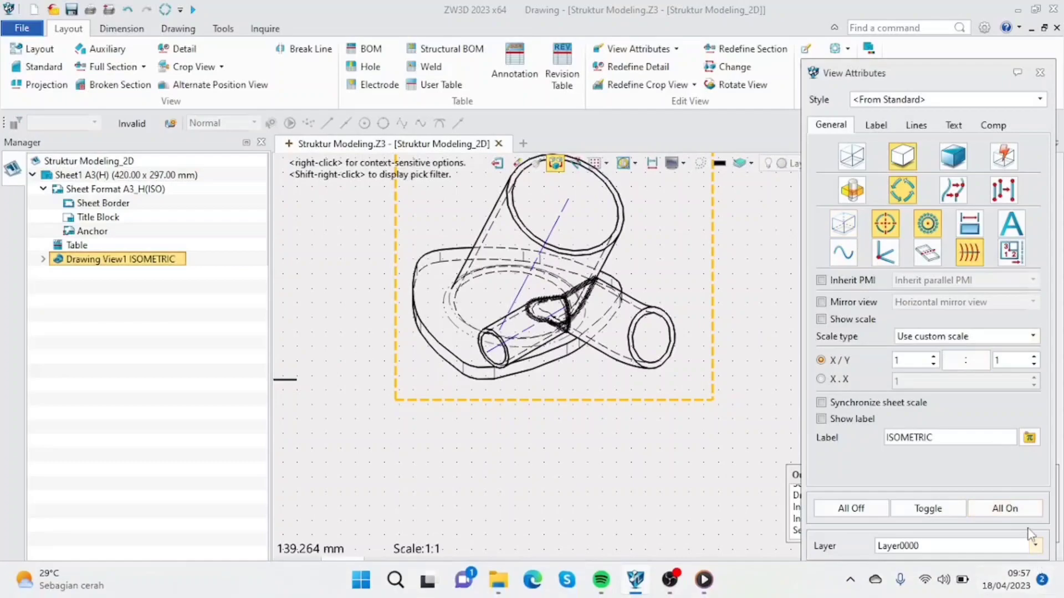
pyautogui.click(1001, 583)
pyautogui.scroll(3, 535, 293)
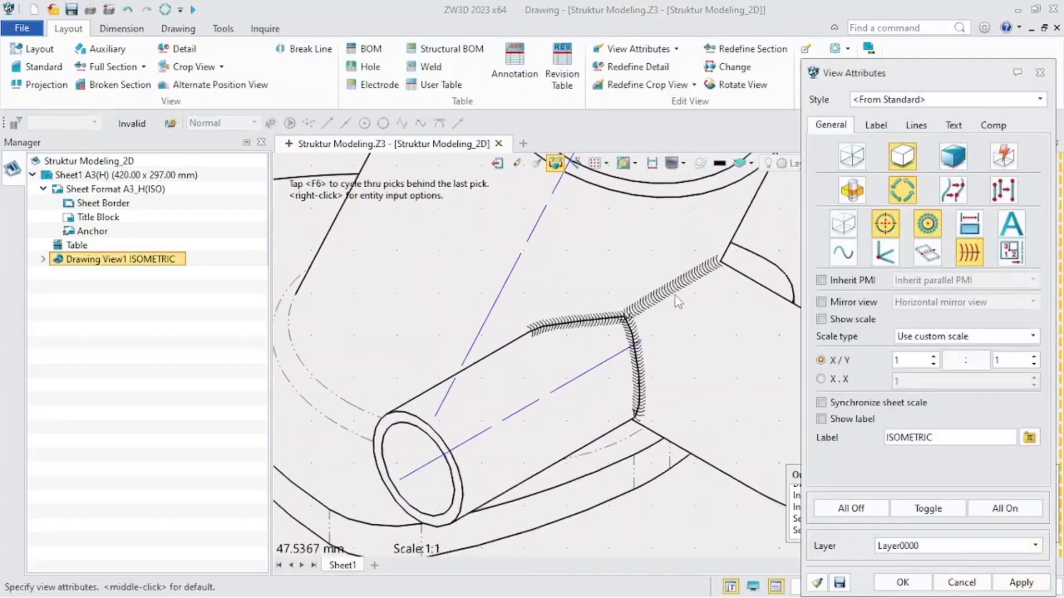
pyautogui.click(973, 258)
pyautogui.click(902, 582)
# - Create a structural BOM named Bom from the isometric view with the default columns and place it just above the title block
pyautogui.scroll(-5, 588, 419)
pyautogui.scroll(-2, 584, 413)
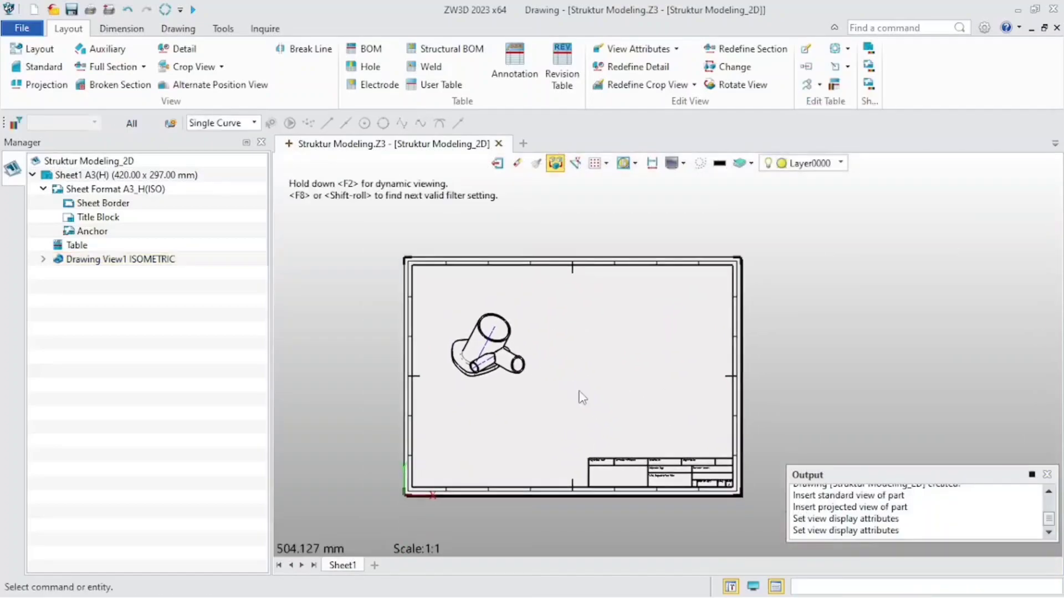
pyautogui.click(453, 49)
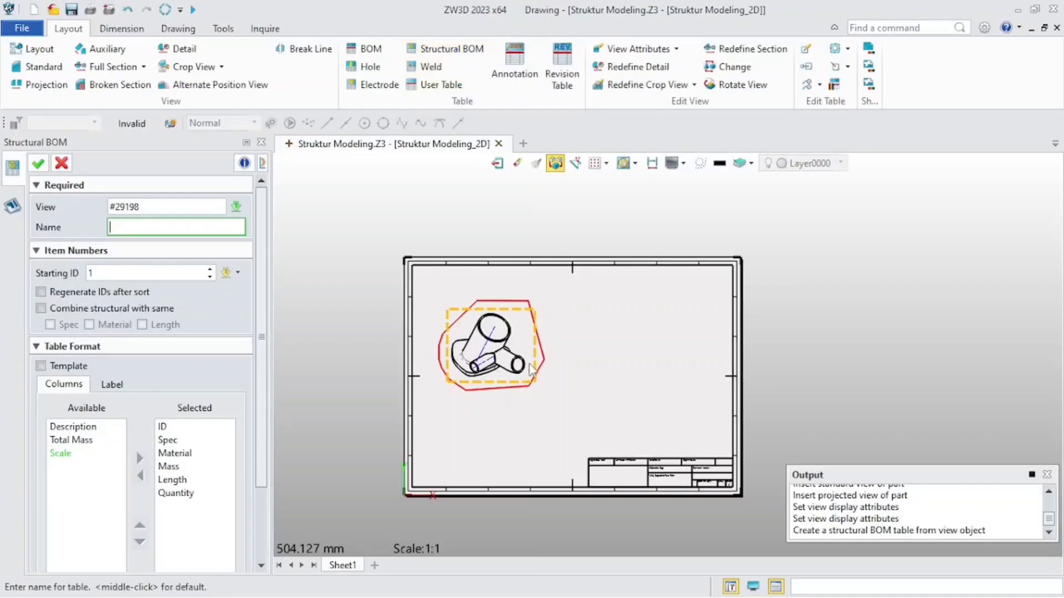
pyautogui.scroll(2, 530, 366)
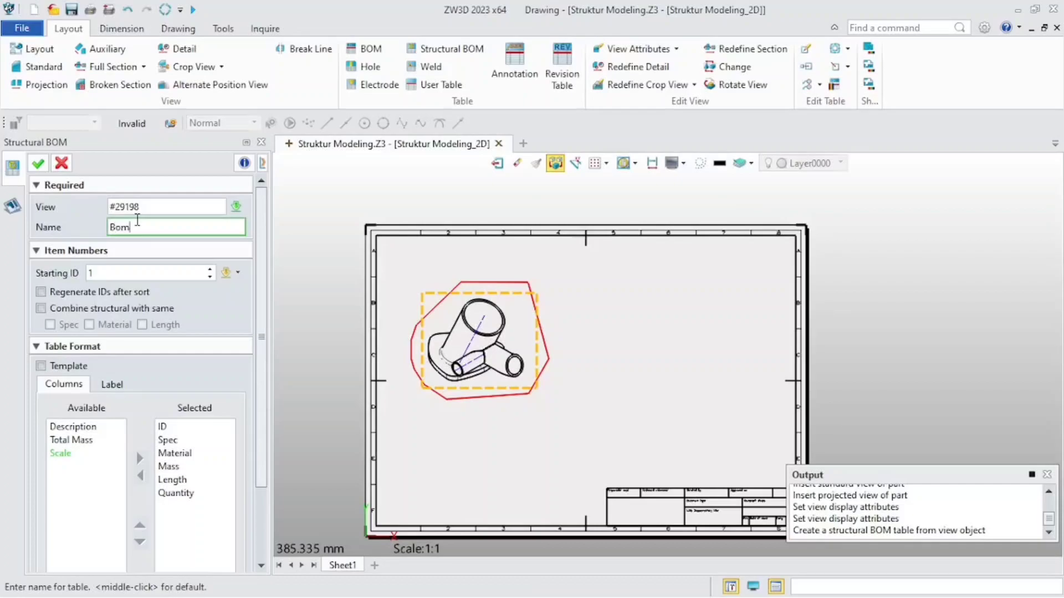
pyautogui.click(38, 162)
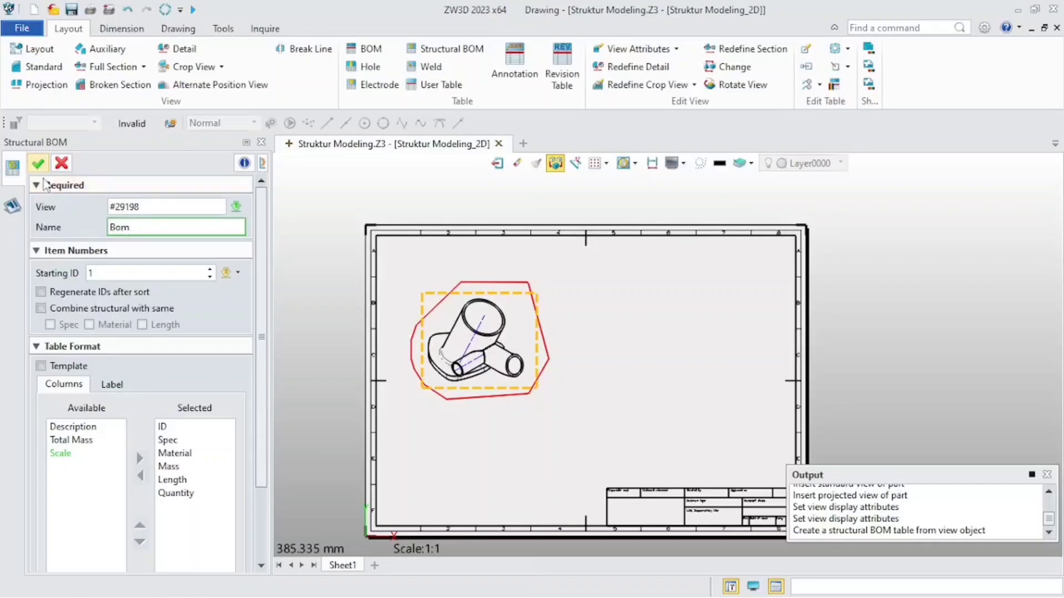
pyautogui.scroll(2, 425, 383)
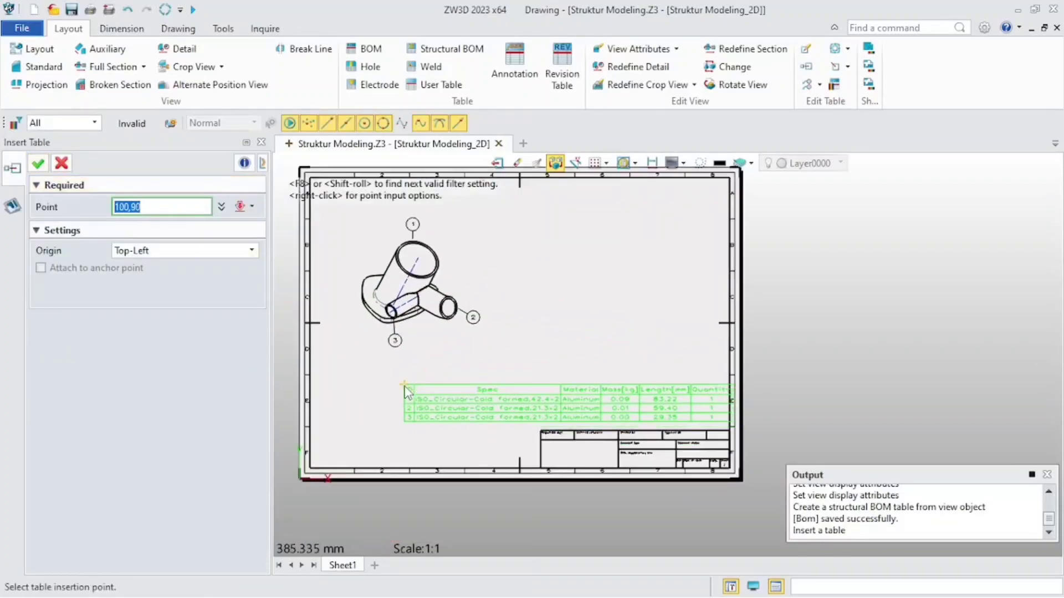
pyautogui.click(399, 390)
pyautogui.click(38, 163)
# - Add the Scale column to the end of the Bom table
pyautogui.doubleClick(91, 260)
pyautogui.moveTo(262, 339); pyautogui.dragTo(261, 392)
pyautogui.click(60, 382)
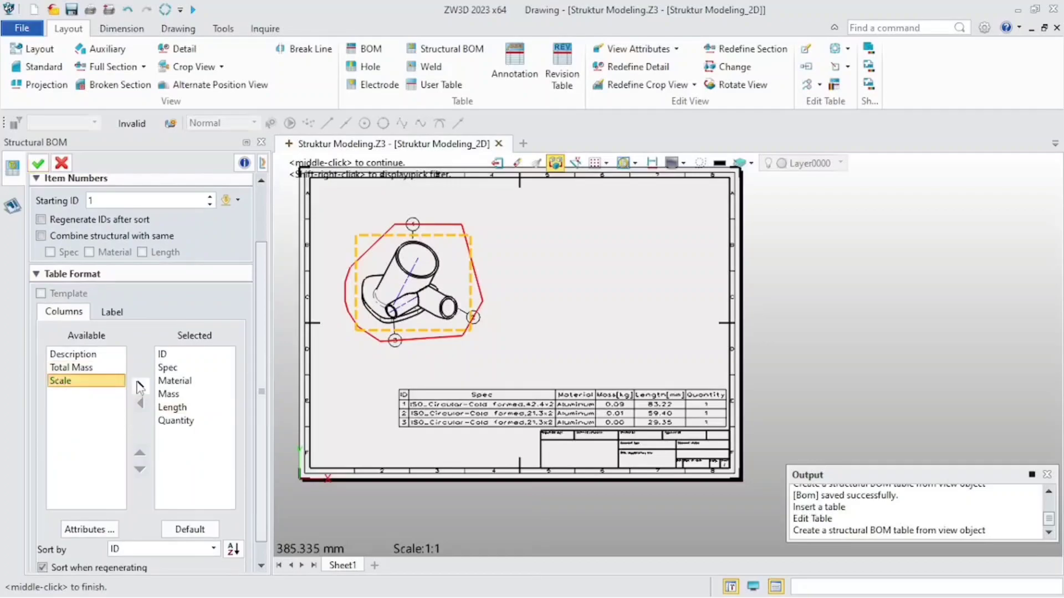
pyautogui.click(140, 386)
pyautogui.click(38, 163)
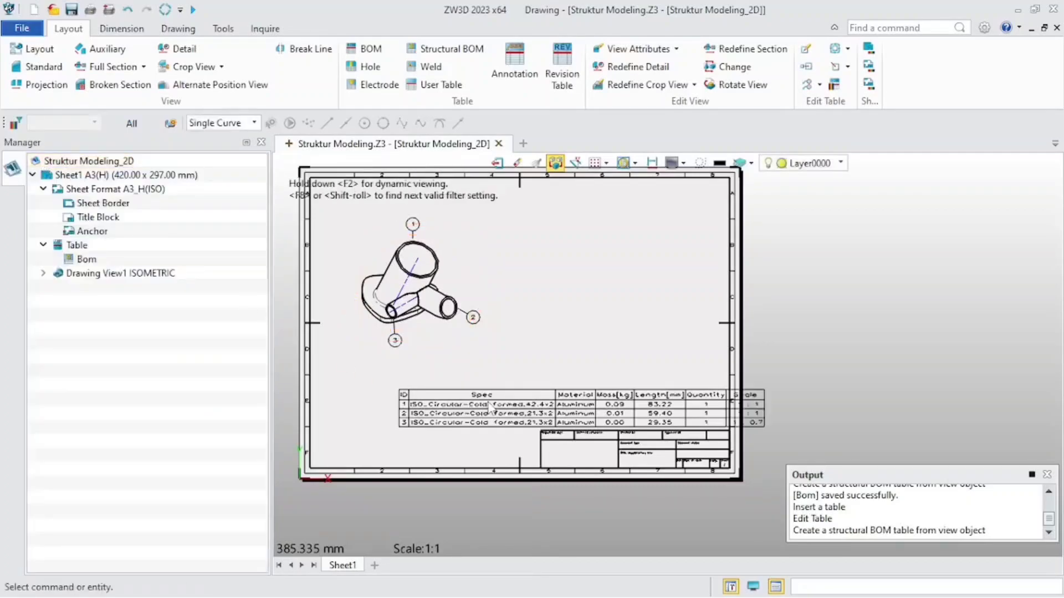
# - Move the Bom table leftwards so that it fits inside the sheet border above the title block
pyautogui.scroll(1, 490, 401)
pyautogui.click(369, 384)
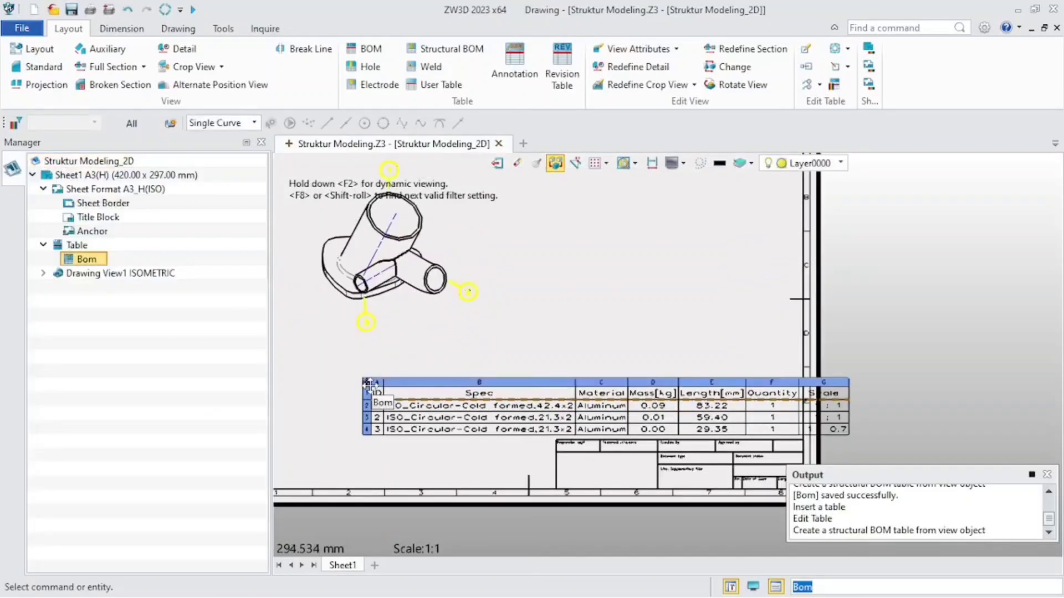
pyautogui.click(367, 382)
pyautogui.click(328, 390)
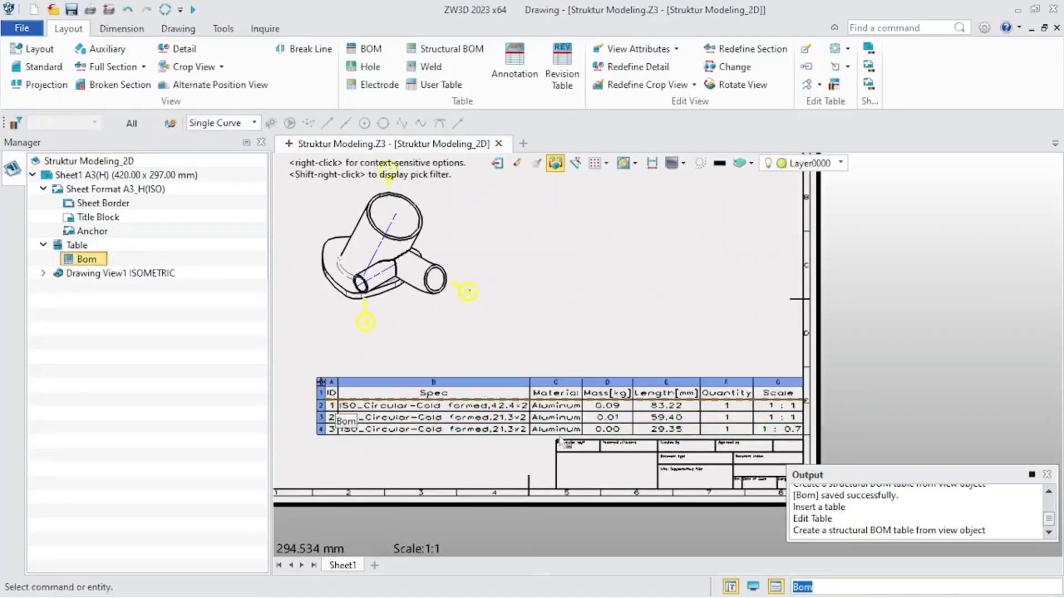
# - Create a weld table named Weld from the isometric view and insert it at 260,130 above the BOM, with a top-left origin
pyautogui.click(423, 67)
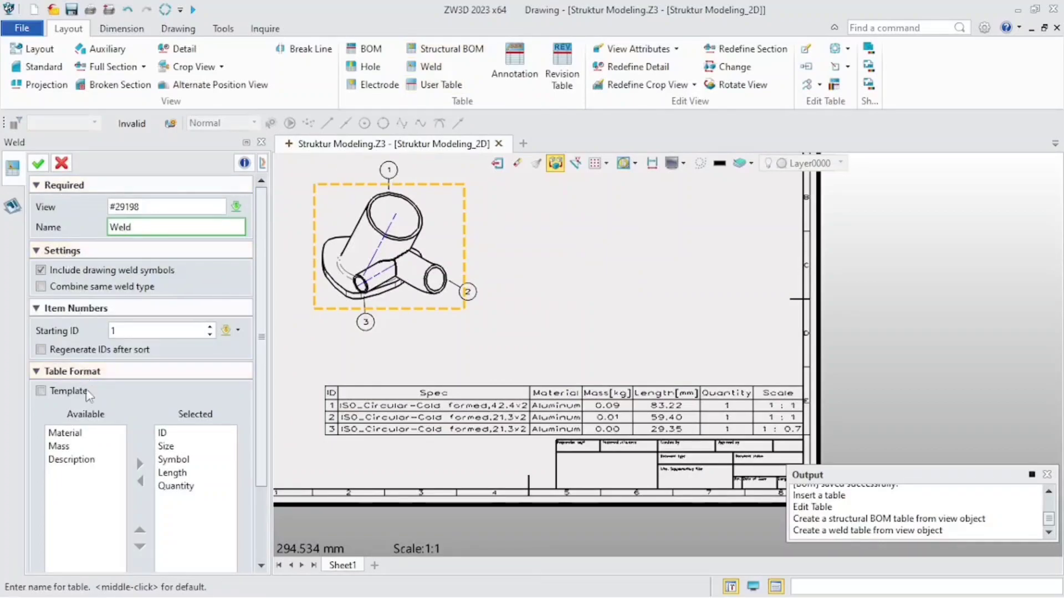
pyautogui.scroll(-3, 84, 377)
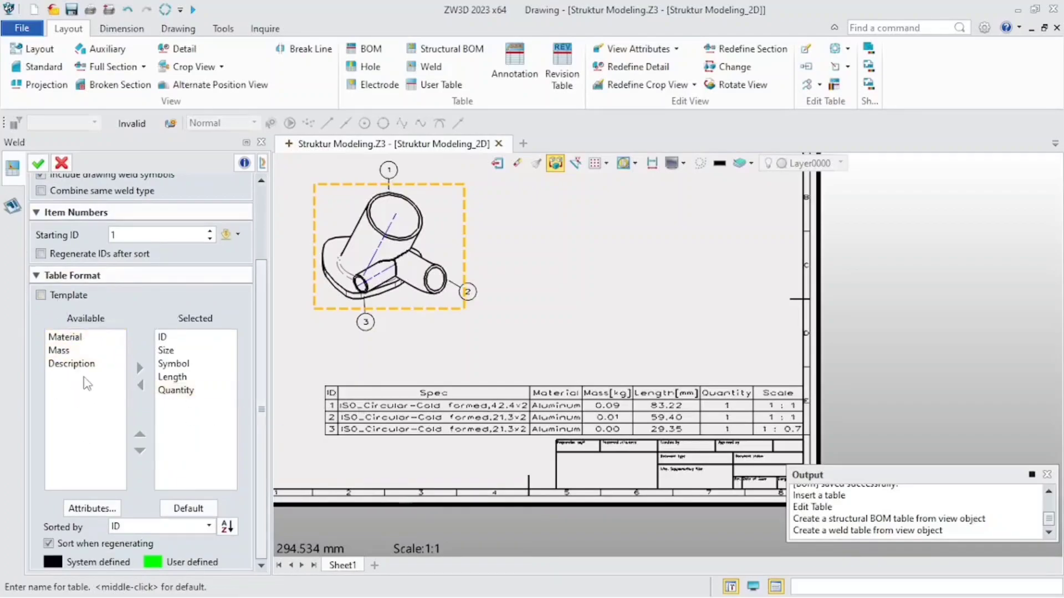
pyautogui.click(38, 163)
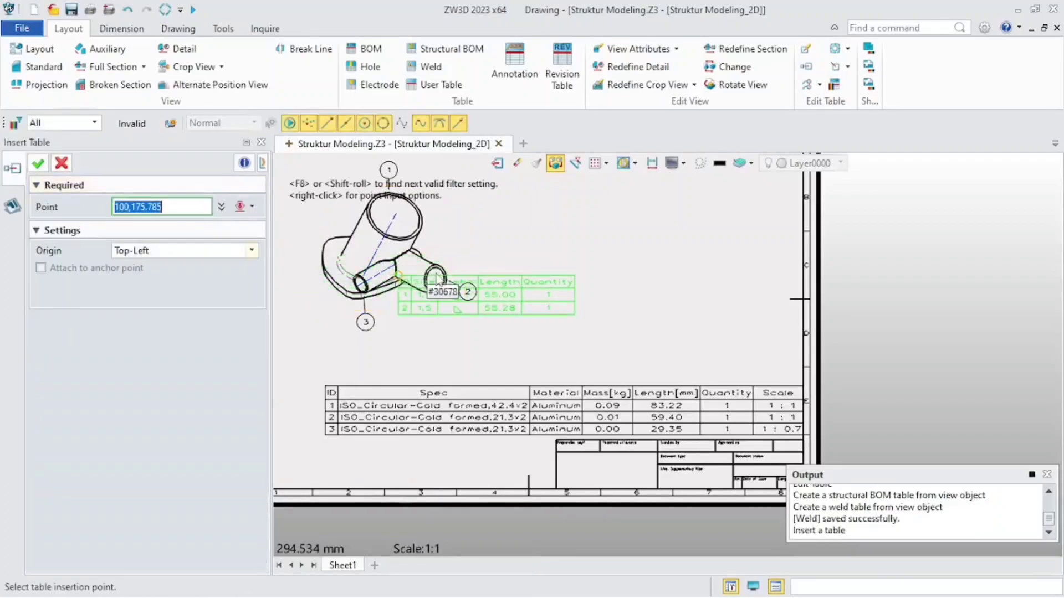
pyautogui.click(596, 326)
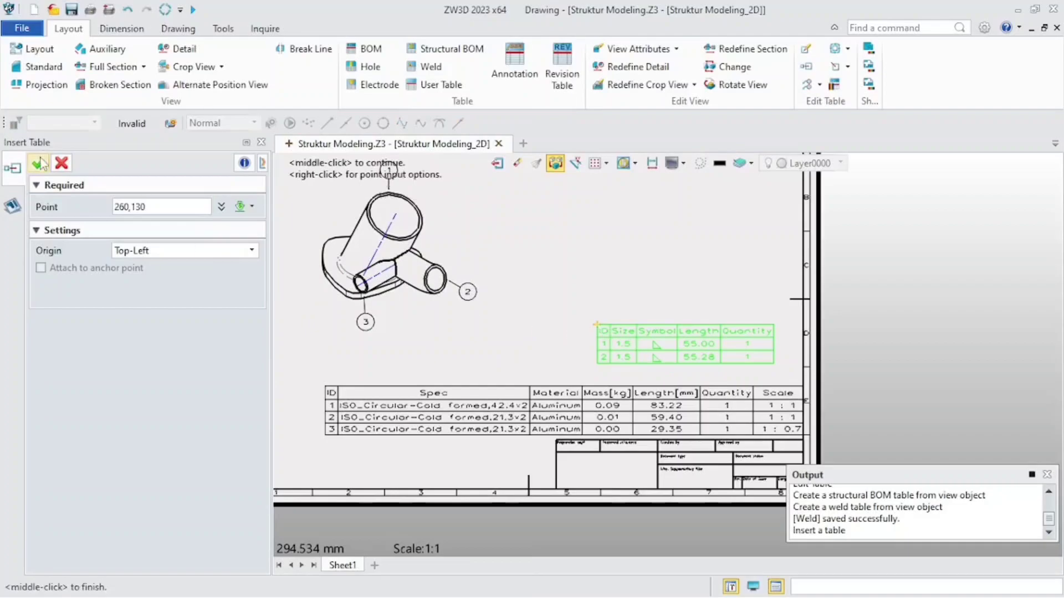
pyautogui.click(40, 163)
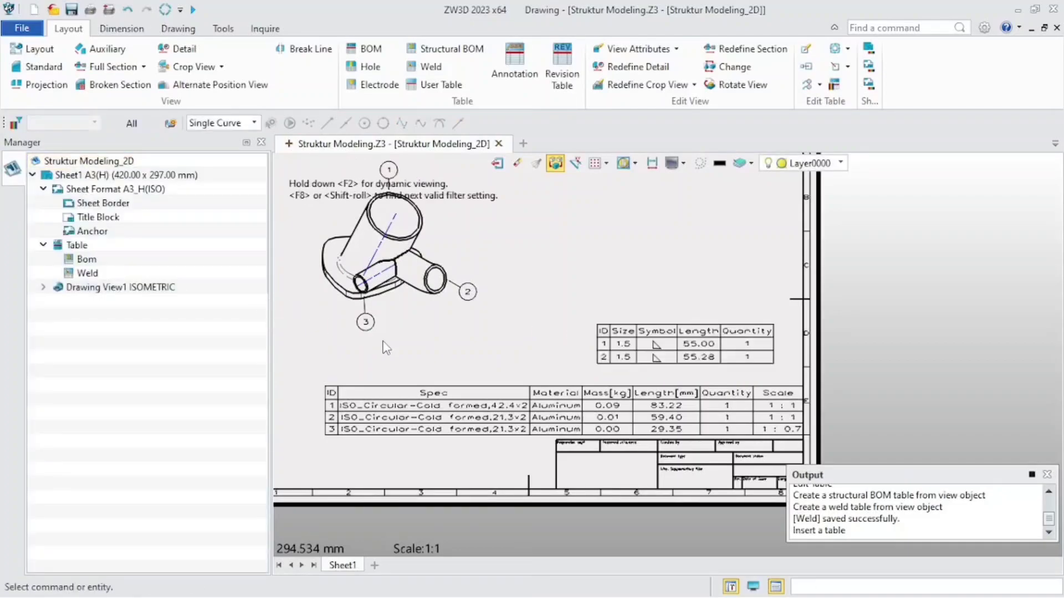